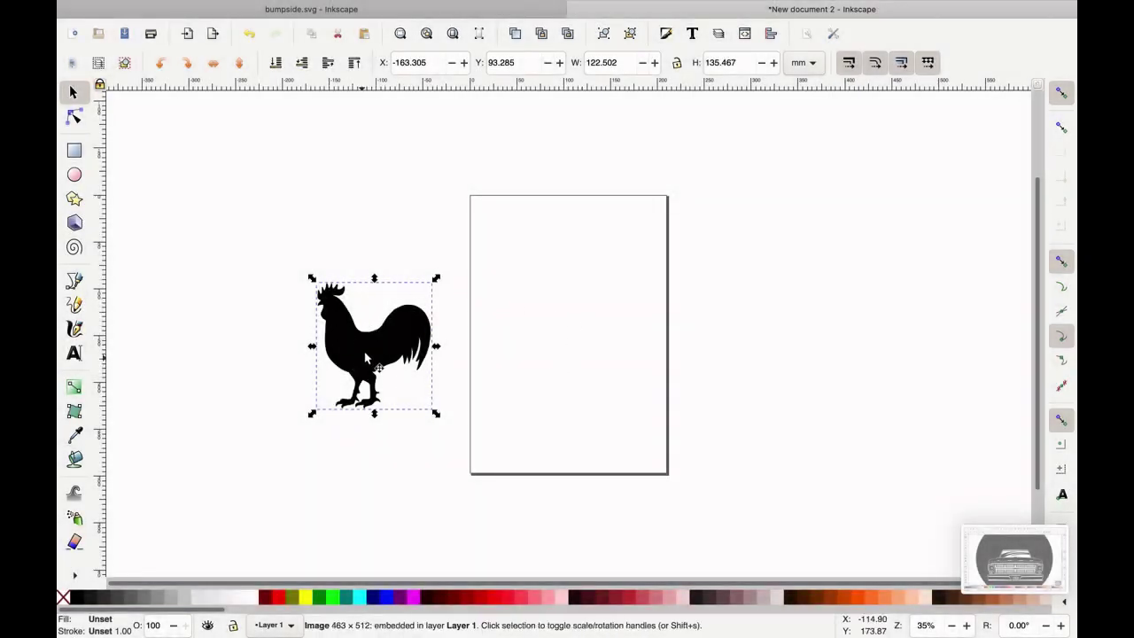
Step: Move the rooster image onto the page and trace it as a single scan with brightness cutoff at threshold 0.450
{"action": "left_click_drag", "start_coordinate": [373, 358], "coordinate": [562, 289]}
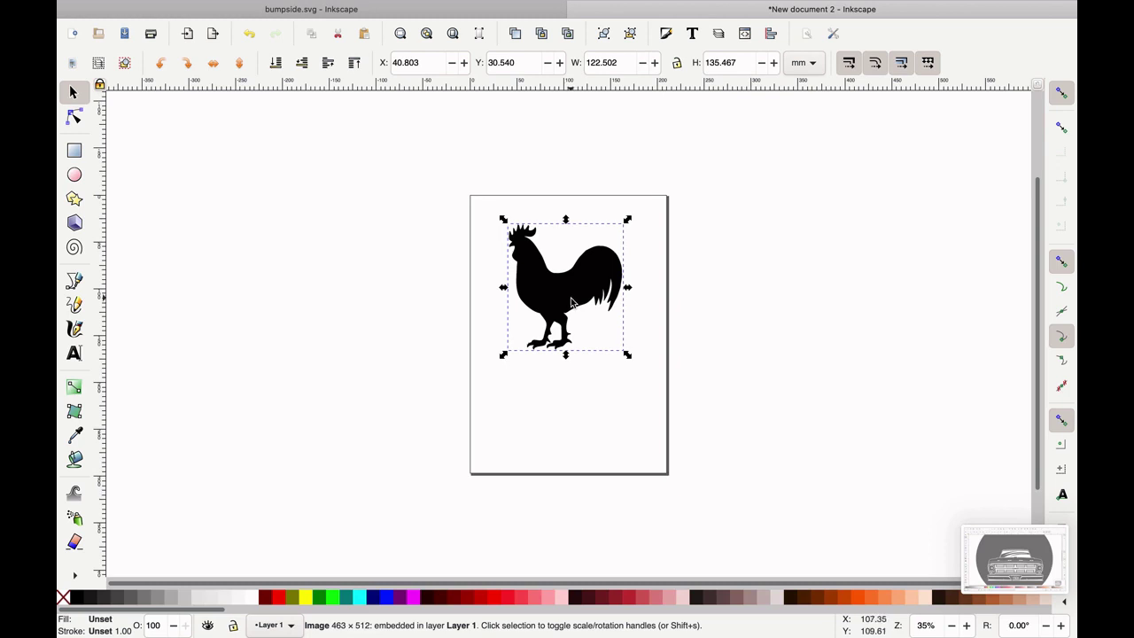
{"action": "mouse_move", "coordinate": [288, 7]}
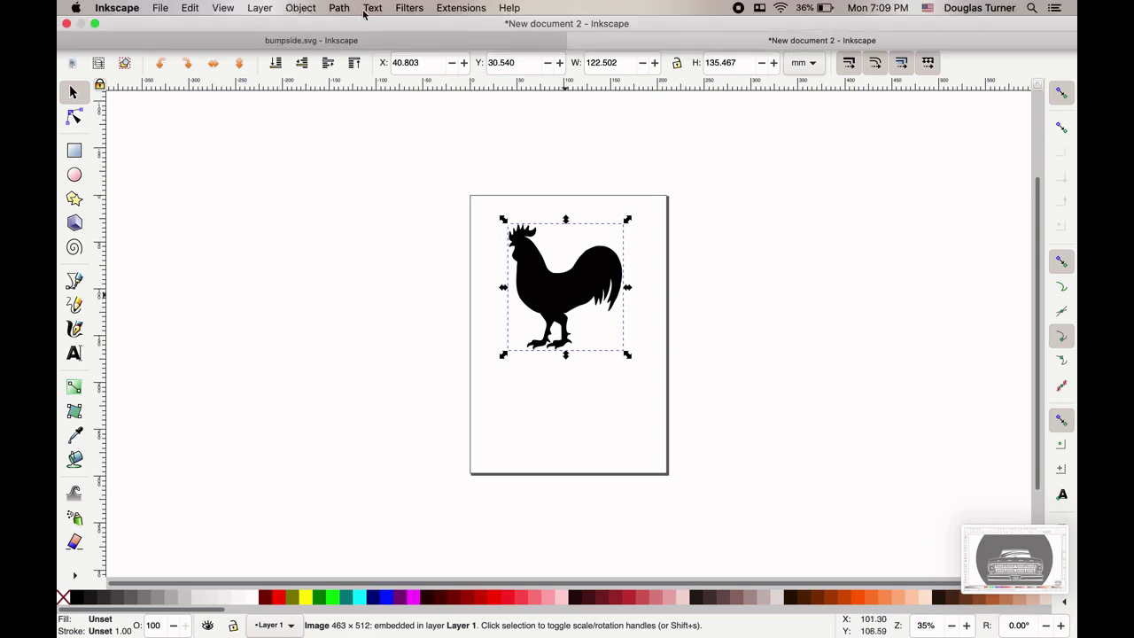
{"action": "left_click", "coordinate": [337, 8]}
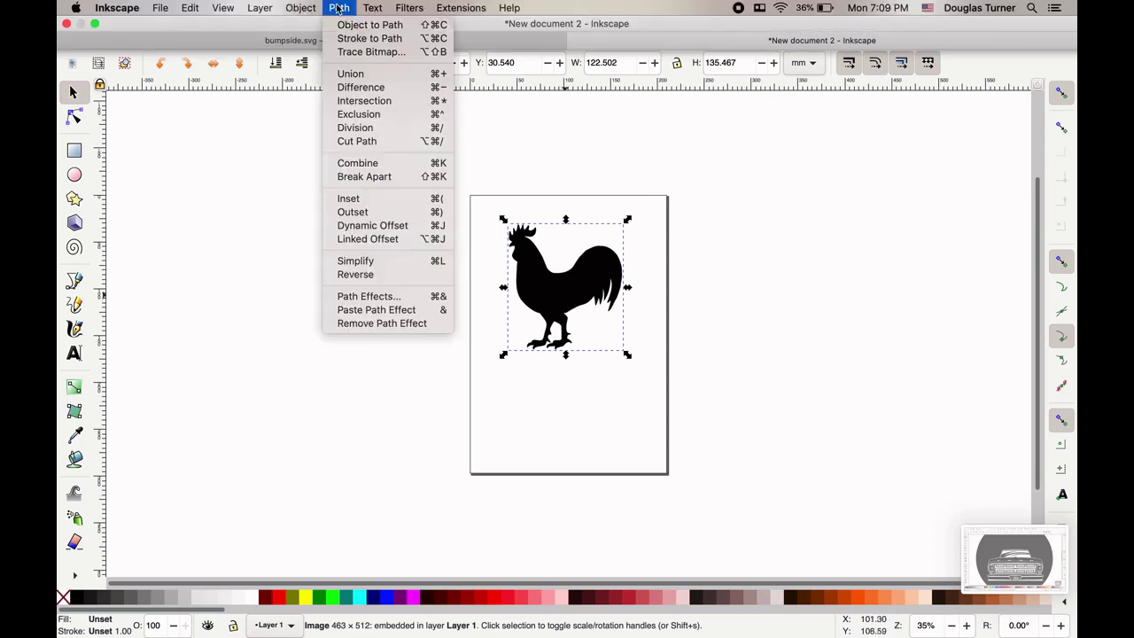
{"action": "left_click", "coordinate": [371, 52]}
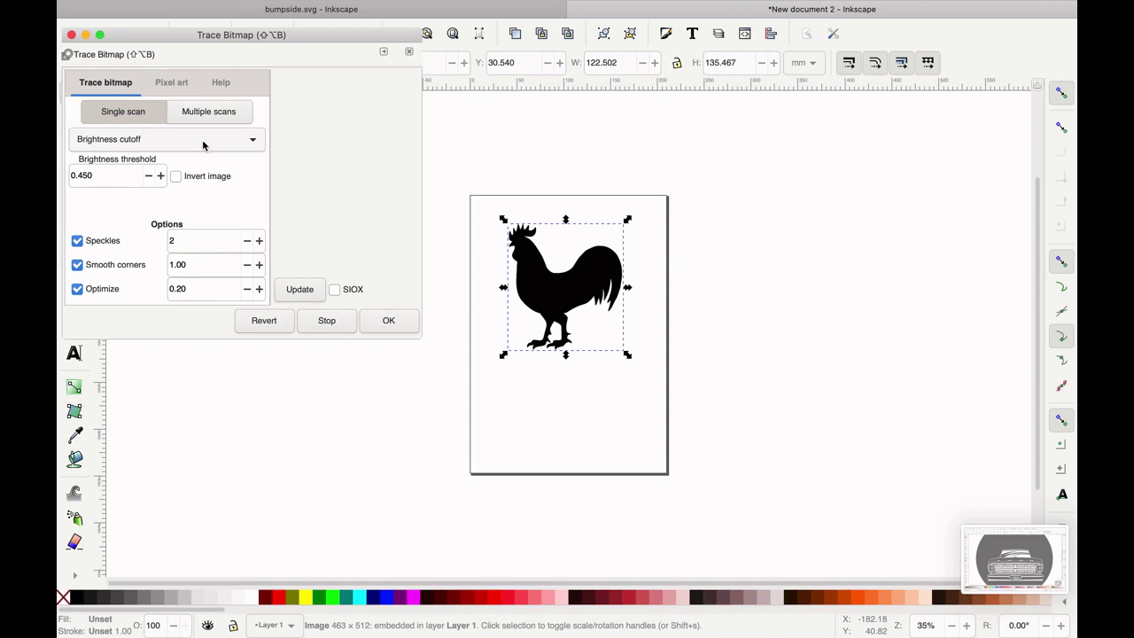
{"action": "left_click", "coordinate": [255, 147]}
{"action": "left_click", "coordinate": [255, 147]}
{"action": "left_click", "coordinate": [255, 147]}
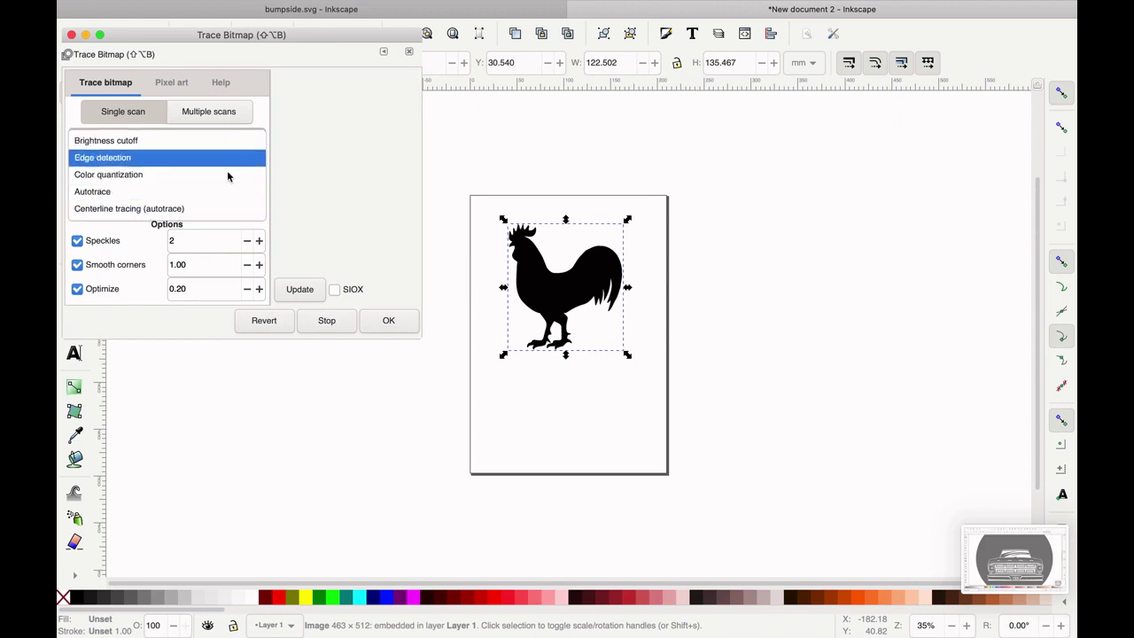
{"action": "key", "text": "Escape"}
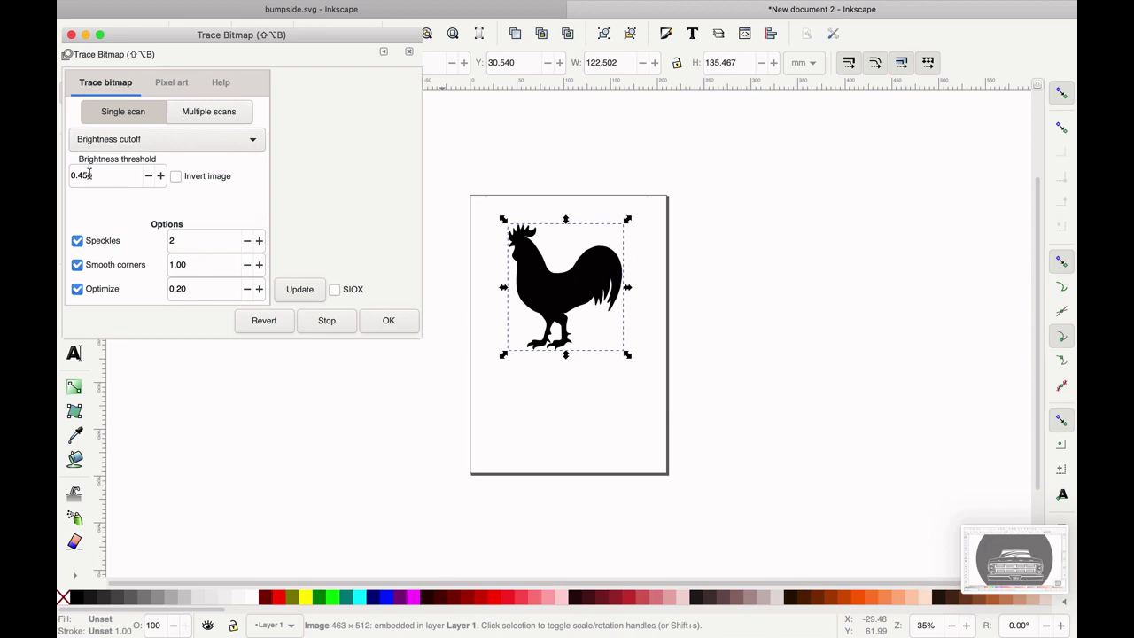
{"action": "left_click", "coordinate": [403, 323]}
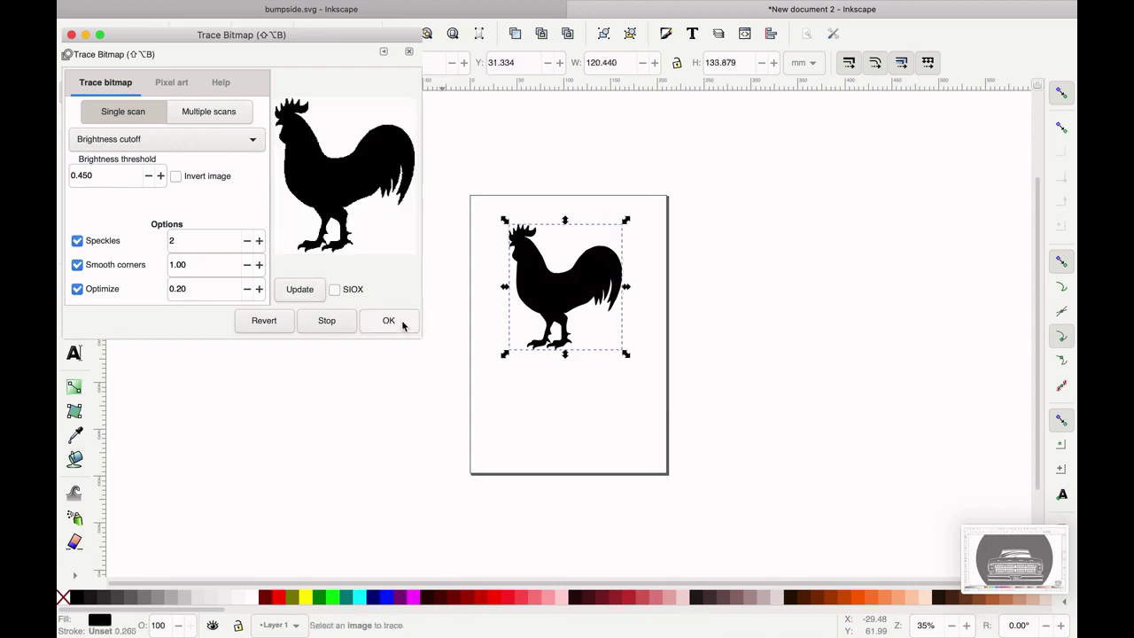
{"action": "left_click", "coordinate": [71, 35]}
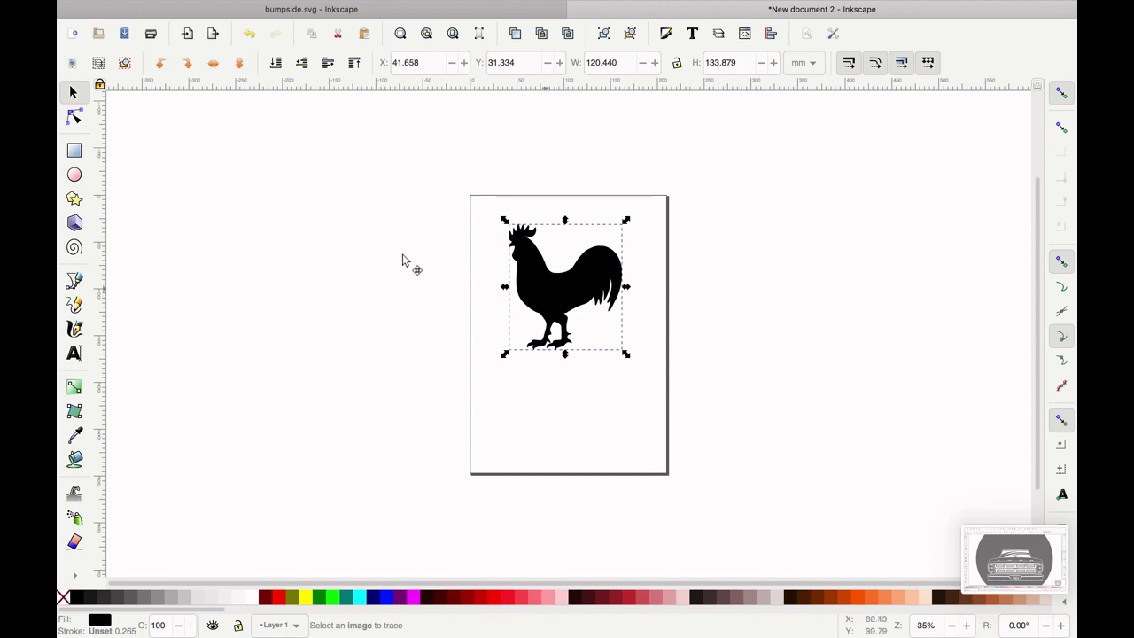
Step: Move the traced rooster path off the page, beside the original image, and inspect the nodes of its outline
{"action": "left_click", "coordinate": [549, 303]}
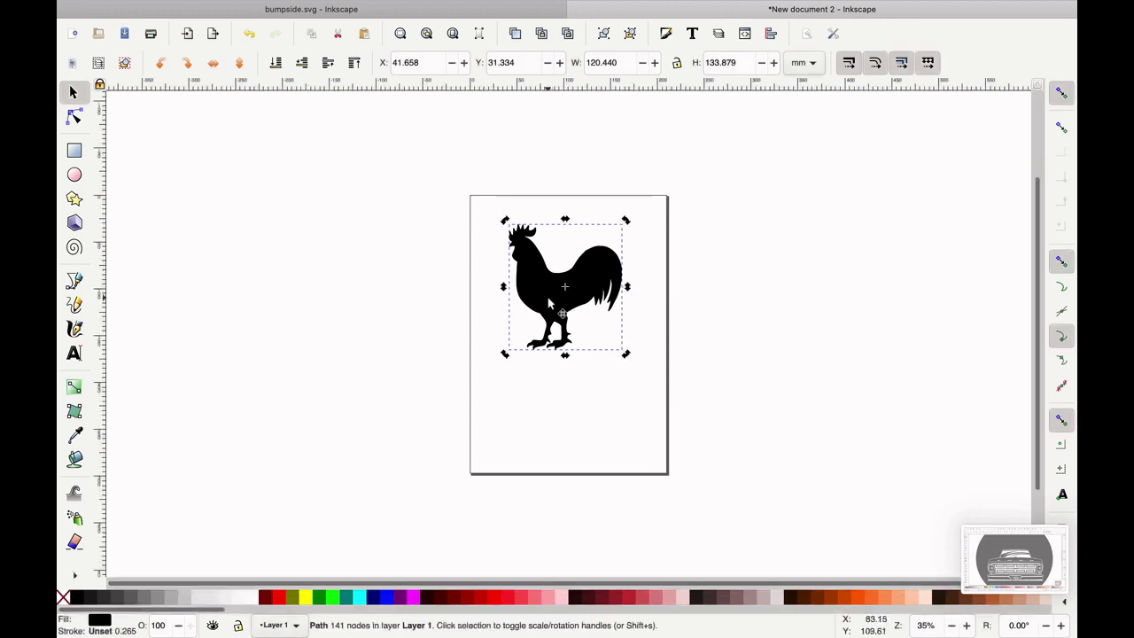
{"action": "mouse_move", "coordinate": [548, 303]}
{"action": "left_mouse_down"}
{"action": "mouse_move", "coordinate": [450, 296]}
{"action": "mouse_move", "coordinate": [452, 310]}
{"action": "left_mouse_up"}
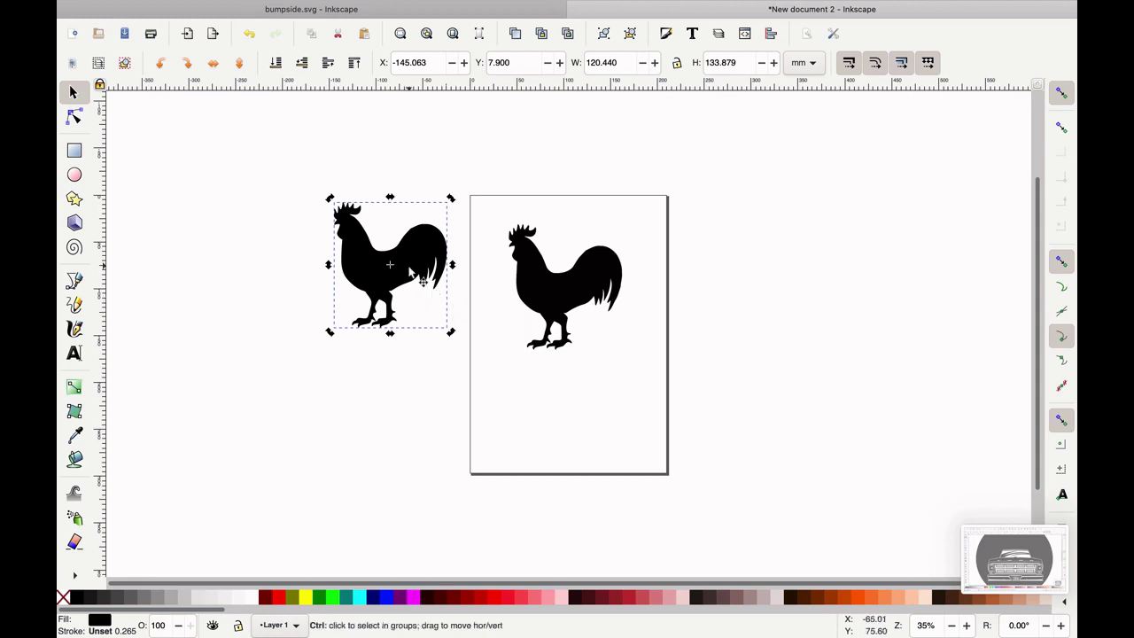
{"action": "scroll", "coordinate": [440, 293], "scroll_direction": "up", "scroll_amount": 3}
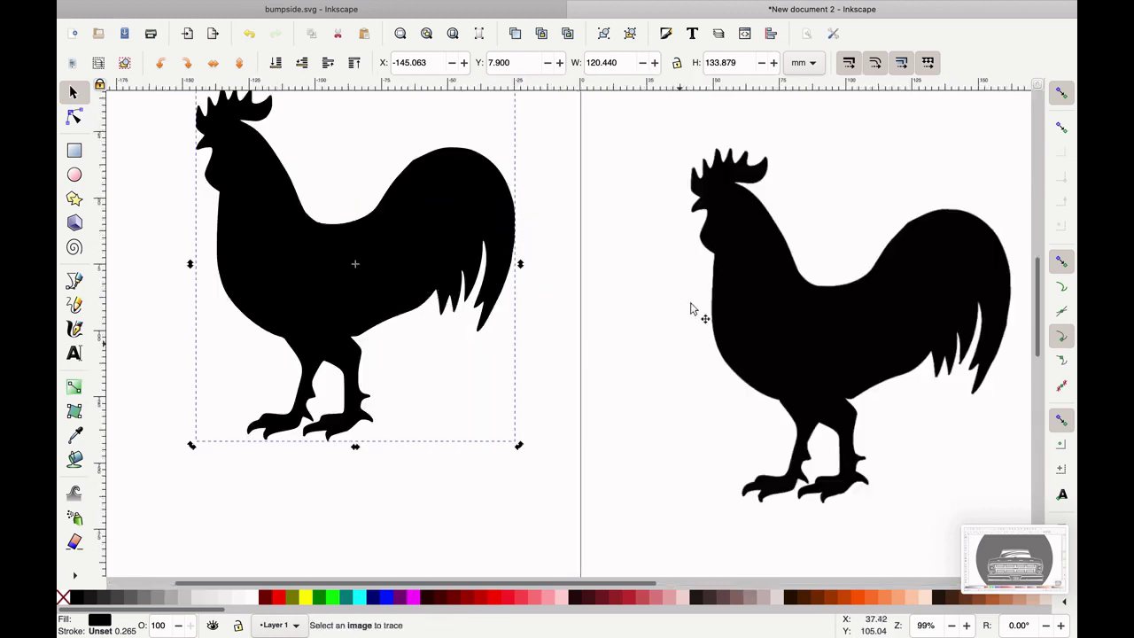
{"action": "key", "text": "n"}
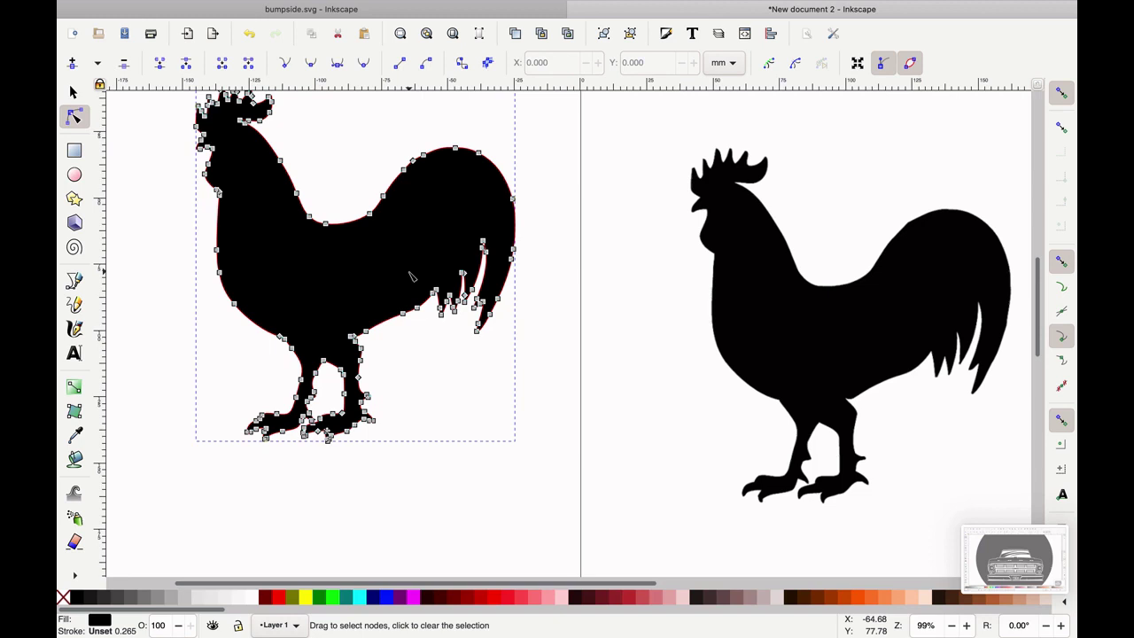
{"action": "left_click", "coordinate": [766, 339]}
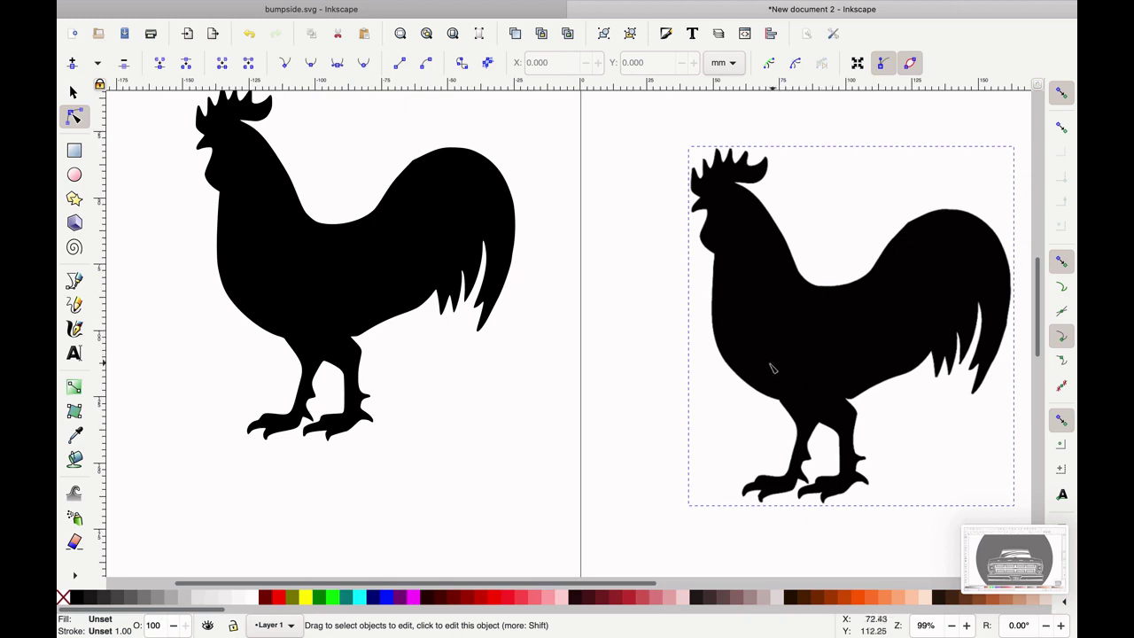
Step: Delete the original rooster bitmap from the page and move the traced rooster path into its place
{"action": "scroll", "coordinate": [772, 367], "scroll_direction": "down", "scroll_amount": 3}
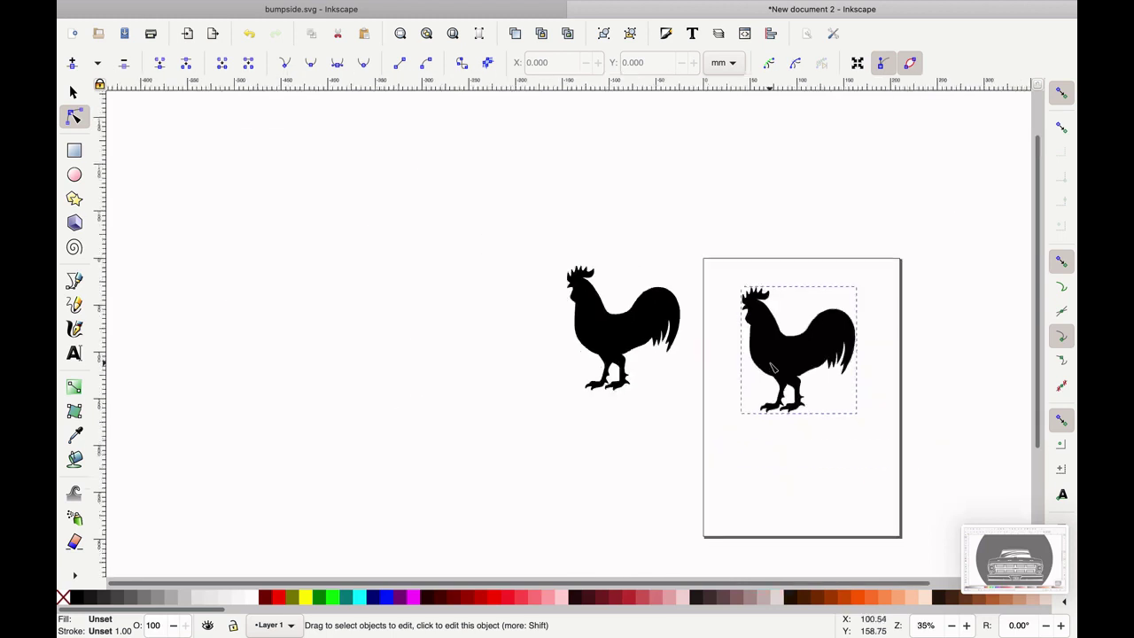
{"action": "key", "text": "s"}
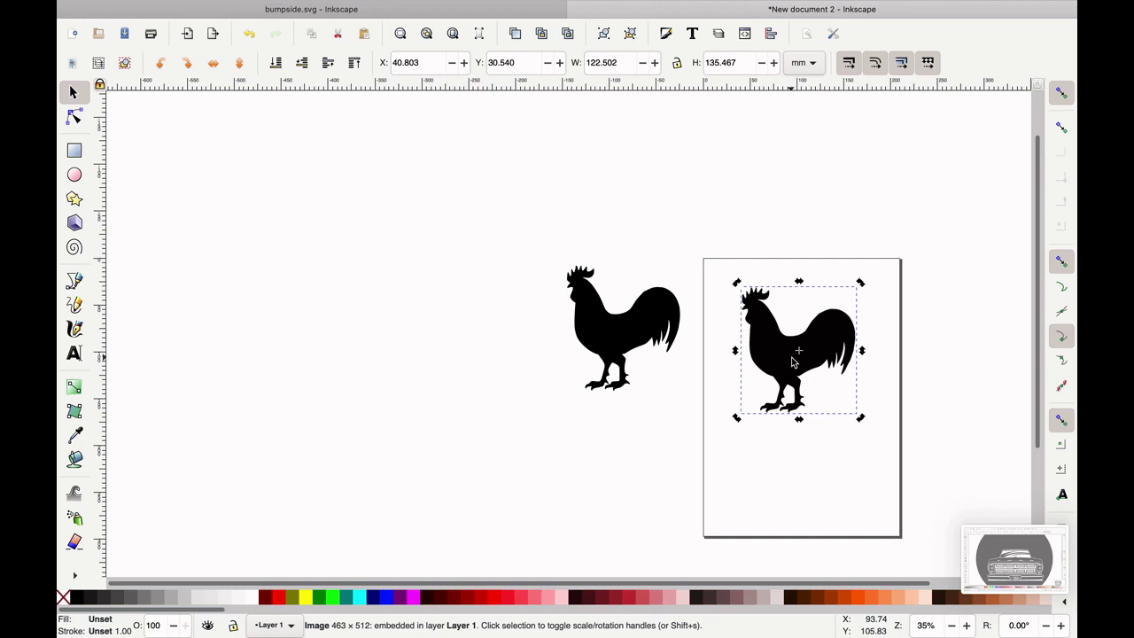
{"action": "key", "text": "Delete"}
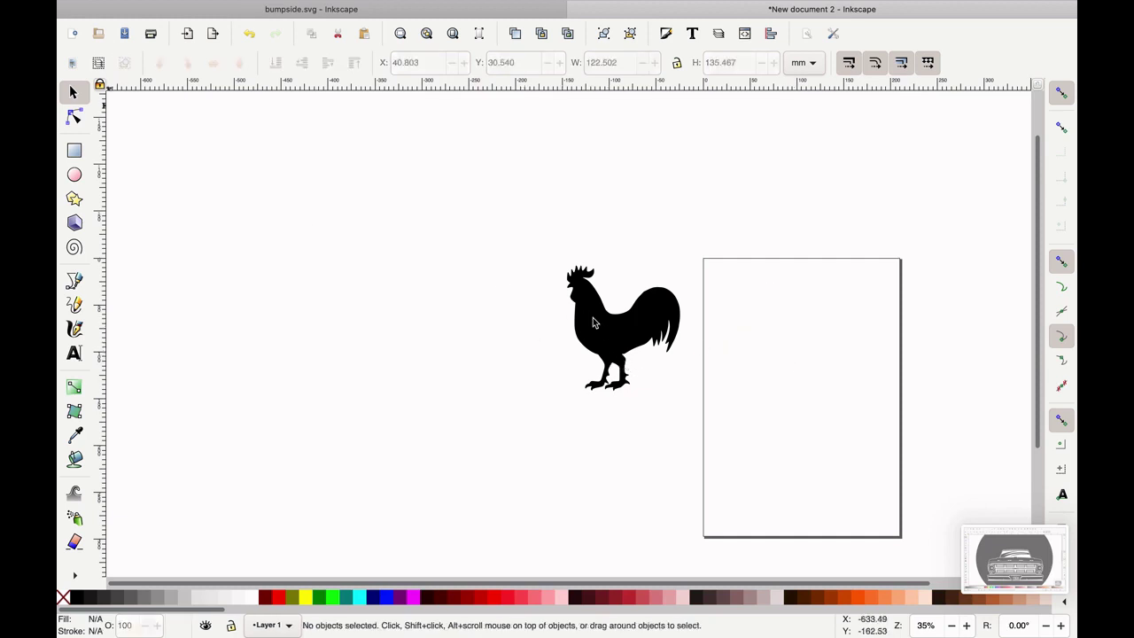
{"action": "left_click_drag", "start_coordinate": [655, 349], "coordinate": [802, 362]}
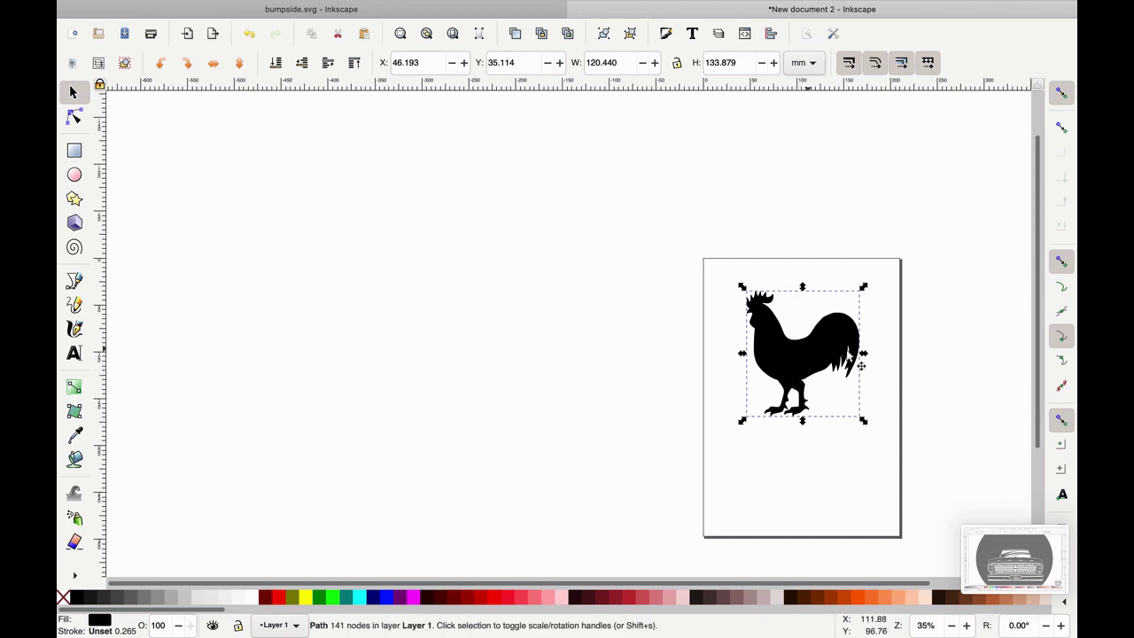
Step: Draw a black-filled ellipse left of the page and stretch it to about 369 mm wide by 249 mm high
{"action": "left_click", "coordinate": [74, 176]}
{"action": "mouse_move", "coordinate": [282, 261]}
{"action": "left_mouse_down"}
{"action": "mouse_move", "coordinate": [625, 437]}
{"action": "mouse_move", "coordinate": [620, 417]}
{"action": "left_mouse_up"}
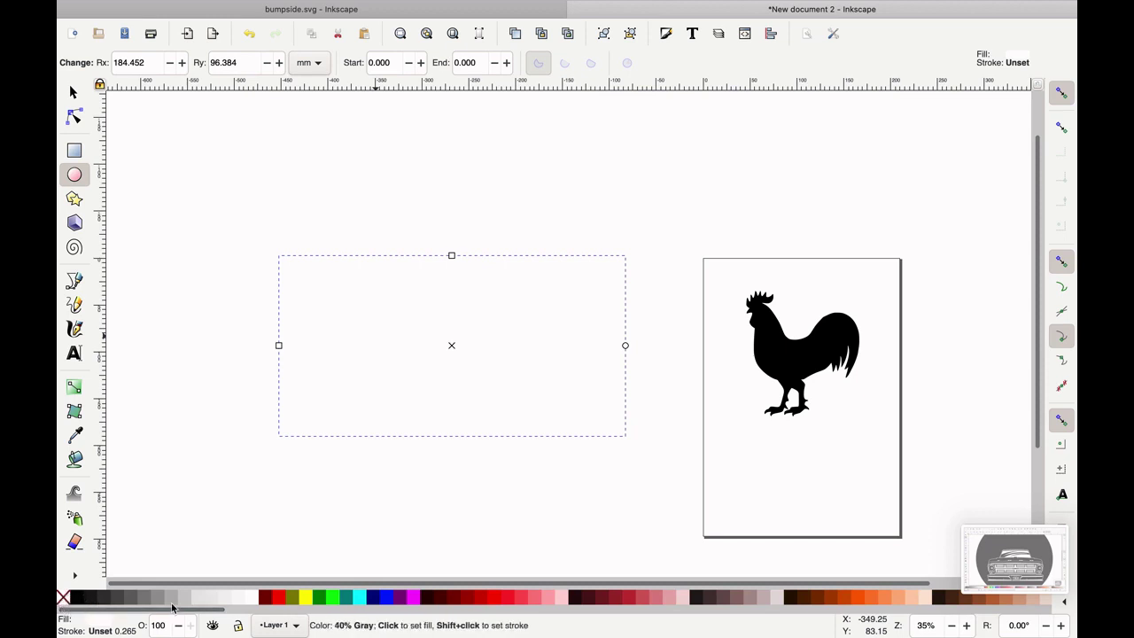
{"action": "left_click", "coordinate": [453, 600]}
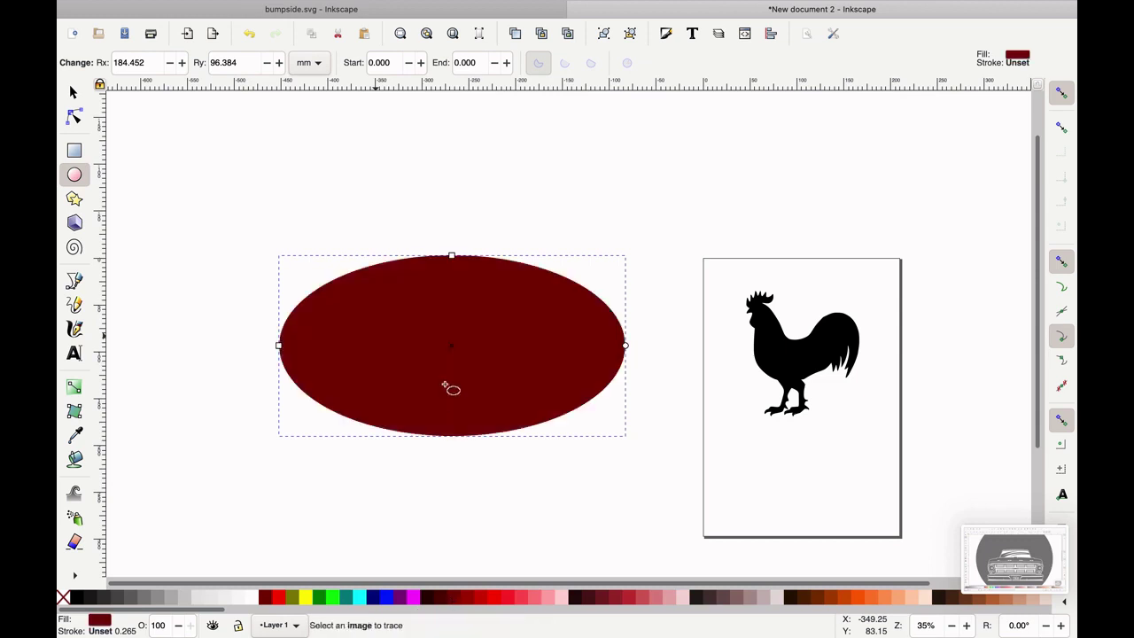
{"action": "left_click", "coordinate": [79, 599]}
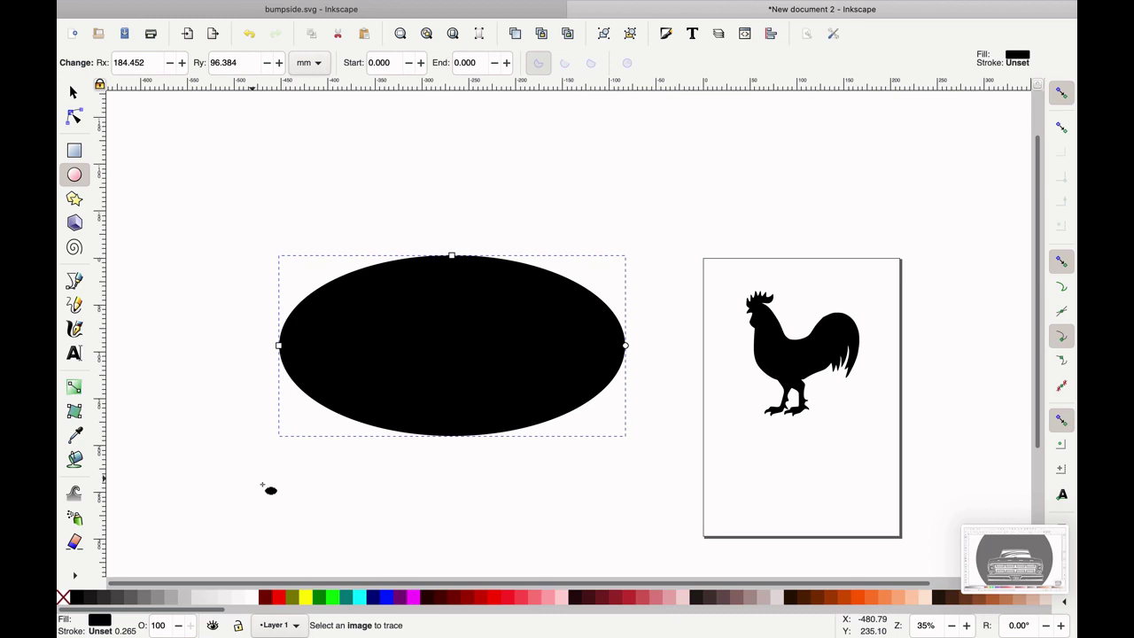
{"action": "left_click", "coordinate": [74, 91]}
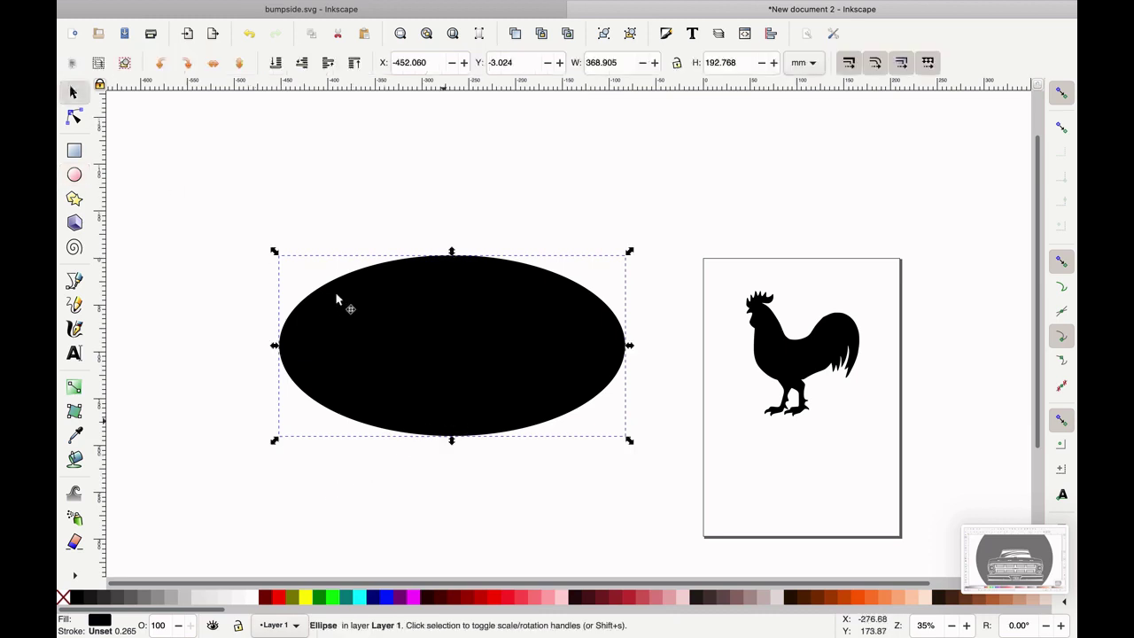
{"action": "left_click_drag", "start_coordinate": [451, 441], "coordinate": [454, 510]}
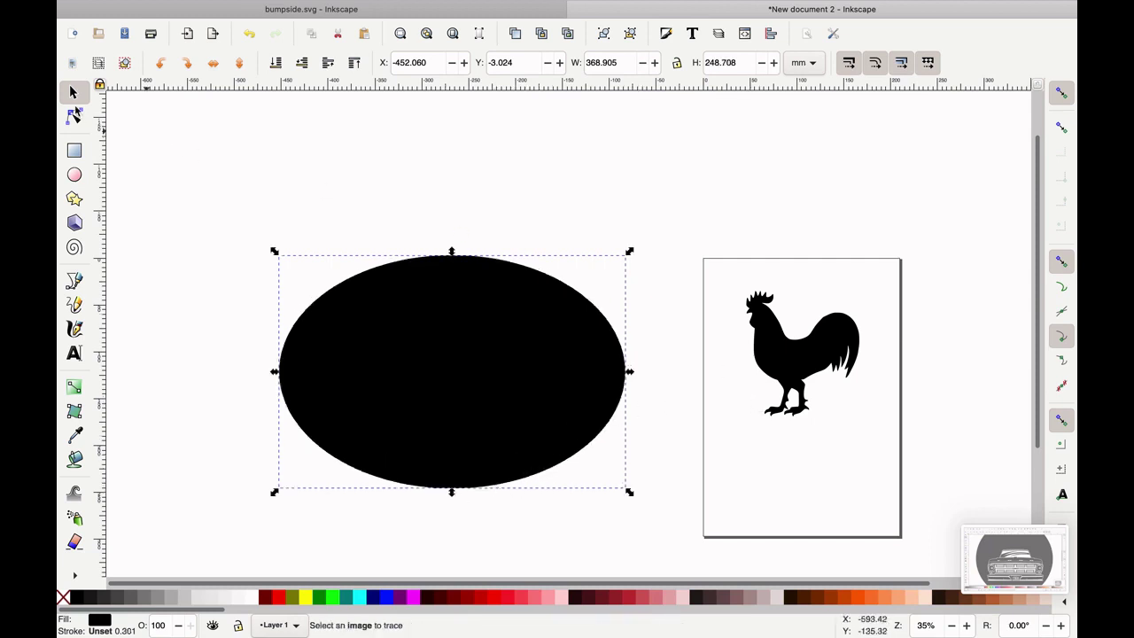
Step: Cut the rooster path from the page, paste it over the black ellipse and fill it white
{"action": "left_click", "coordinate": [787, 372]}
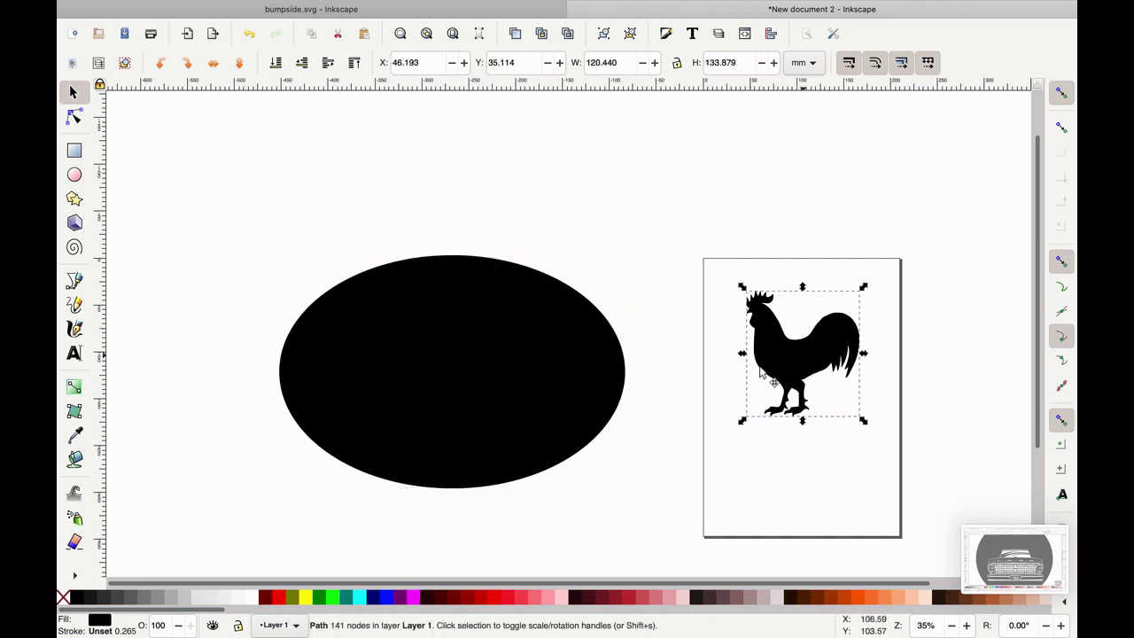
{"action": "key", "text": "ctrl+x"}
{"action": "key", "text": "ctrl+v"}
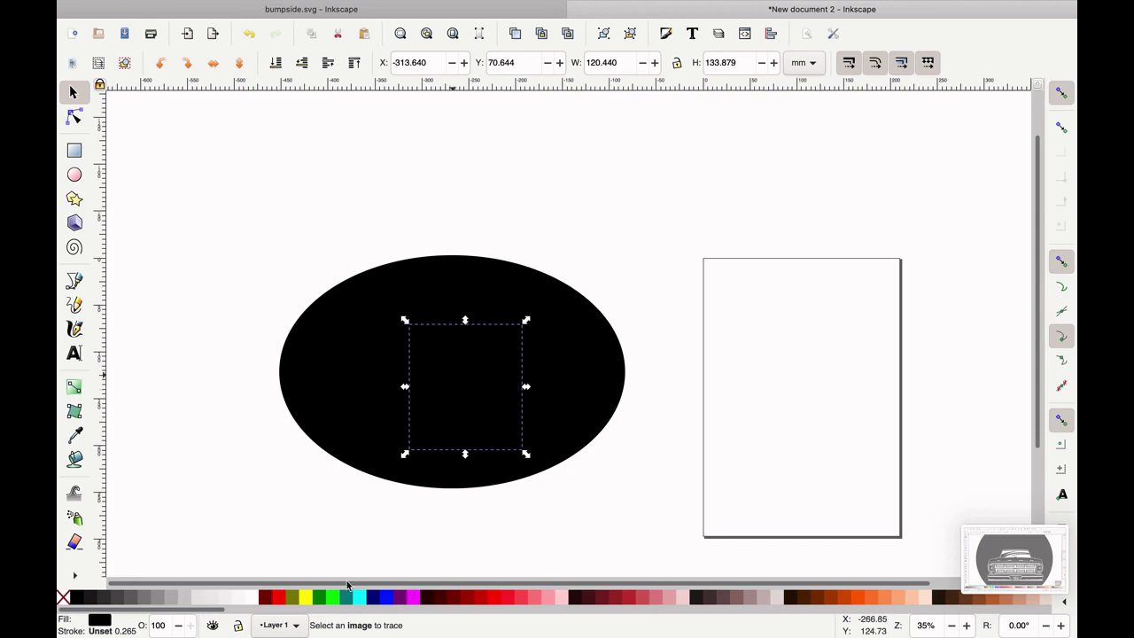
{"action": "left_click", "coordinate": [251, 602]}
Step: Move the ellipse to about X -472 mm, Y -36 mm and lower it to the bottom of the stacking order behind the rooster
{"action": "left_click_drag", "start_coordinate": [552, 468], "coordinate": [559, 473]}
{"action": "left_click_drag", "start_coordinate": [677, 545], "coordinate": [679, 541]}
{"action": "left_click_drag", "start_coordinate": [594, 373], "coordinate": [511, 415]}
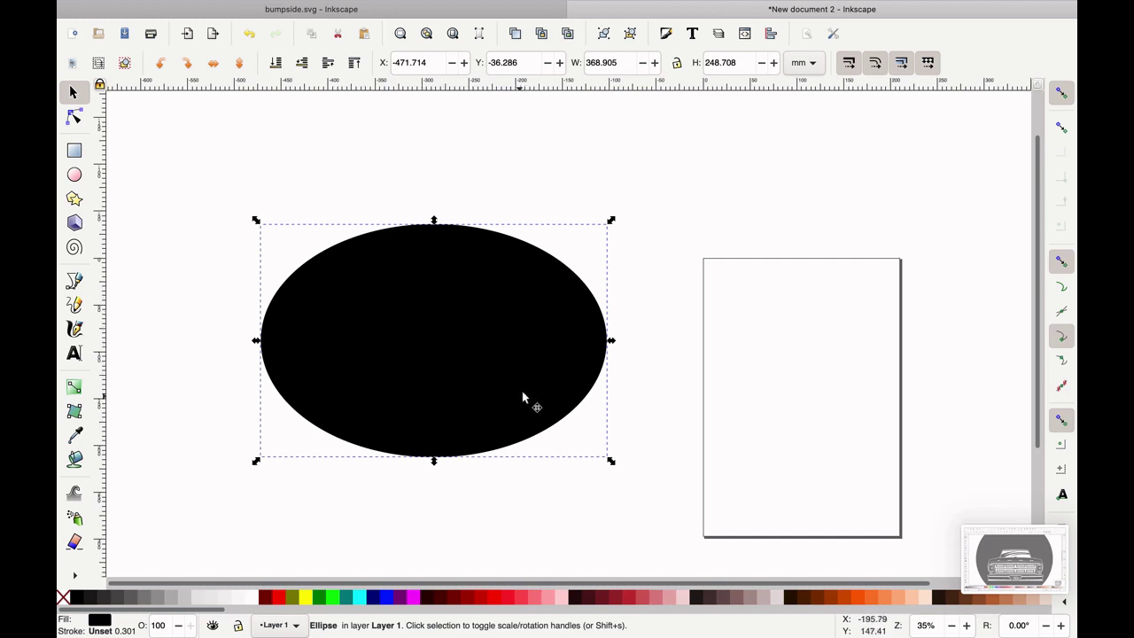
{"action": "left_click", "coordinate": [202, 191]}
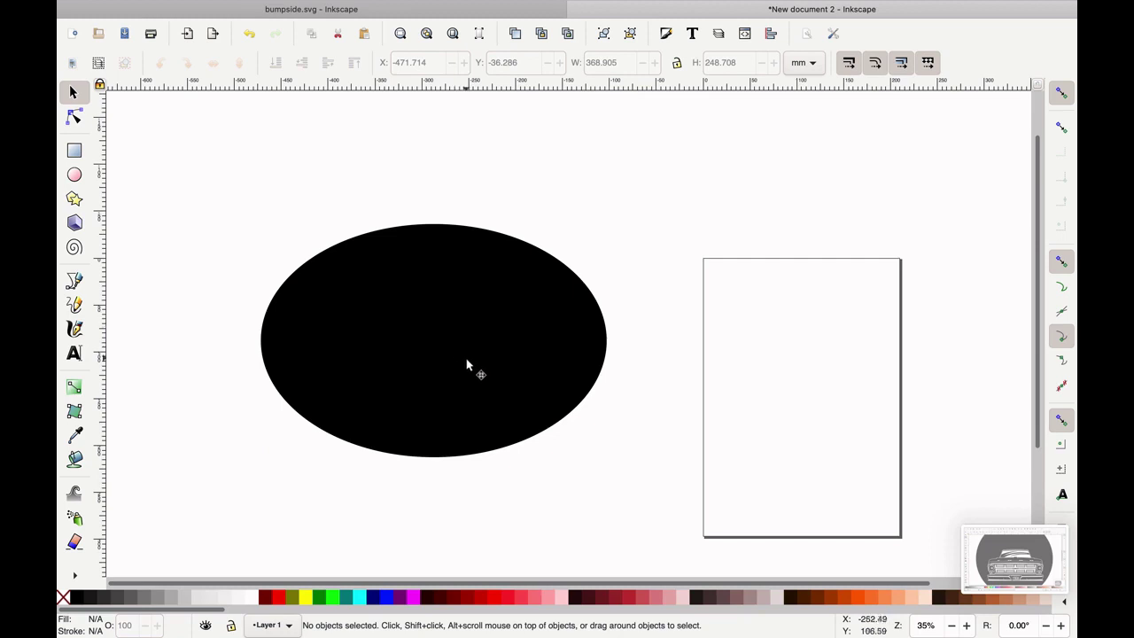
{"action": "left_click", "coordinate": [427, 327]}
{"action": "mouse_move", "coordinate": [326, 4]}
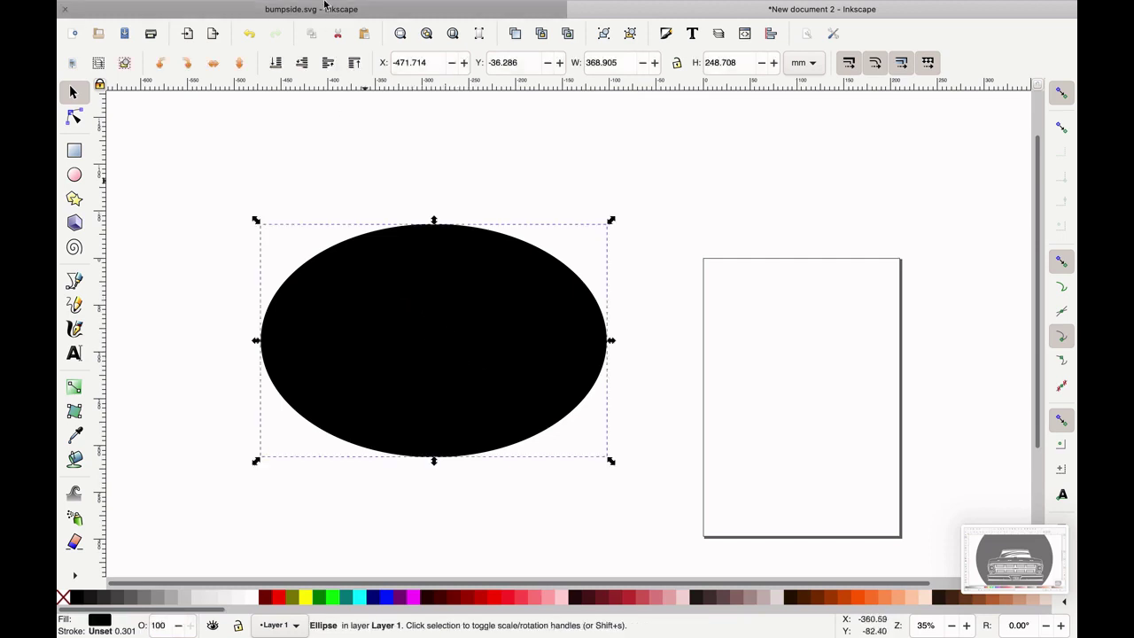
{"action": "left_click", "coordinate": [301, 8]}
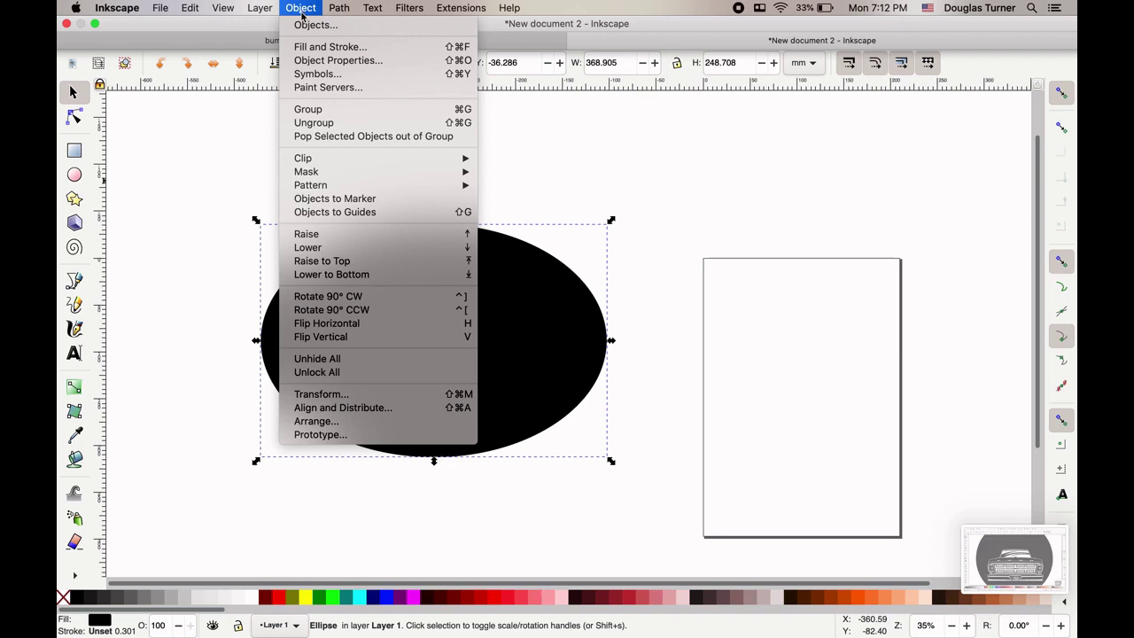
{"action": "left_click", "coordinate": [374, 275]}
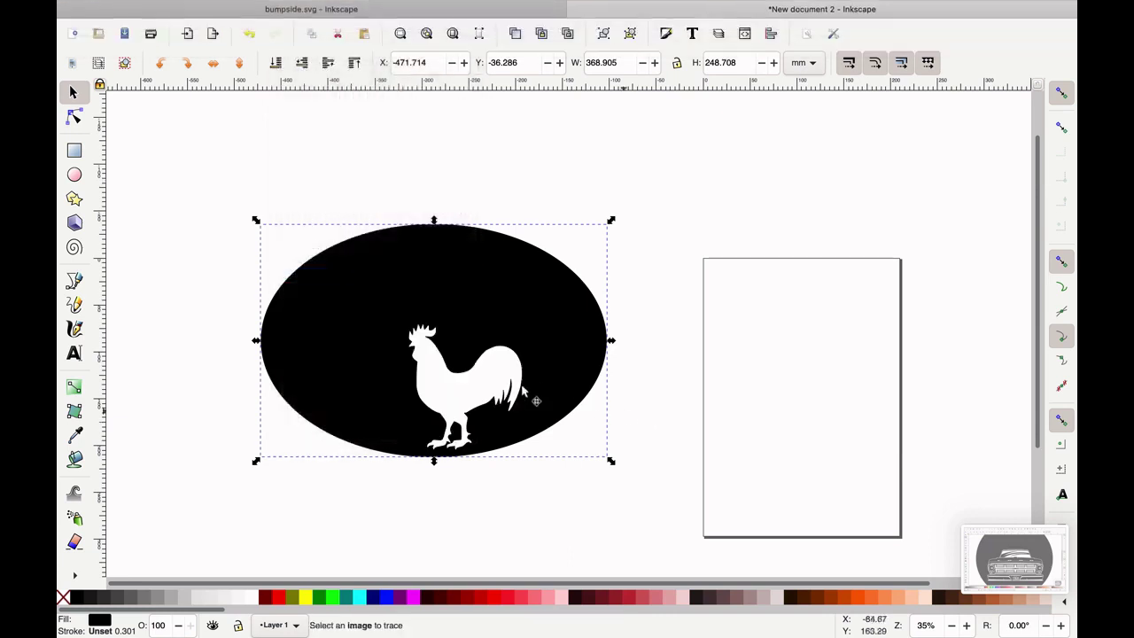
Step: Reposition the white rooster inside the lower middle of the ellipse, at about X -342 mm, Y 59 mm, and deselect it
{"action": "left_click", "coordinate": [477, 390]}
{"action": "left_click_drag", "start_coordinate": [457, 382], "coordinate": [443, 370]}
{"action": "left_click_drag", "start_coordinate": [443, 370], "coordinate": [445, 380]}
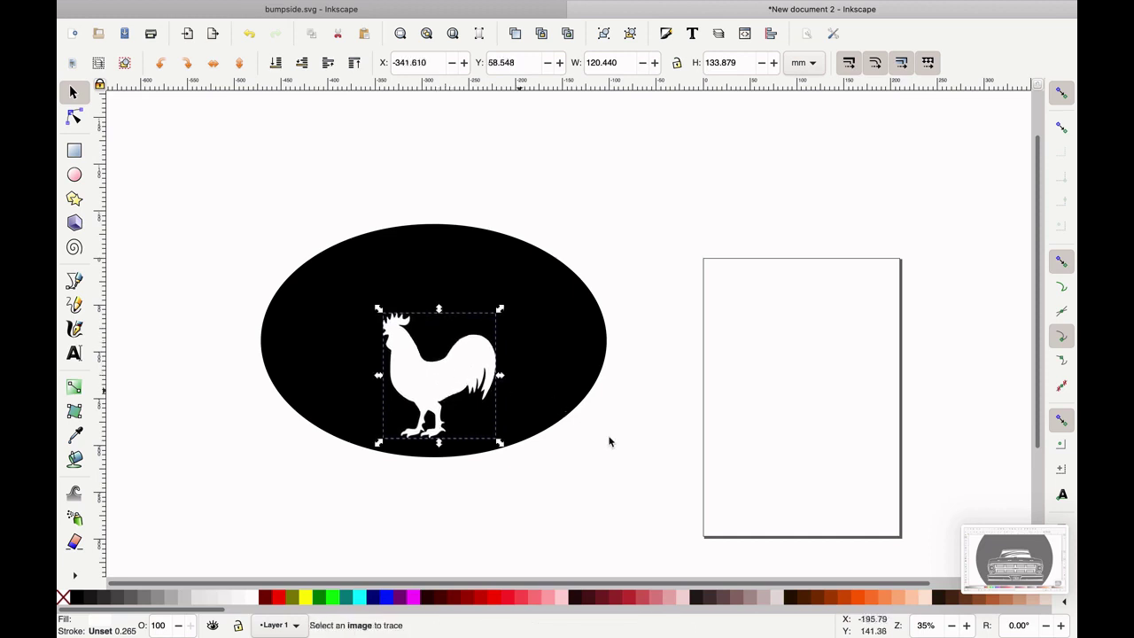
{"action": "left_click", "coordinate": [608, 441]}
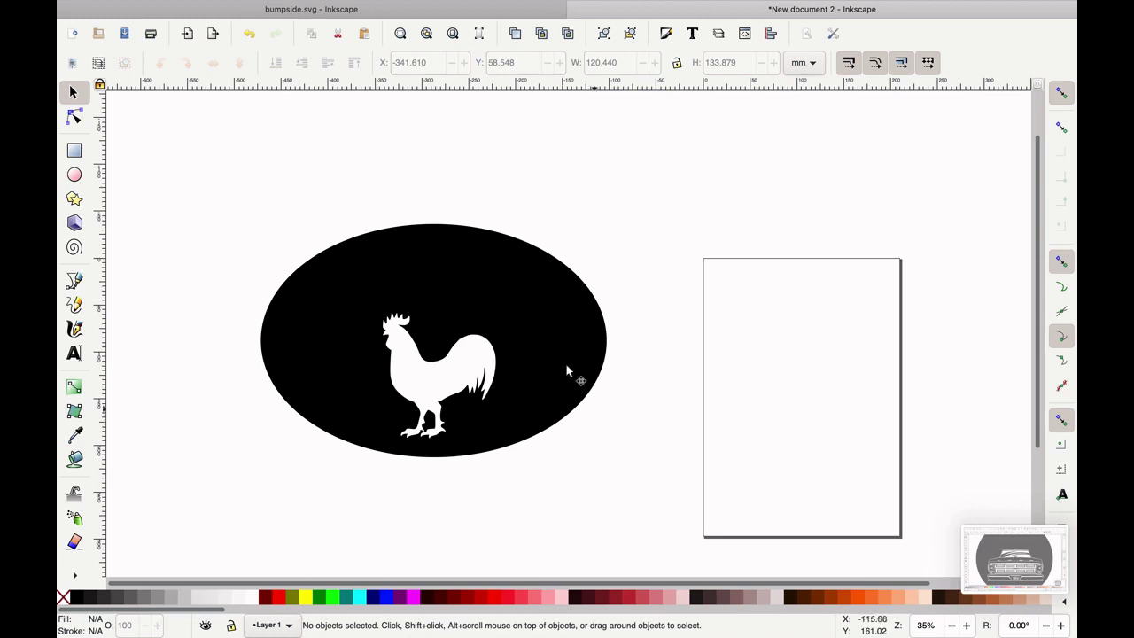
{"action": "left_click", "coordinate": [400, 336]}
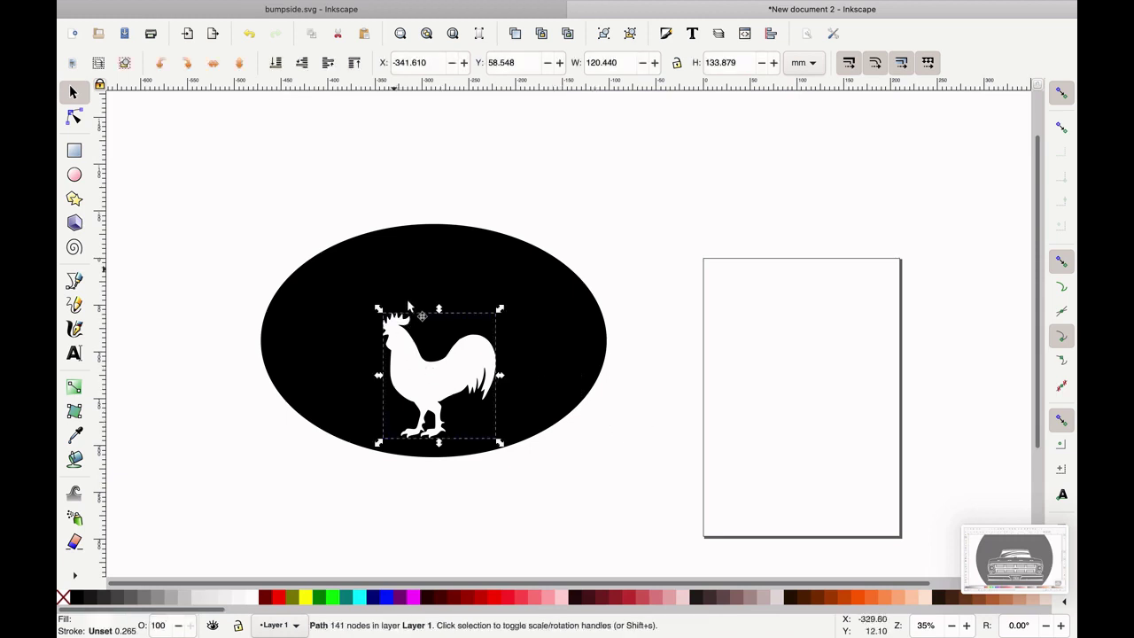
{"action": "left_click", "coordinate": [631, 474]}
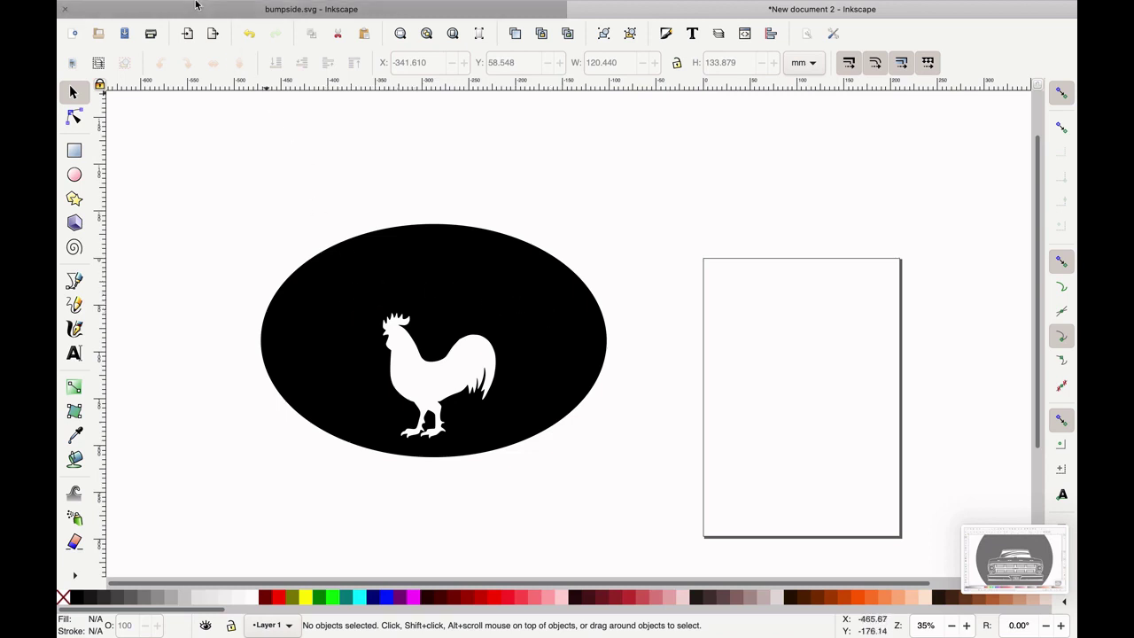
Step: Save the document as rooster.svg in the INKSCAPEe DRAWINGS folder
{"action": "left_click", "coordinate": [160, 8]}
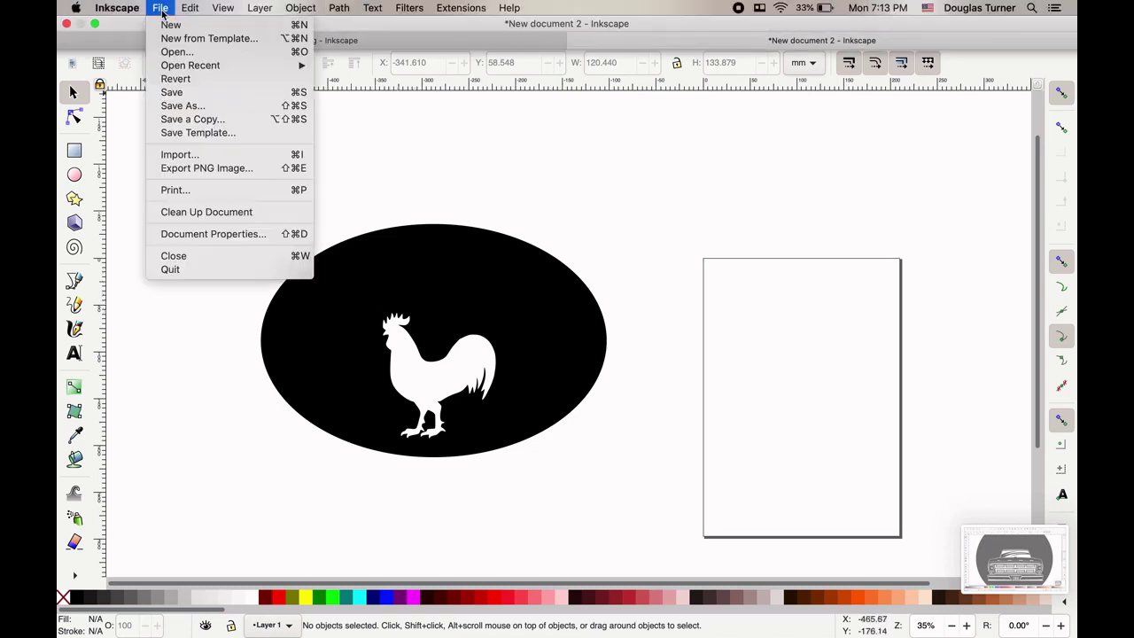
{"action": "left_click", "coordinate": [178, 94]}
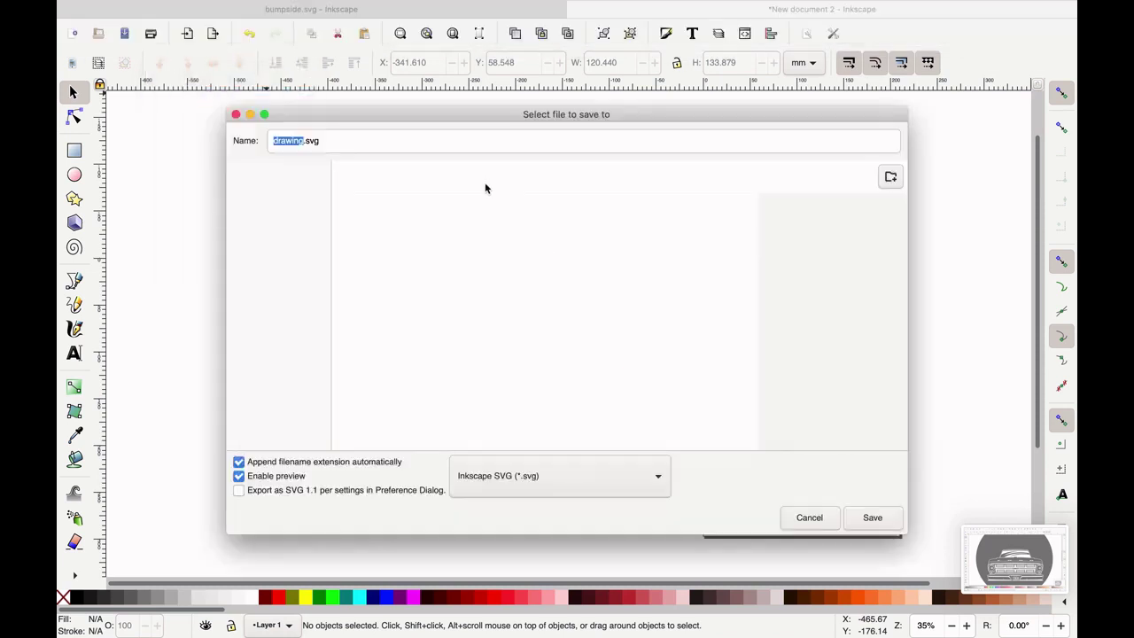
{"action": "type", "text": "rooster"}
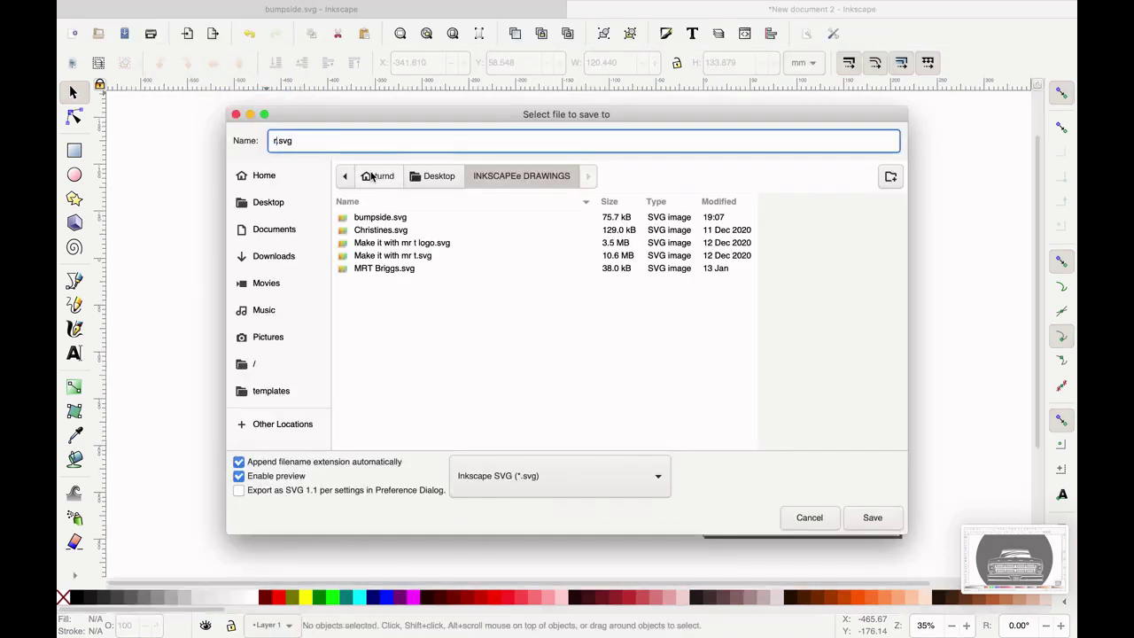
{"action": "key", "text": "Return"}
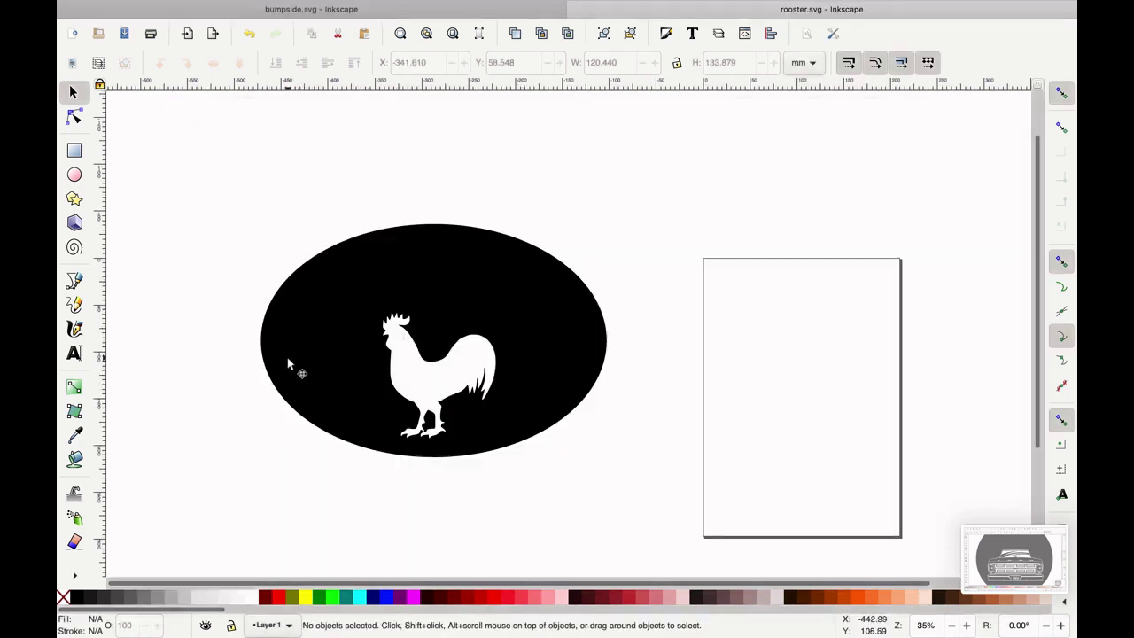
Step: Add the text "Frendee" in 30 pt sans-serif on the empty canvas below the ellipse's lower left side
{"action": "scroll", "coordinate": [287, 356], "scroll_direction": "up", "scroll_amount": 2}
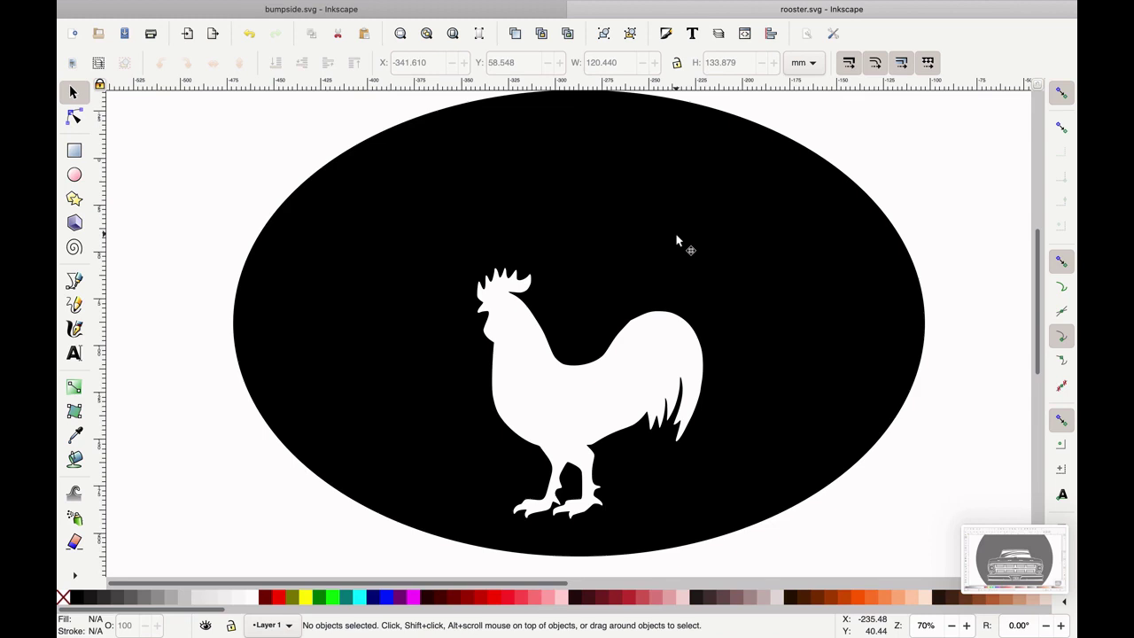
{"action": "scroll", "coordinate": [664, 232], "scroll_direction": "up", "scroll_amount": 1}
{"action": "scroll", "coordinate": [664, 232], "scroll_direction": "down", "scroll_amount": 1}
{"action": "left_click", "coordinate": [75, 353]}
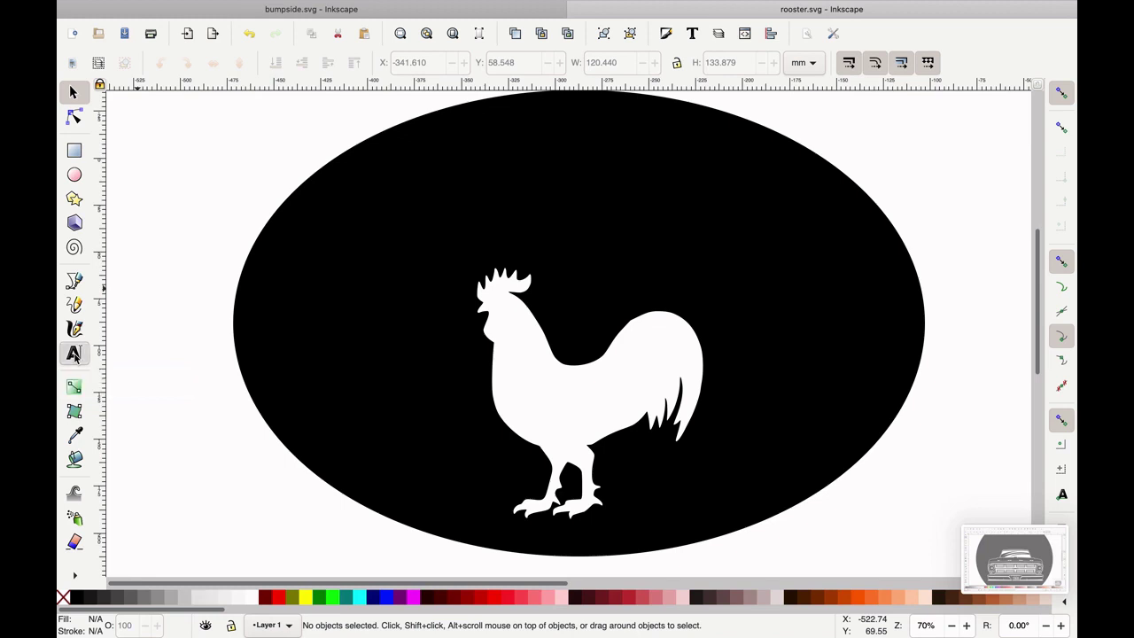
{"action": "scroll", "coordinate": [634, 396], "scroll_direction": "down", "scroll_amount": 5}
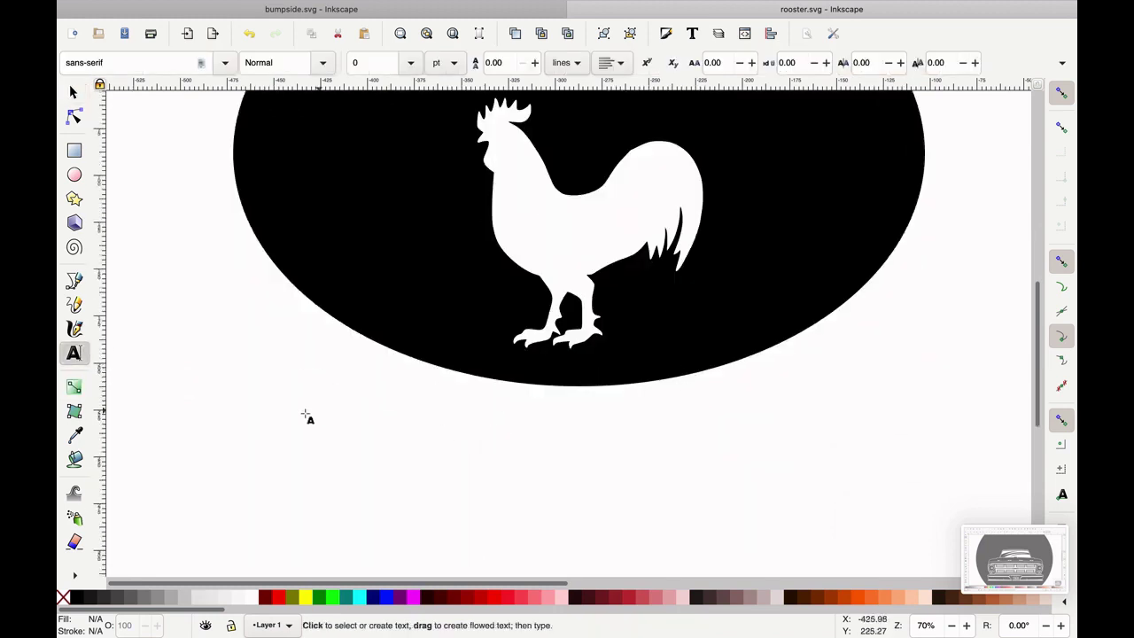
{"action": "left_click", "coordinate": [221, 460]}
{"action": "type", "text": "Fre"}
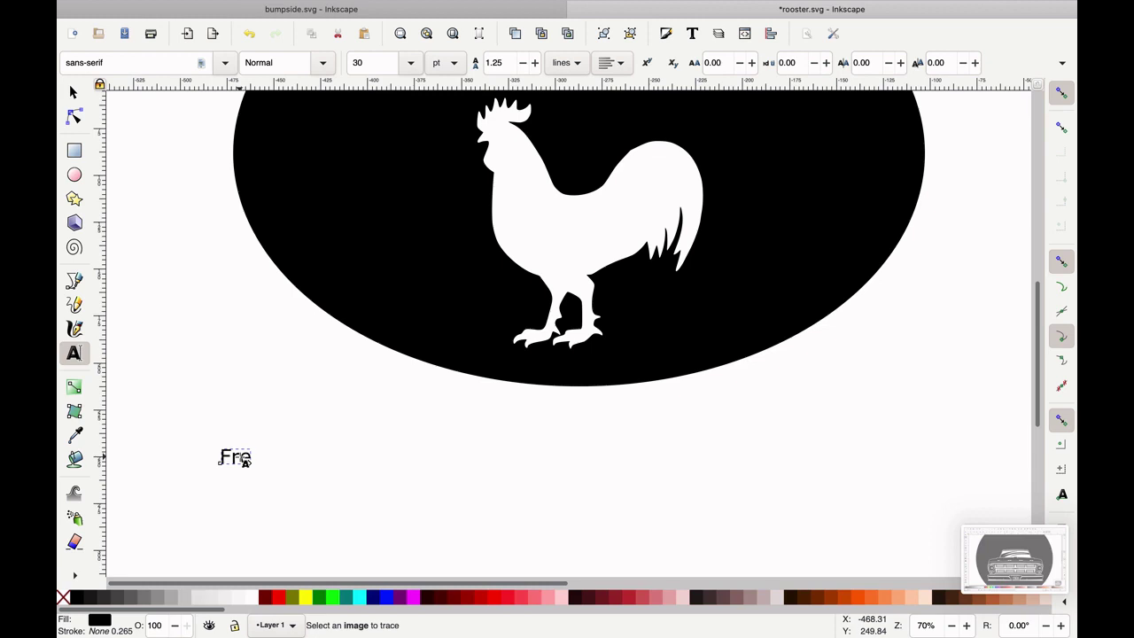
{"action": "type", "text": "ndee"}
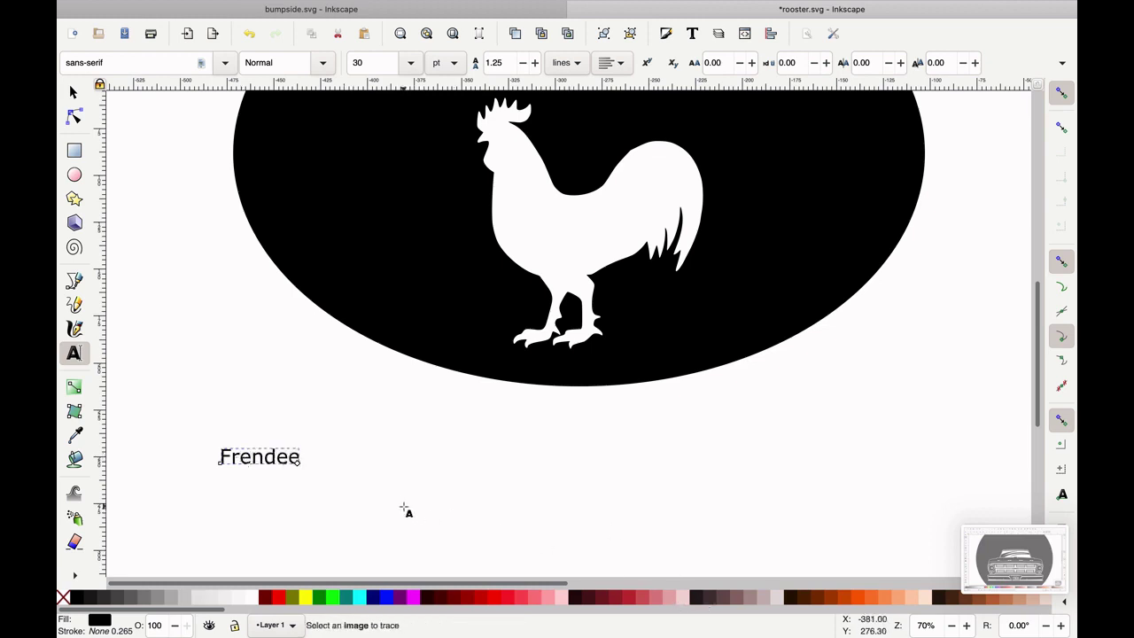
{"action": "scroll", "coordinate": [443, 481], "scroll_direction": "up", "scroll_amount": 1}
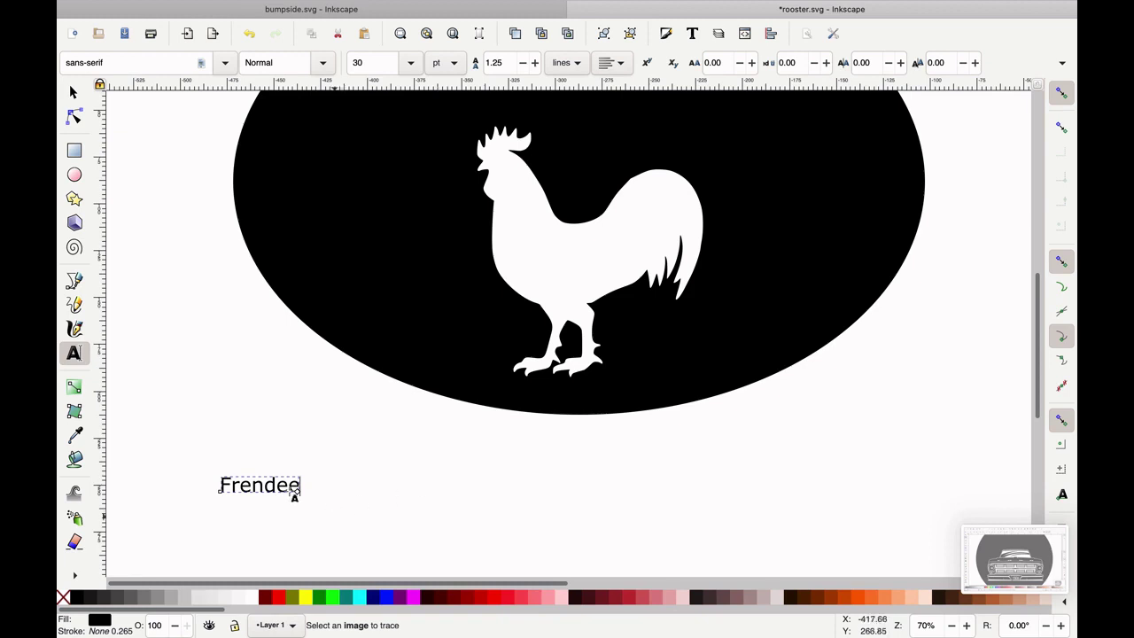
Step: Stretch the "Frendee" text to about 118 mm wide by 32 mm high
{"action": "key", "text": "F1"}
{"action": "left_click", "coordinate": [259, 489]}
{"action": "left_click", "coordinate": [259, 492]}
{"action": "left_click_drag", "start_coordinate": [261, 502], "coordinate": [263, 542]}
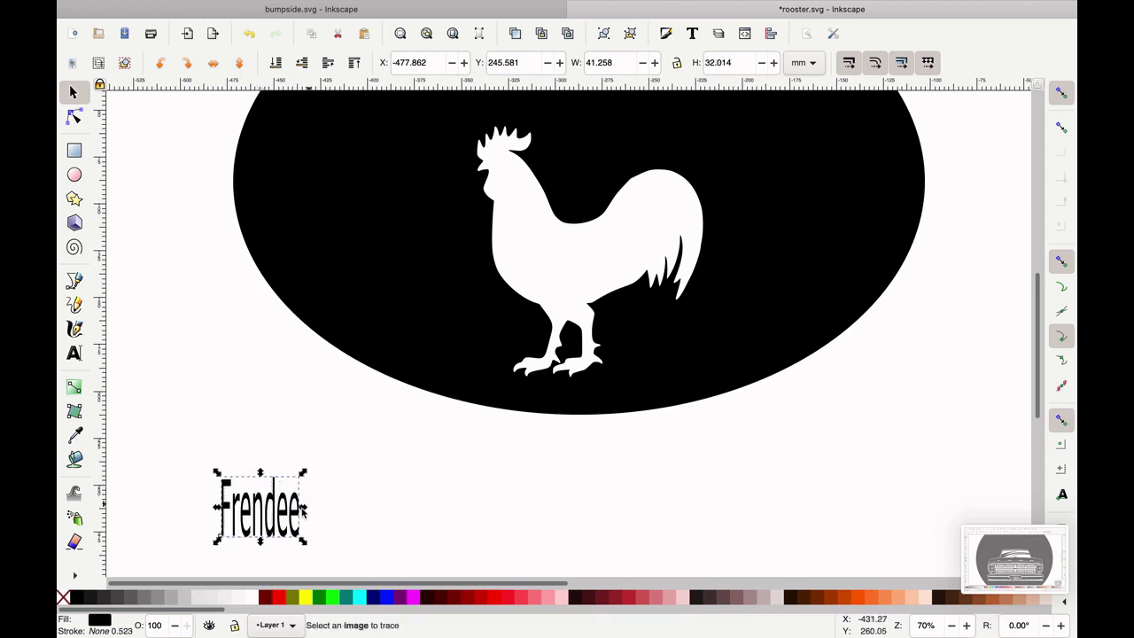
{"action": "left_click_drag", "start_coordinate": [301, 511], "coordinate": [448, 523]}
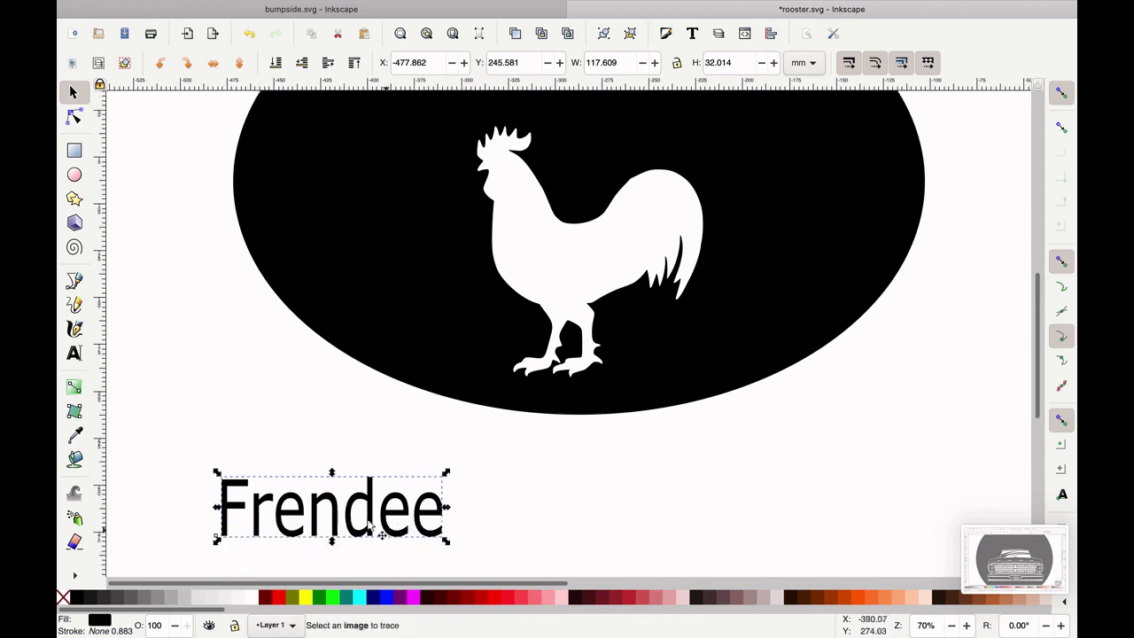
Step: Place the "Frendee" text above the rooster inside the ellipse at about X -341 mm, Y 8 mm, and fill it white
{"action": "mouse_move", "coordinate": [371, 524]}
{"action": "left_mouse_down"}
{"action": "mouse_move", "coordinate": [567, 116]}
{"action": "mouse_move", "coordinate": [585, 124]}
{"action": "mouse_move", "coordinate": [597, 222]}
{"action": "mouse_move", "coordinate": [600, 132]}
{"action": "left_mouse_up"}
{"action": "scroll", "coordinate": [726, 263], "scroll_direction": "up", "scroll_amount": 5}
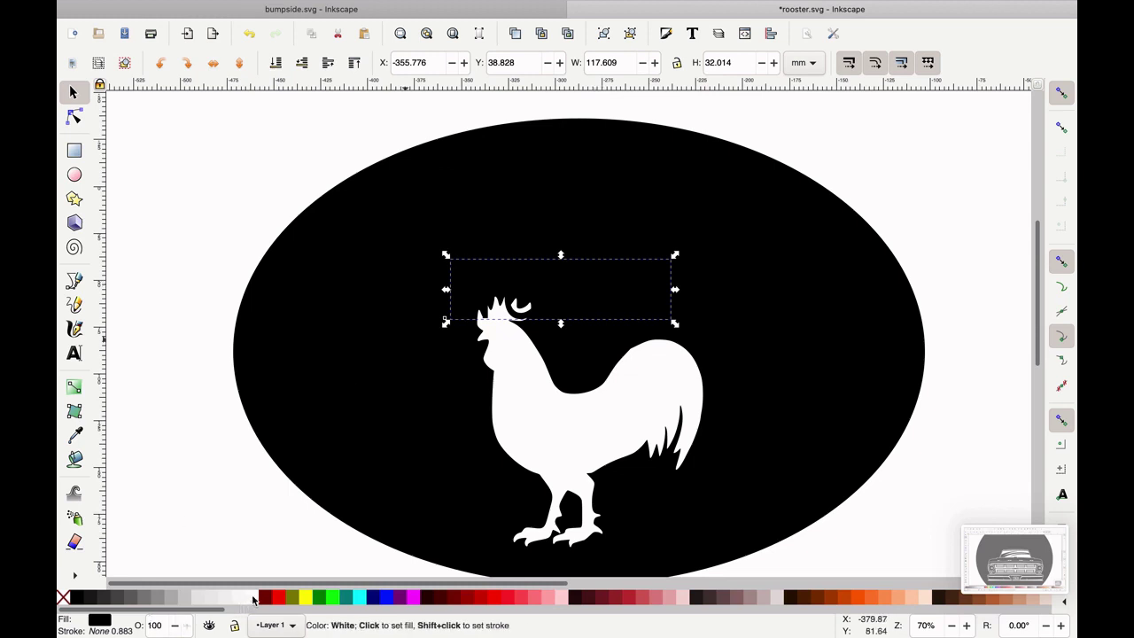
{"action": "left_click", "coordinate": [256, 599]}
{"action": "left_click_drag", "start_coordinate": [545, 310], "coordinate": [541, 333]}
{"action": "left_click_drag", "start_coordinate": [573, 284], "coordinate": [581, 256]}
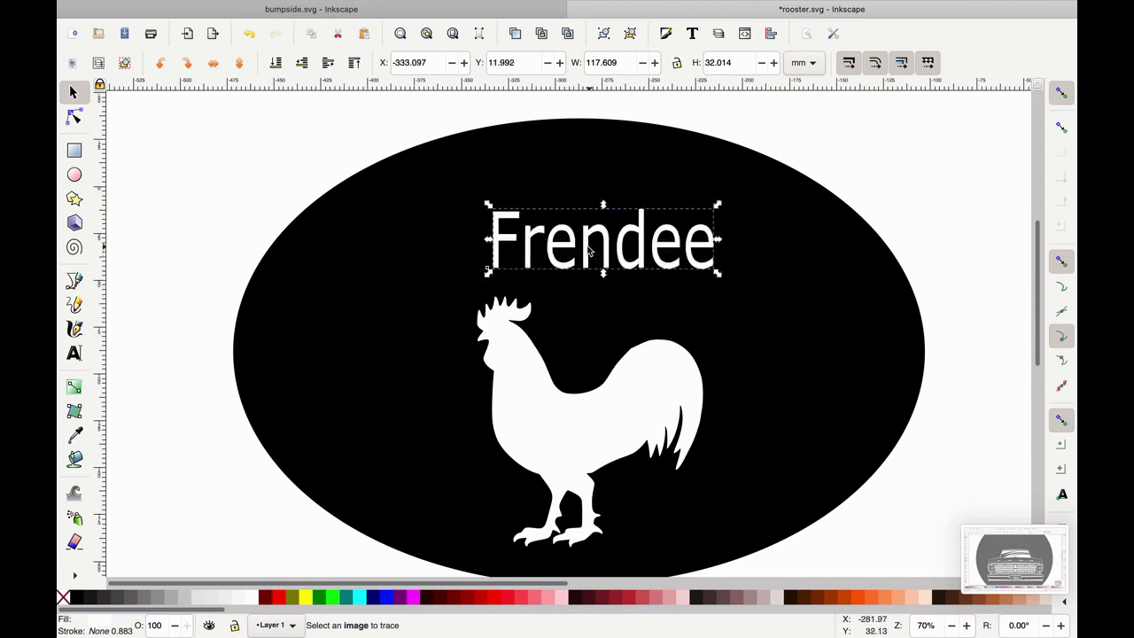
{"action": "left_click_drag", "start_coordinate": [591, 260], "coordinate": [547, 229]}
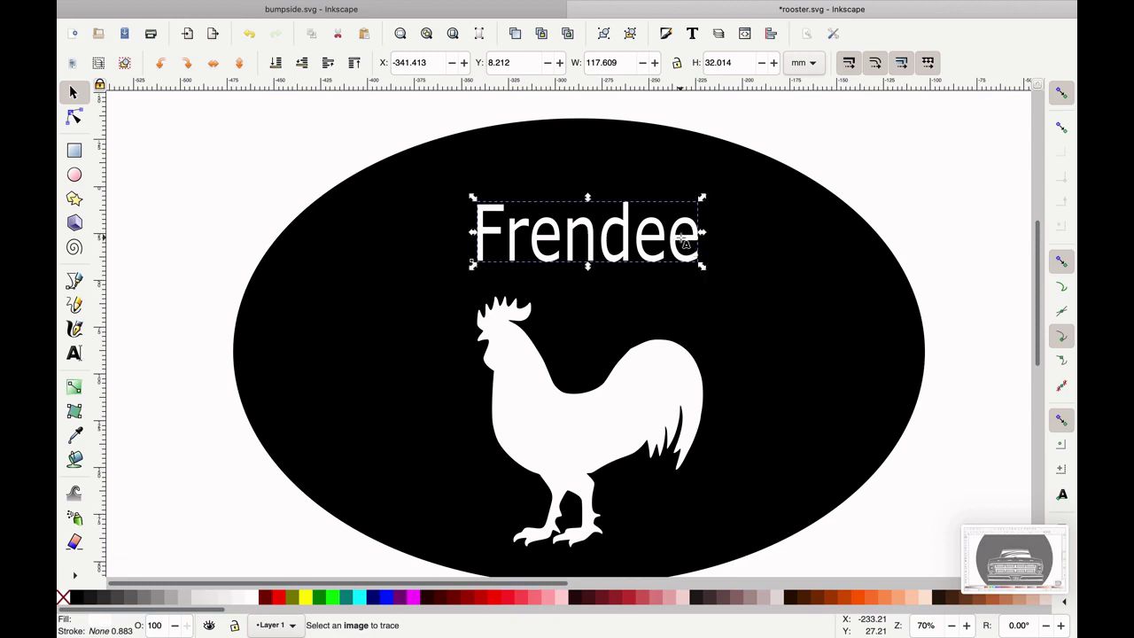
Step: Select all characters of the "Frendee" text and set their font to Apple Color Emoji
{"action": "key", "text": "t"}
{"action": "left_click", "coordinate": [690, 232]}
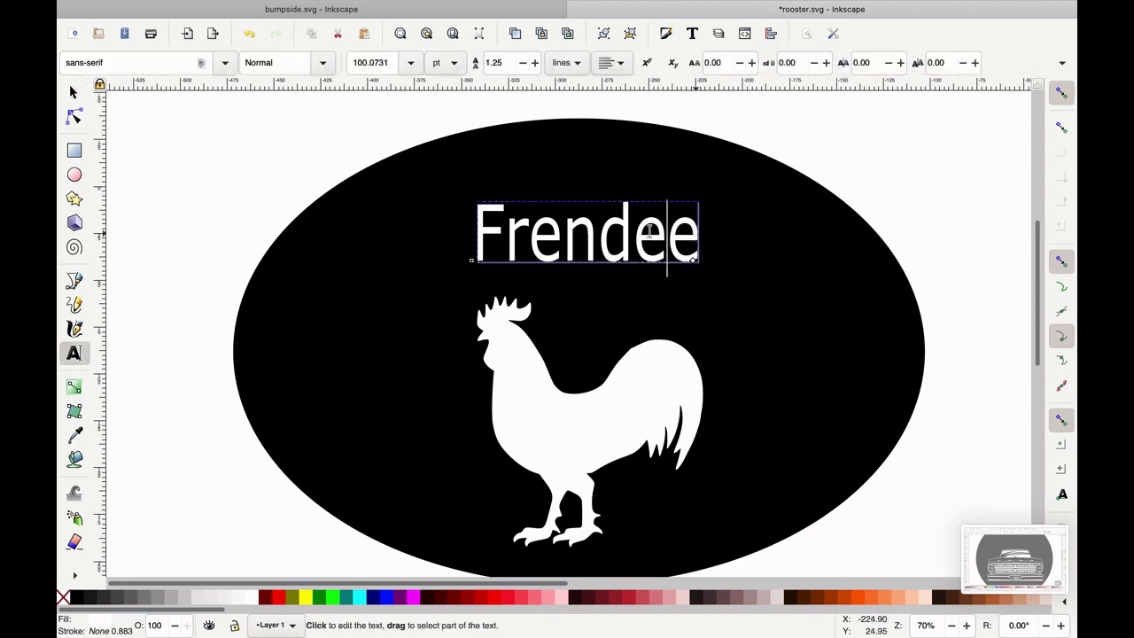
{"action": "double_click", "coordinate": [479, 232]}
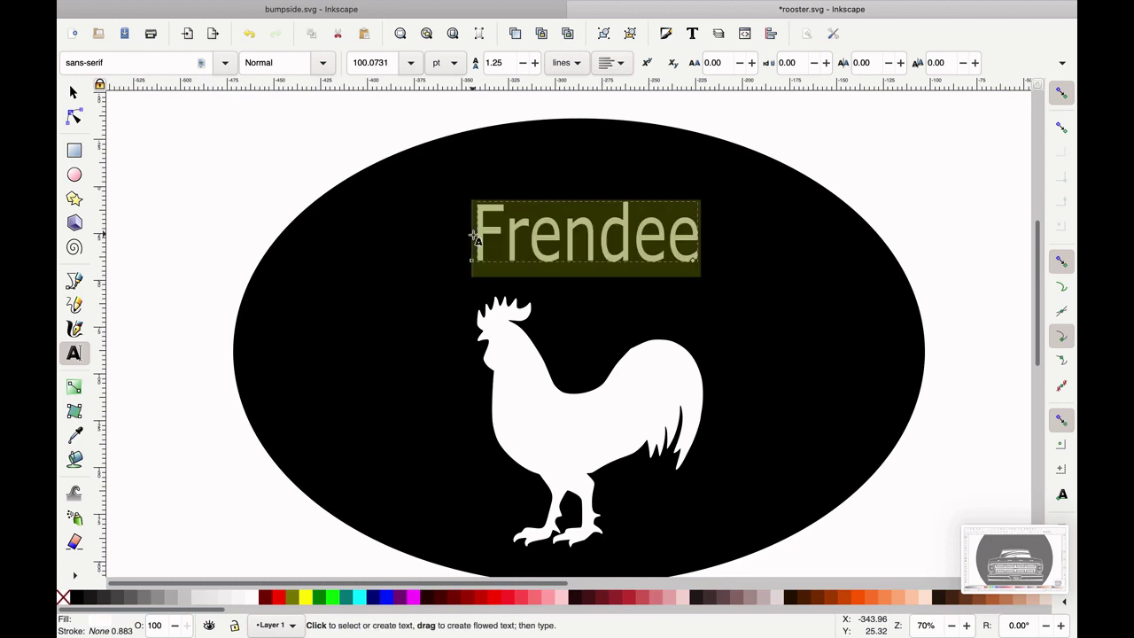
{"action": "left_click", "coordinate": [225, 64]}
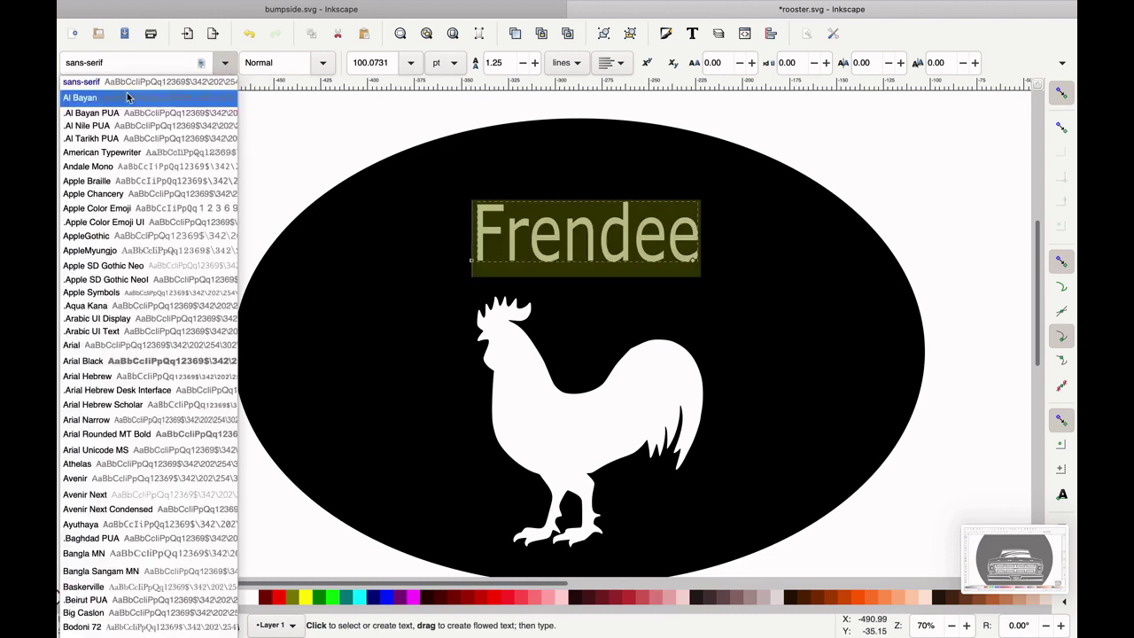
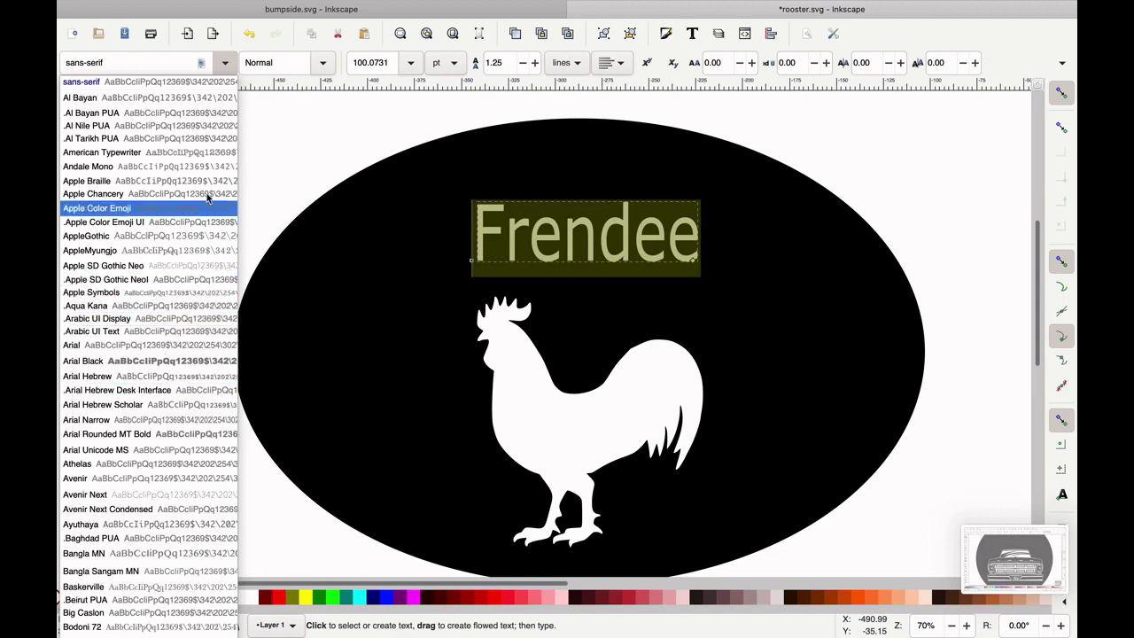
{"action": "left_click", "coordinate": [164, 208]}
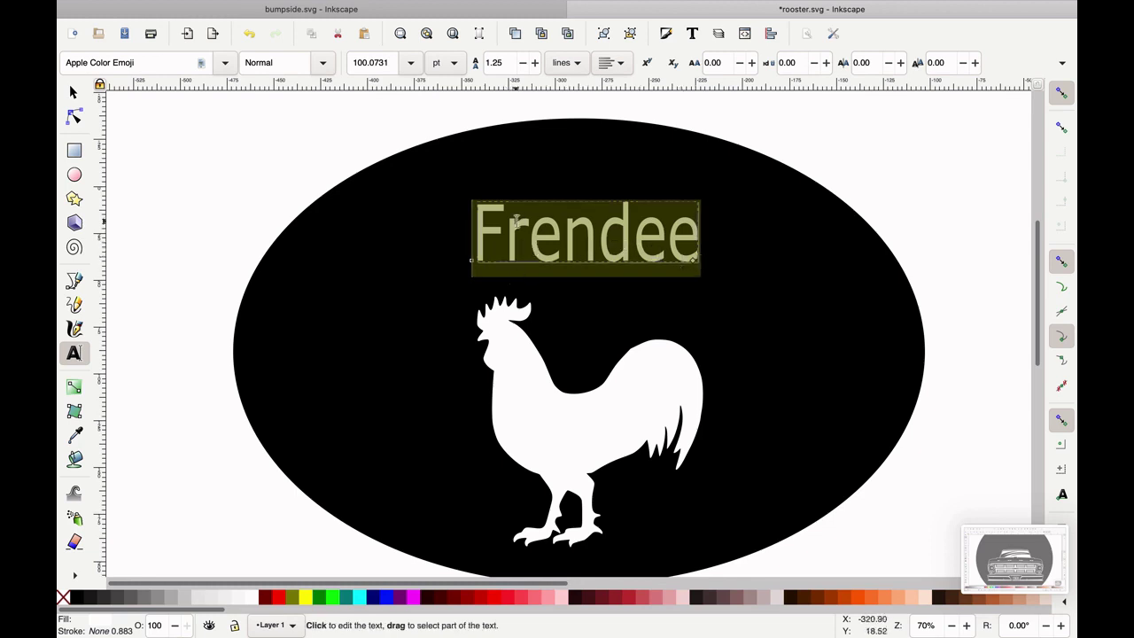
Step: Try the Brush Script MT font on the selected "Frendee" text
{"action": "left_click", "coordinate": [224, 62]}
{"action": "scroll", "coordinate": [145, 260], "scroll_direction": "down", "scroll_amount": 10}
{"action": "scroll", "coordinate": [144, 261], "scroll_direction": "down", "scroll_amount": 8}
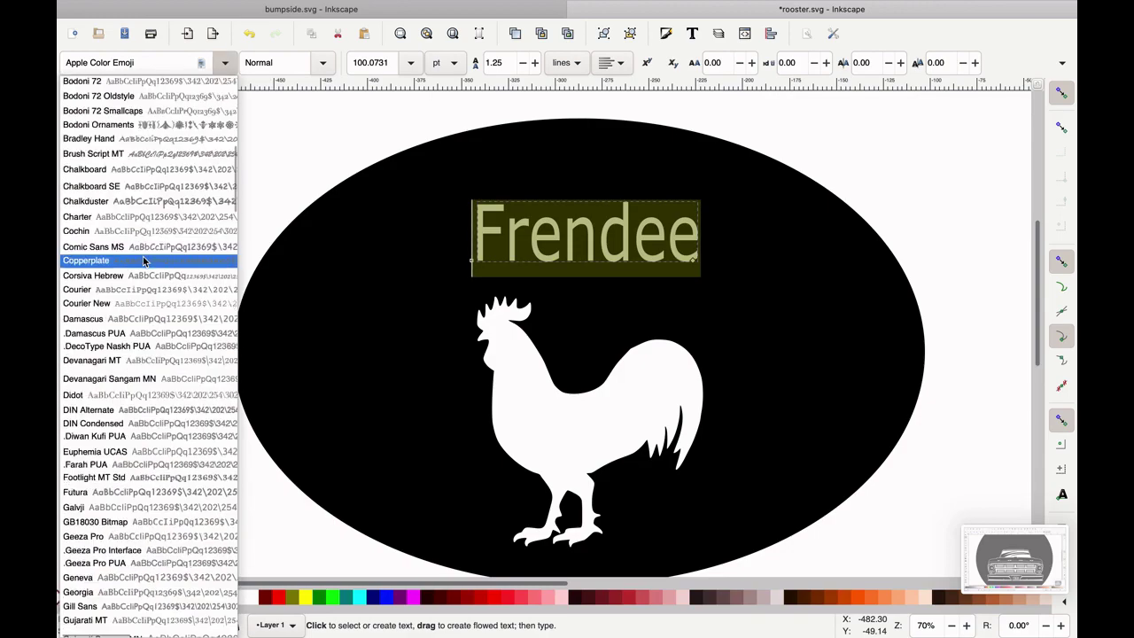
{"action": "scroll", "coordinate": [147, 249], "scroll_direction": "up", "scroll_amount": 2}
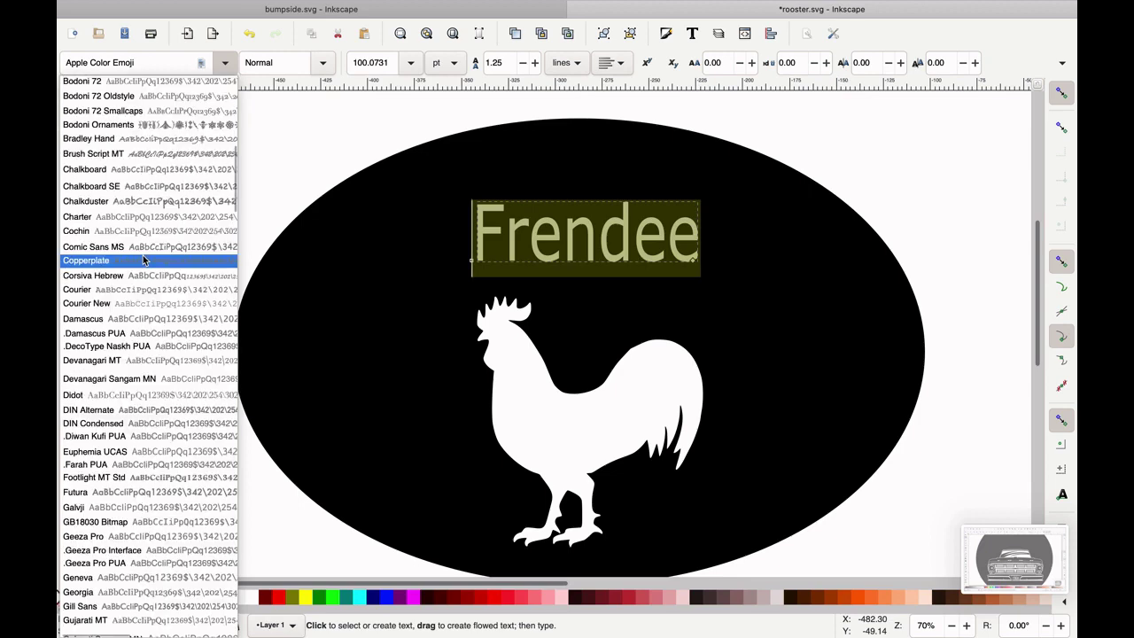
{"action": "left_click", "coordinate": [157, 153]}
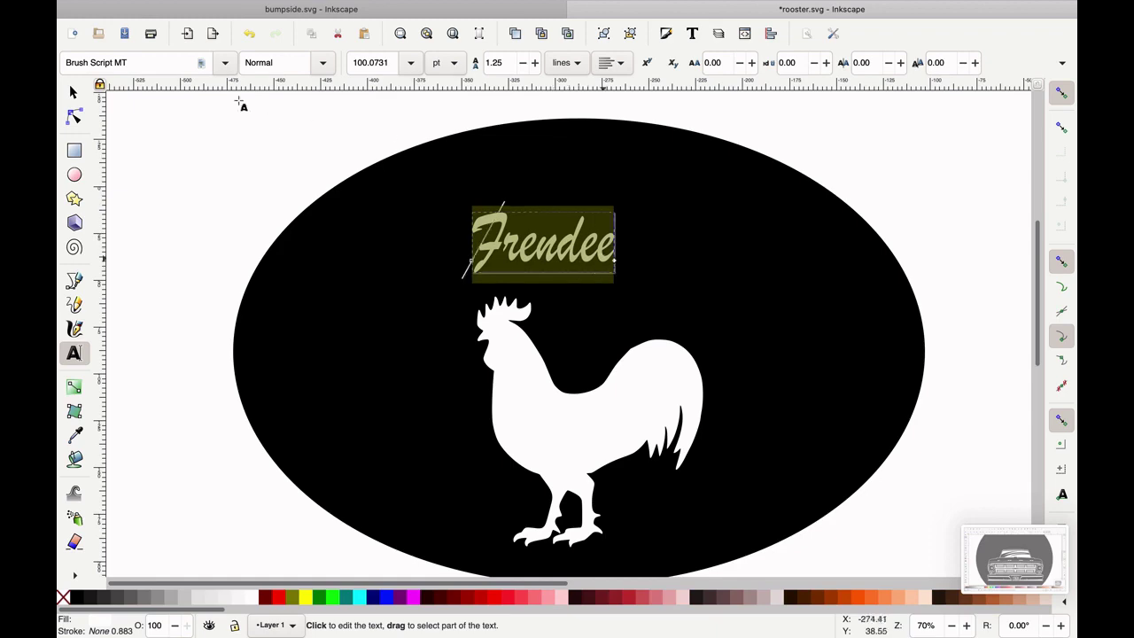
Step: Try the Kokonor font on the selected "Frendee" text
{"action": "left_click", "coordinate": [225, 63]}
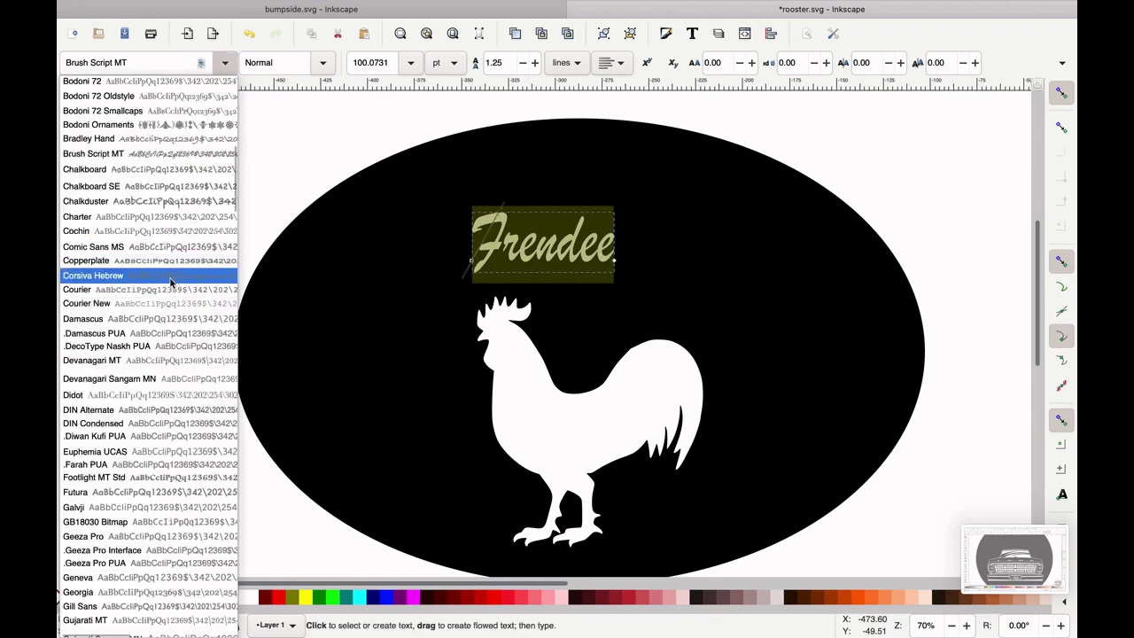
{"action": "scroll", "coordinate": [171, 281], "scroll_direction": "down", "scroll_amount": 3}
{"action": "scroll", "coordinate": [174, 274], "scroll_direction": "down", "scroll_amount": 10}
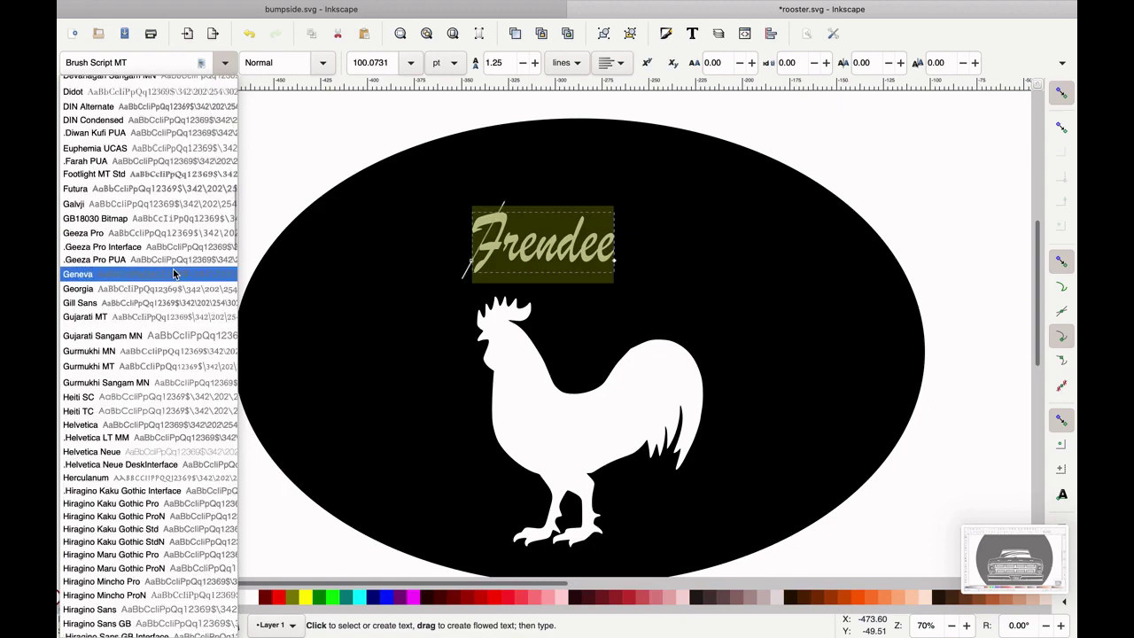
{"action": "scroll", "coordinate": [174, 274], "scroll_direction": "down", "scroll_amount": 10}
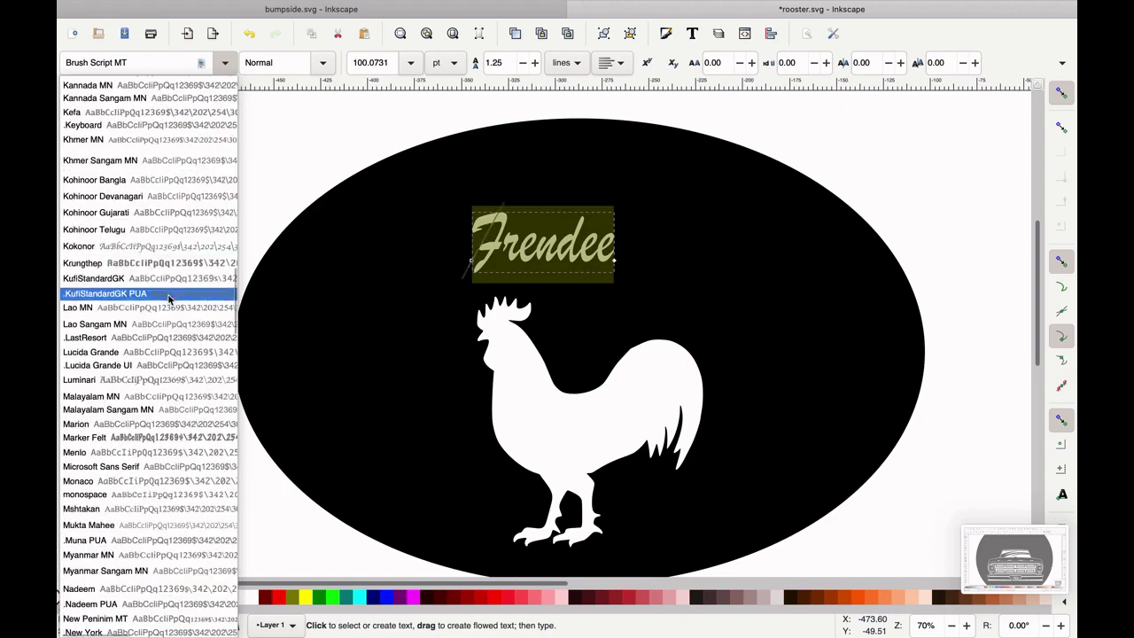
{"action": "key", "text": "Escape"}
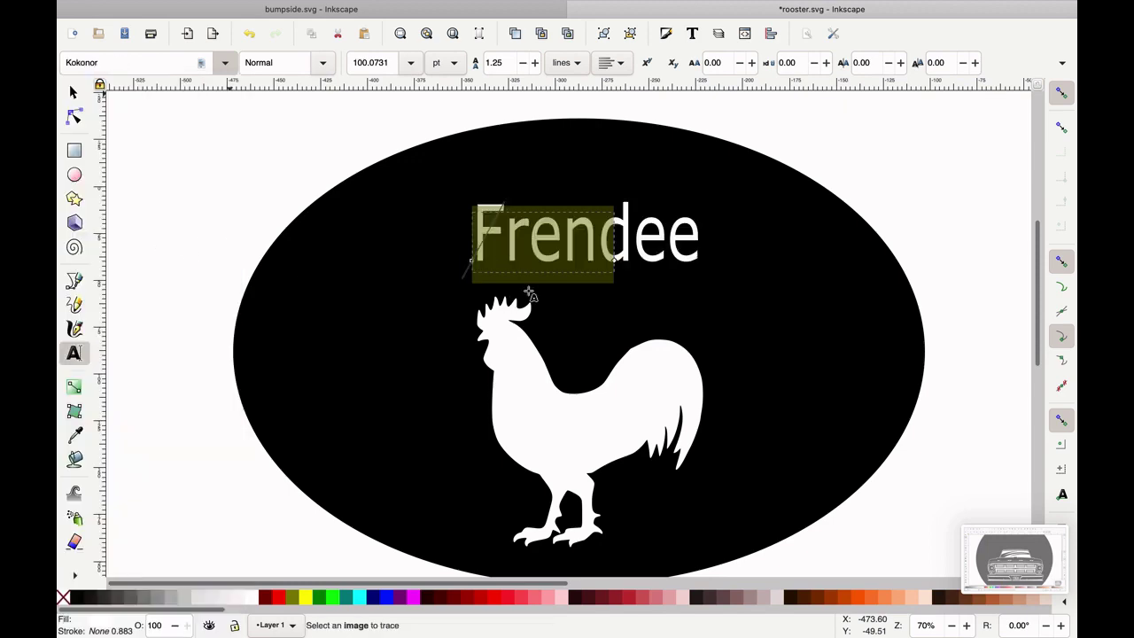
Step: Change the font of the selected "Frendee" text to Phosphate
{"action": "left_click", "coordinate": [225, 62]}
{"action": "scroll", "coordinate": [174, 269], "scroll_direction": "down", "scroll_amount": 3}
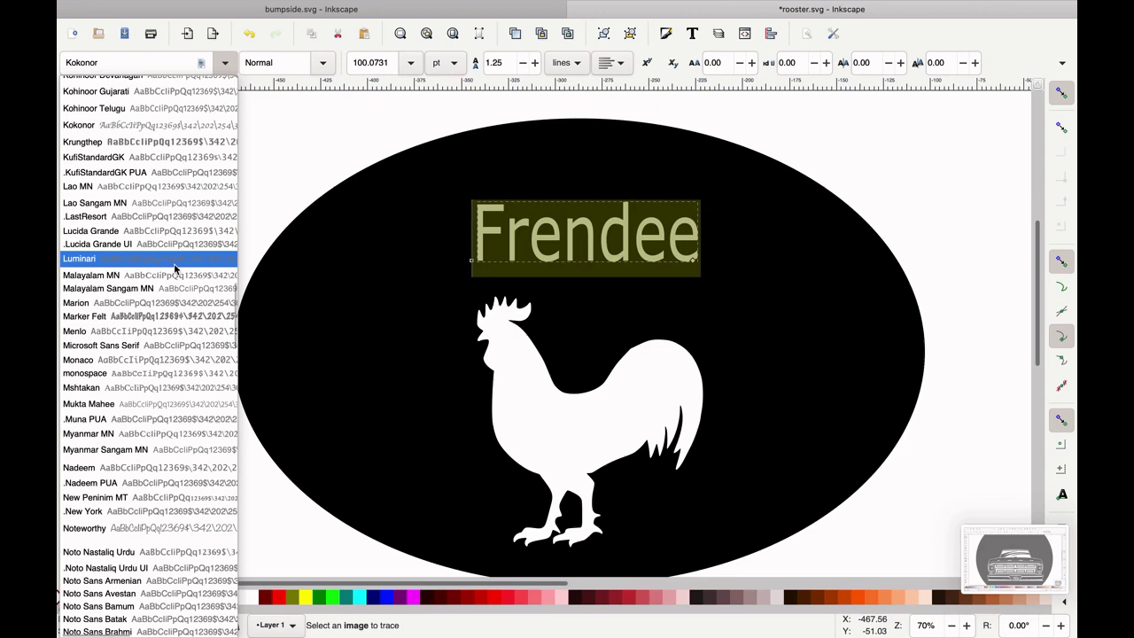
{"action": "scroll", "coordinate": [182, 324], "scroll_direction": "down", "scroll_amount": 3}
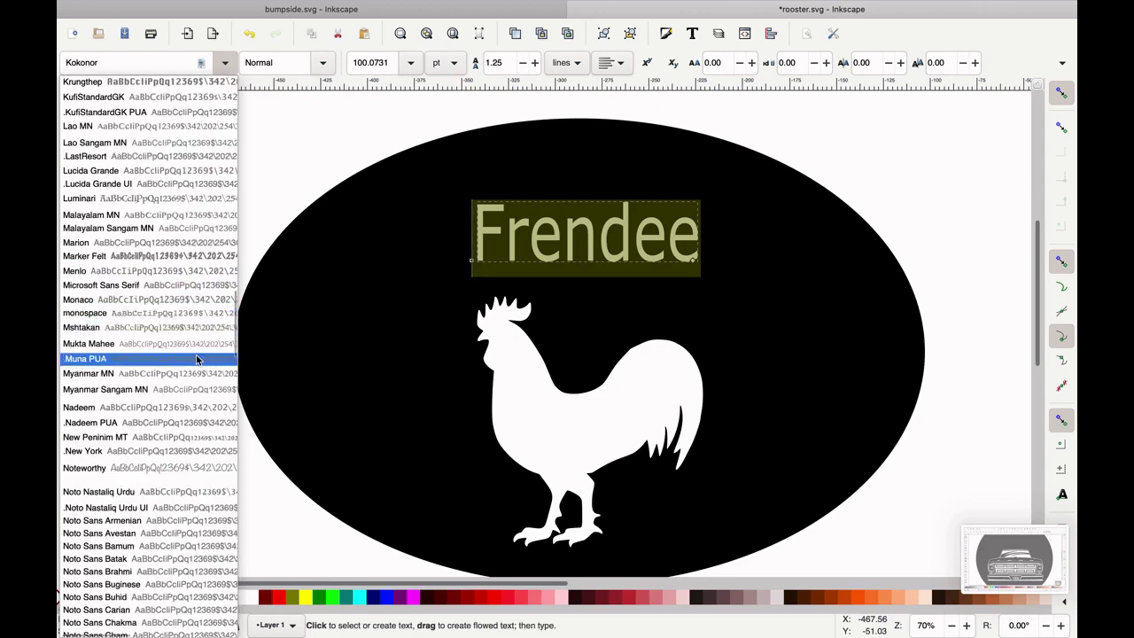
{"action": "scroll", "coordinate": [195, 372], "scroll_direction": "down", "scroll_amount": 10}
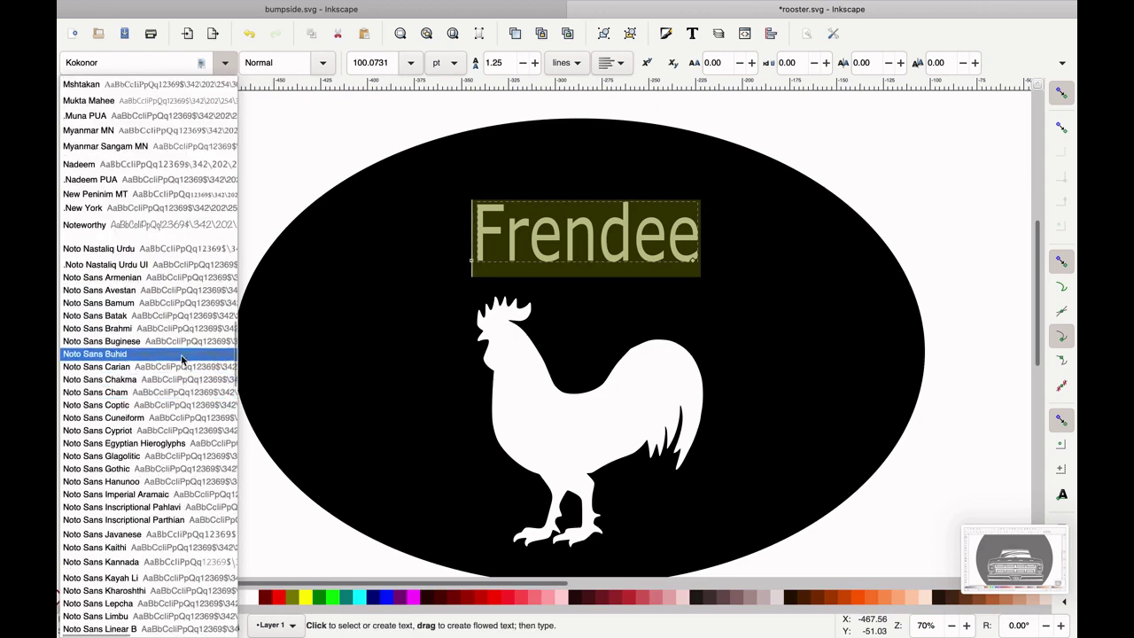
{"action": "scroll", "coordinate": [181, 358], "scroll_direction": "down", "scroll_amount": 8}
{"action": "scroll", "coordinate": [181, 359], "scroll_direction": "down", "scroll_amount": 3}
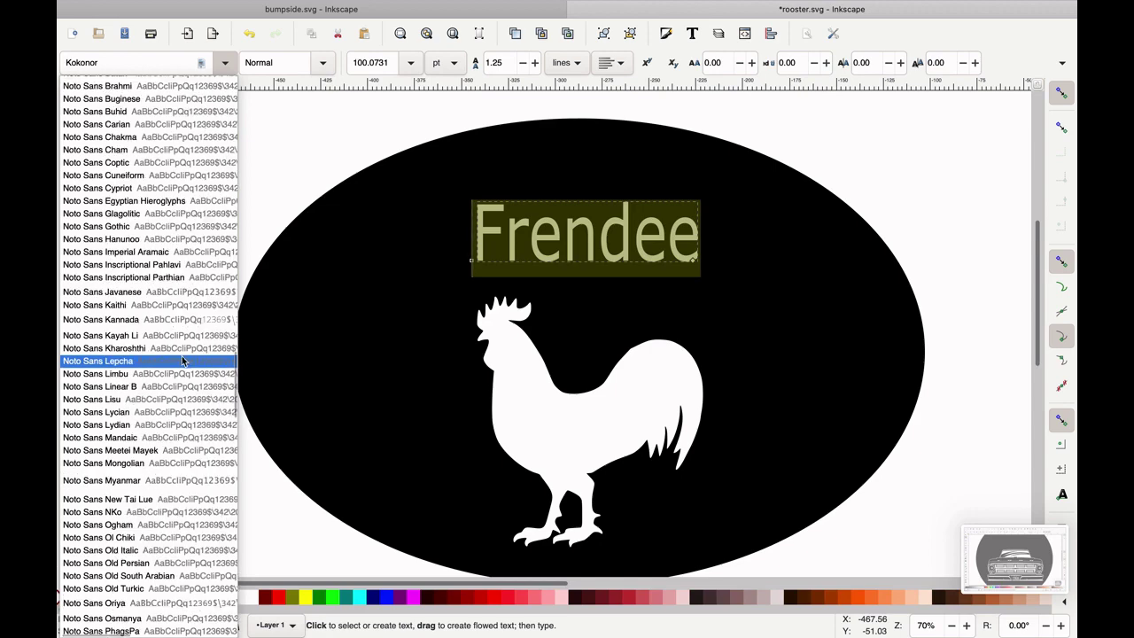
{"action": "scroll", "coordinate": [183, 361], "scroll_direction": "down", "scroll_amount": 20}
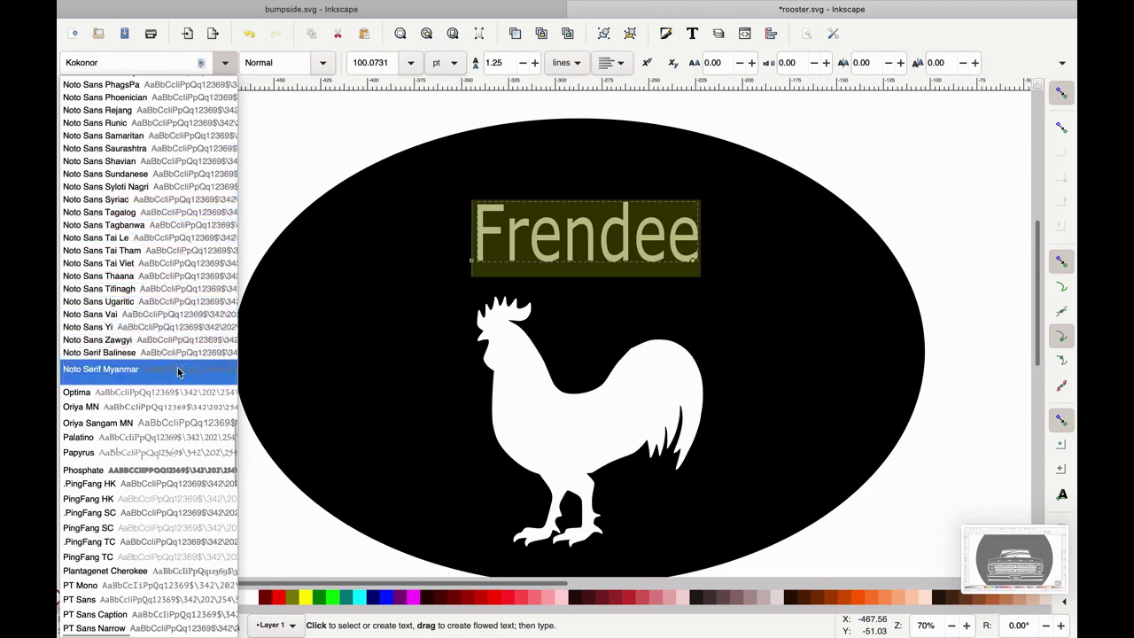
{"action": "scroll", "coordinate": [170, 450], "scroll_direction": "down", "scroll_amount": 8}
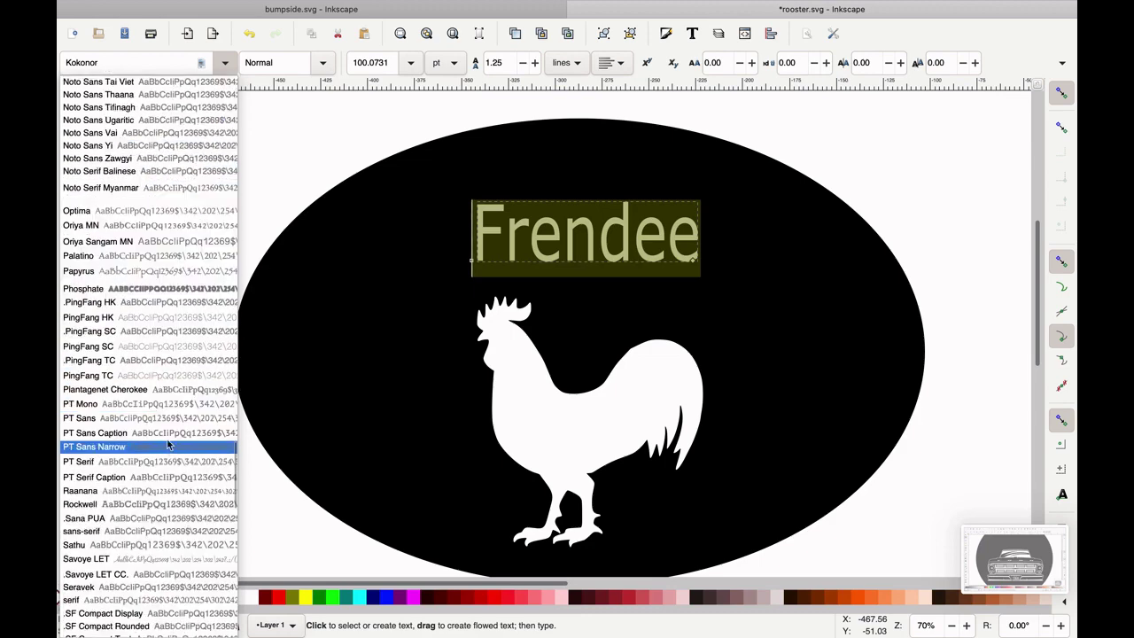
{"action": "left_click", "coordinate": [158, 289]}
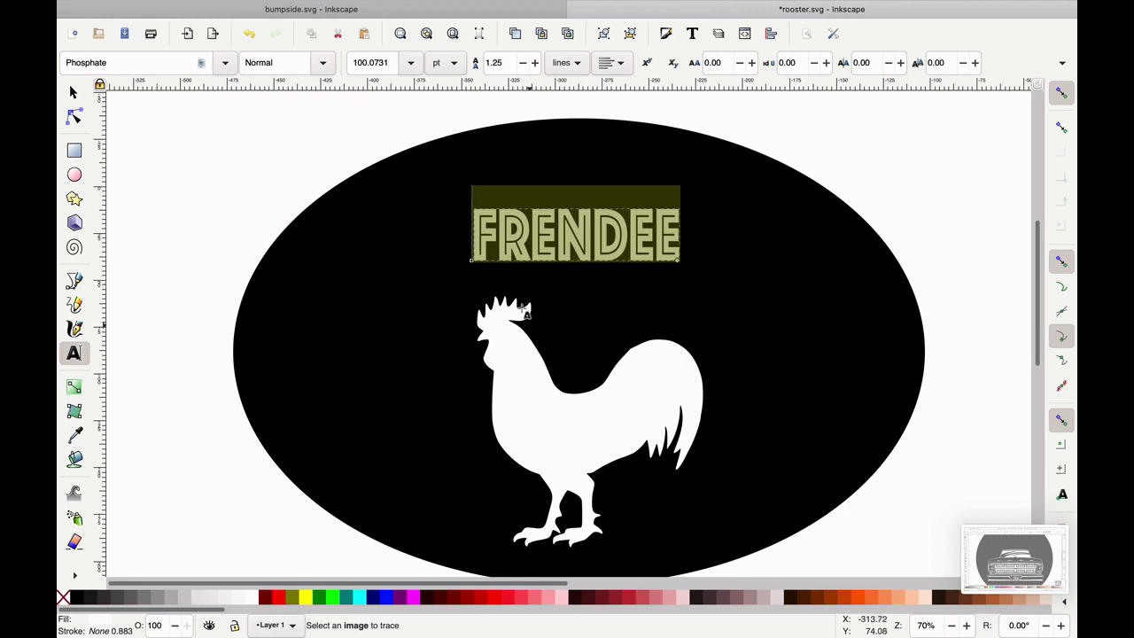
Step: Set the font of the selected "Frendee" text to Silom
{"action": "left_click", "coordinate": [233, 70]}
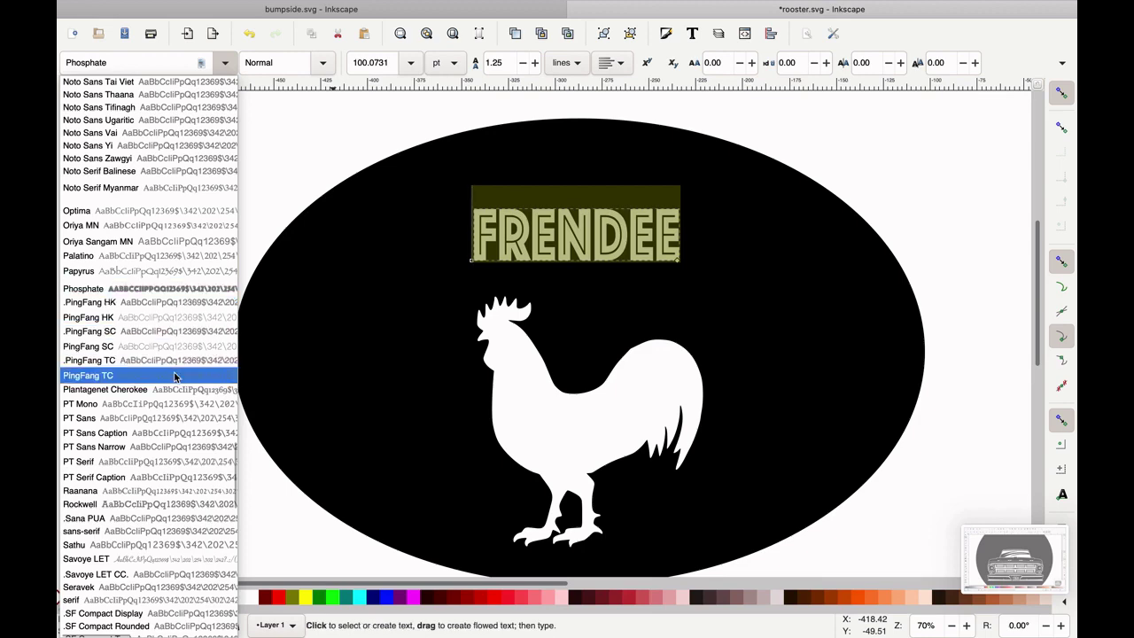
{"action": "scroll", "coordinate": [174, 377], "scroll_direction": "down", "scroll_amount": 2}
{"action": "scroll", "coordinate": [175, 376], "scroll_direction": "down", "scroll_amount": 6}
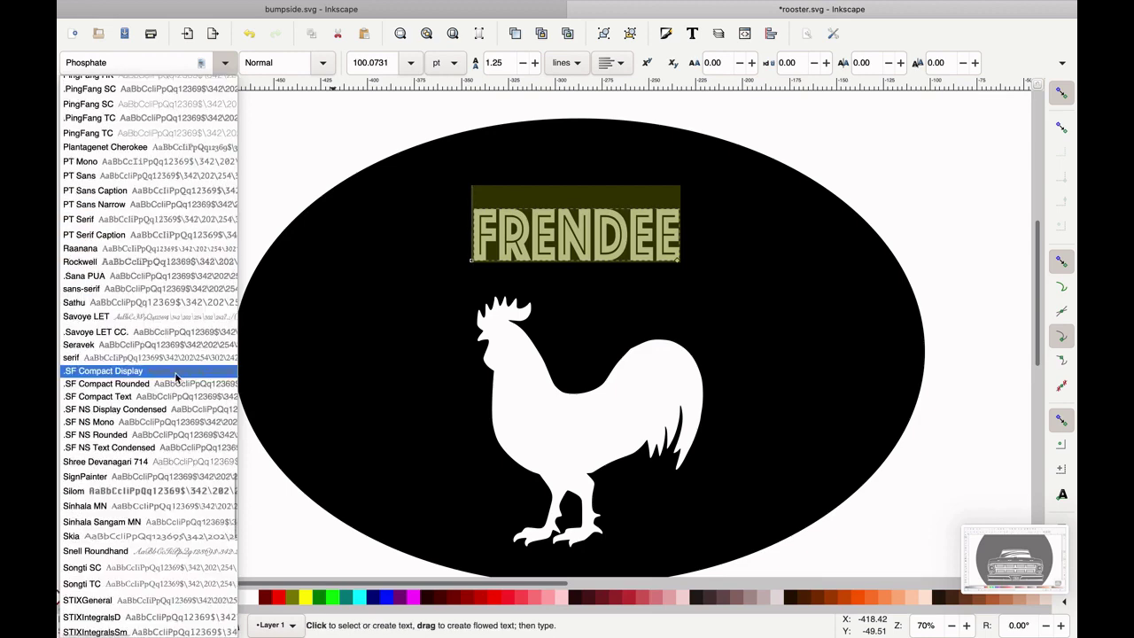
{"action": "scroll", "coordinate": [176, 377], "scroll_direction": "down", "scroll_amount": 2}
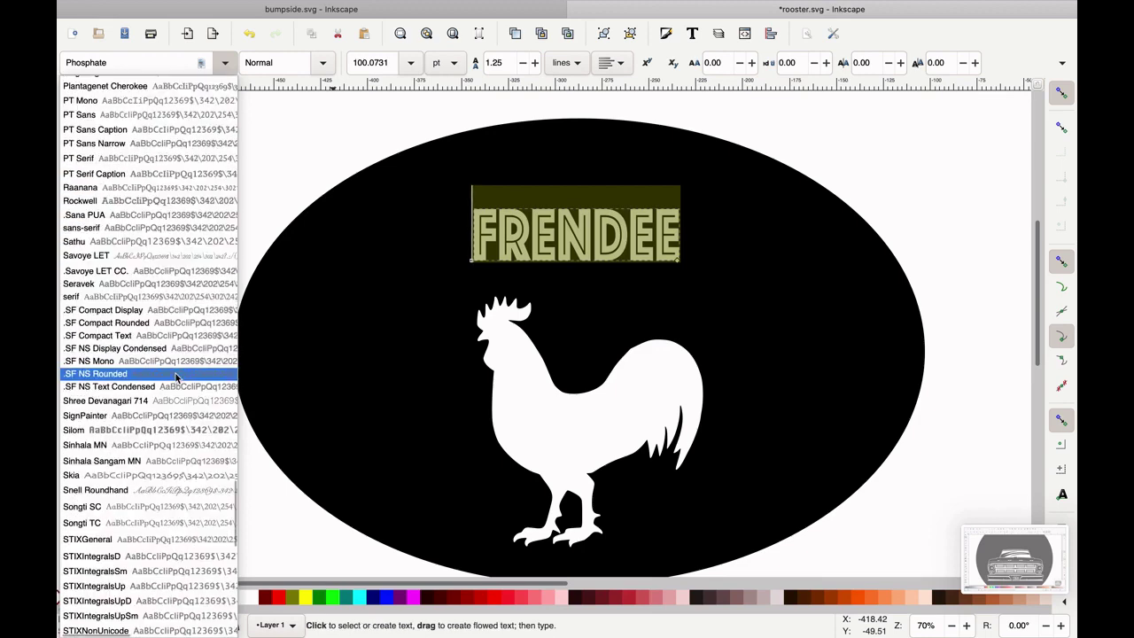
{"action": "left_click", "coordinate": [173, 430]}
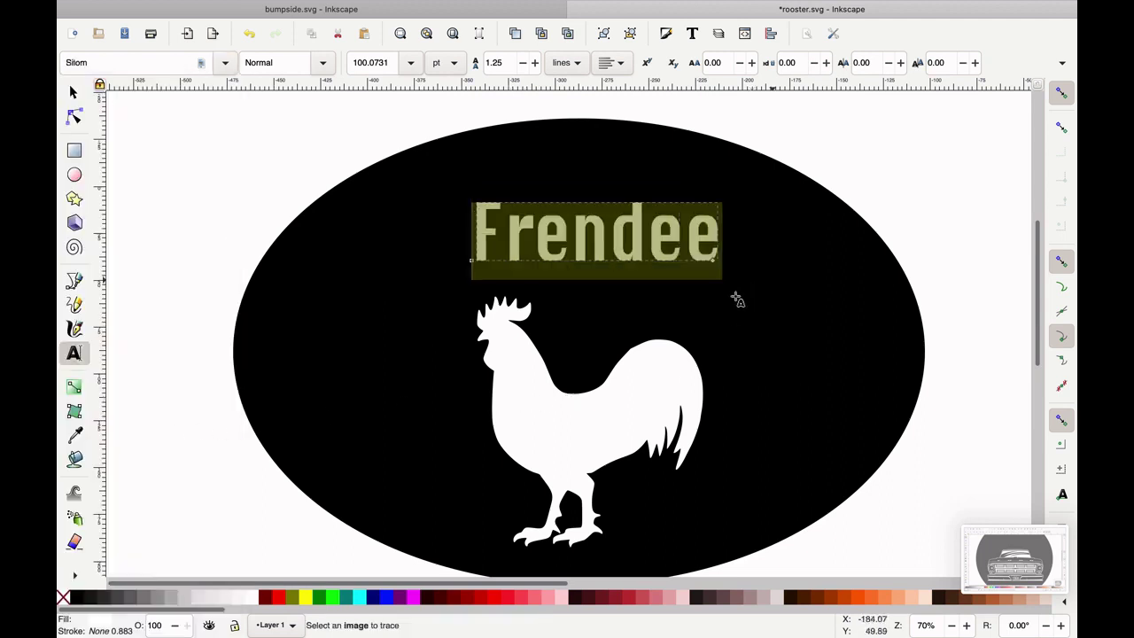
Step: Enlarge the "Frendee" text to about 205 × 48 mm and position it above the rooster
{"action": "key", "text": "F1"}
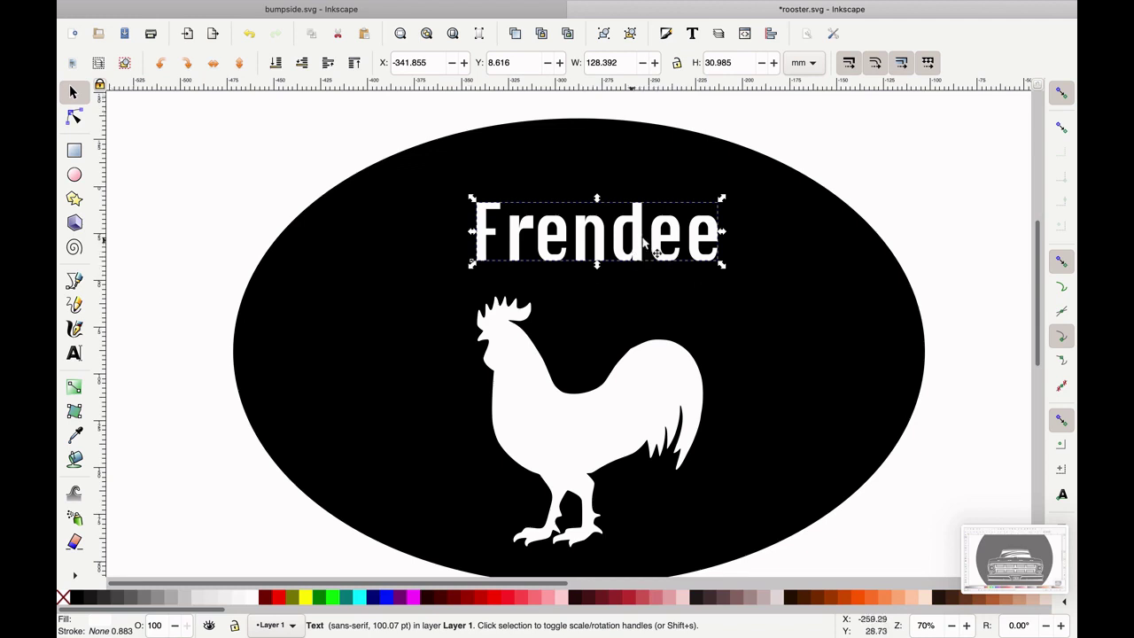
{"action": "left_click_drag", "start_coordinate": [611, 227], "coordinate": [479, 199]}
{"action": "left_click_drag", "start_coordinate": [547, 208], "coordinate": [548, 208]}
{"action": "left_click_drag", "start_coordinate": [640, 246], "coordinate": [784, 280]}
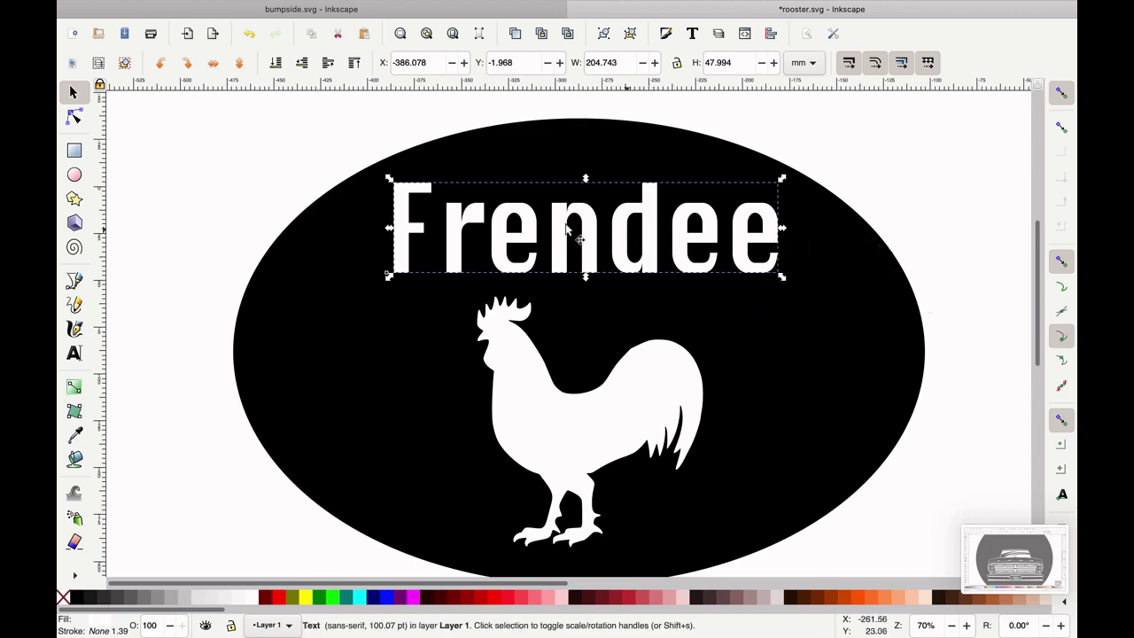
{"action": "left_click", "coordinate": [922, 199]}
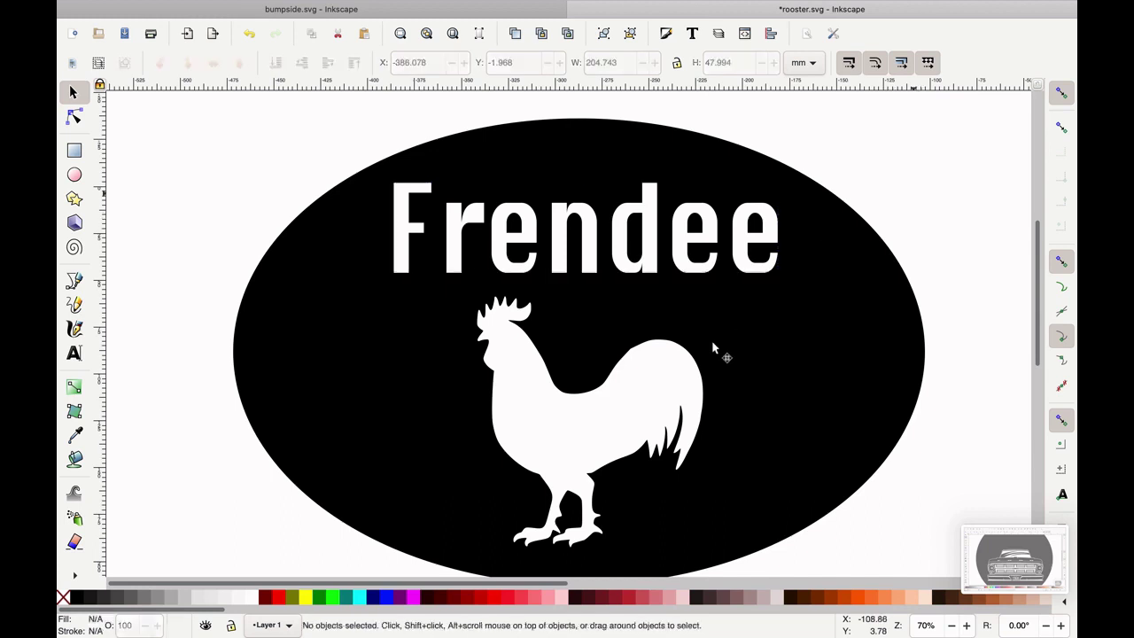
Step: Convert the "Frendee" text object to paths
{"action": "left_click", "coordinate": [663, 385]}
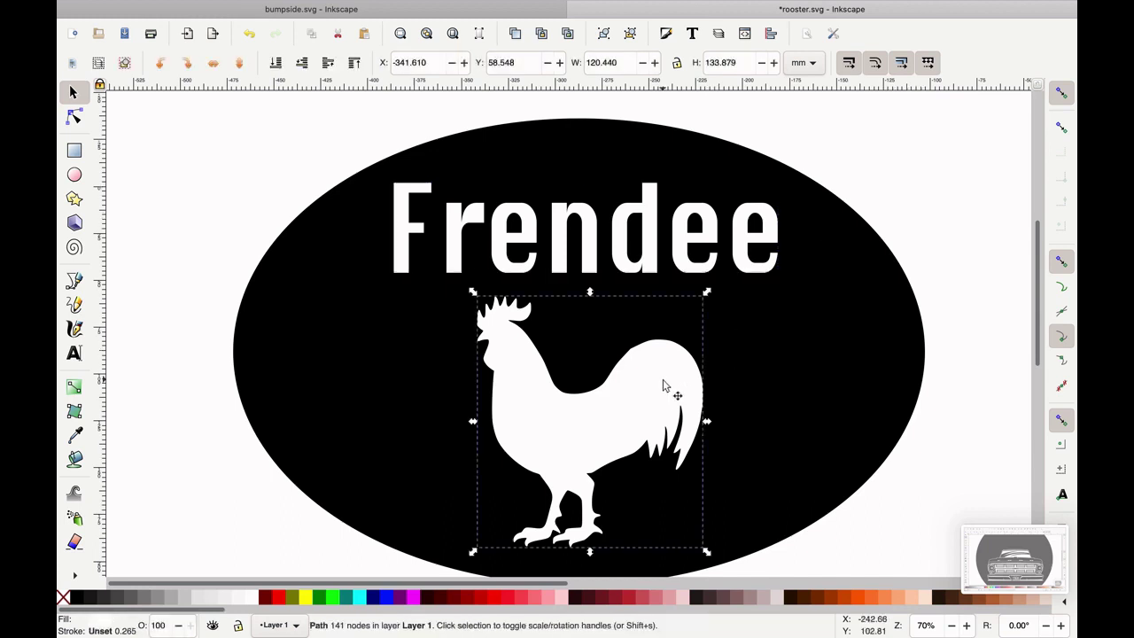
{"action": "left_click", "coordinate": [822, 348]}
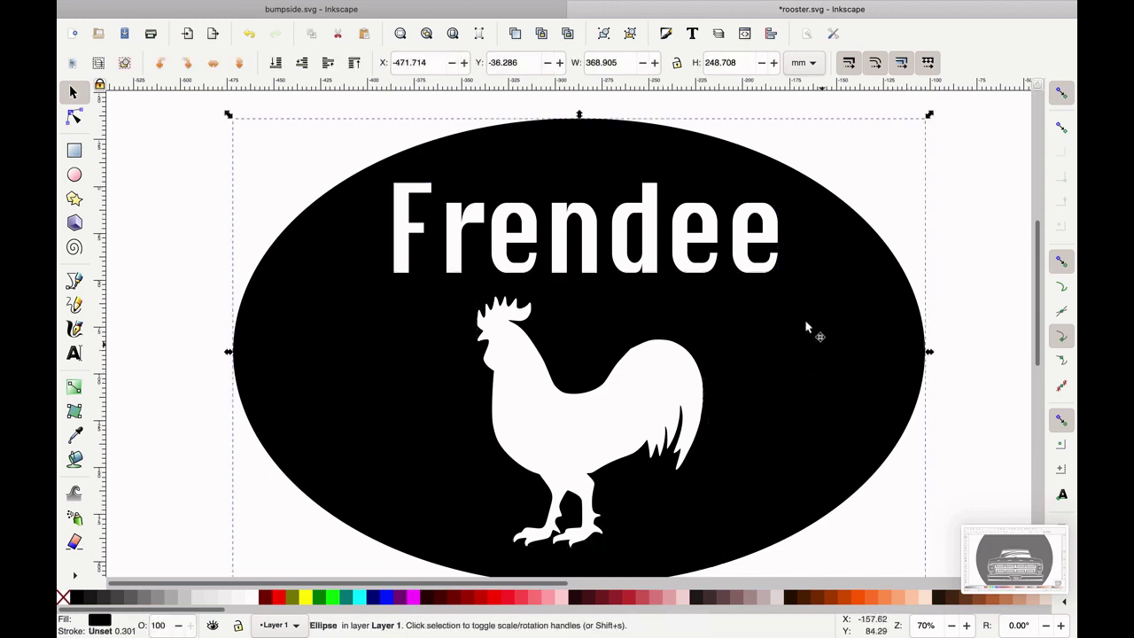
{"action": "left_click", "coordinate": [739, 241]}
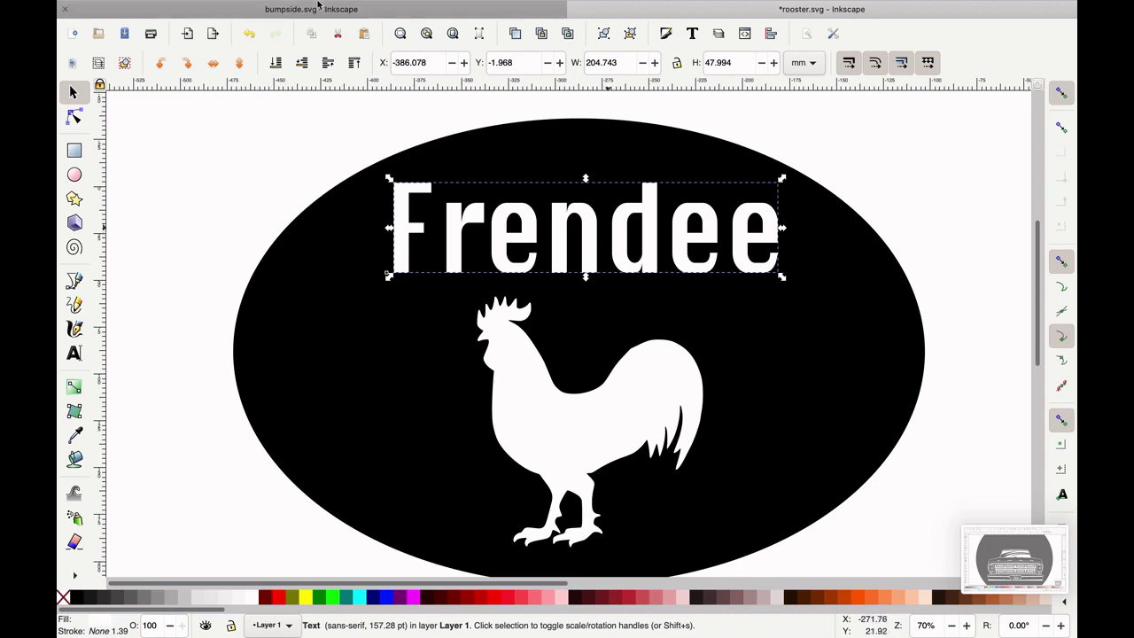
{"action": "left_click", "coordinate": [348, 8]}
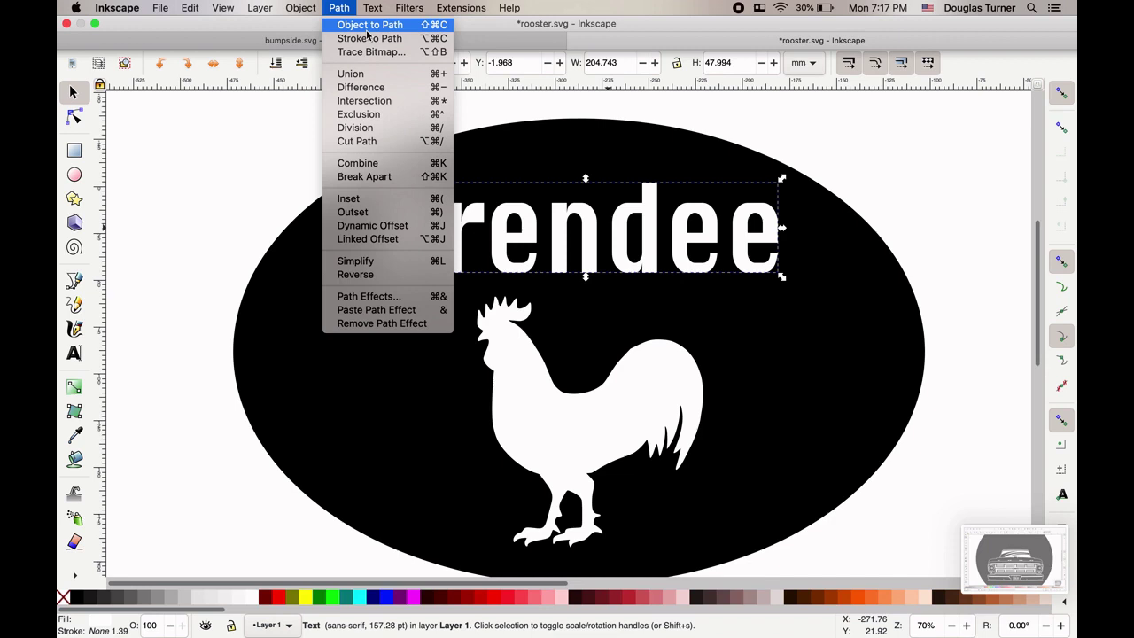
{"action": "left_click", "coordinate": [367, 32]}
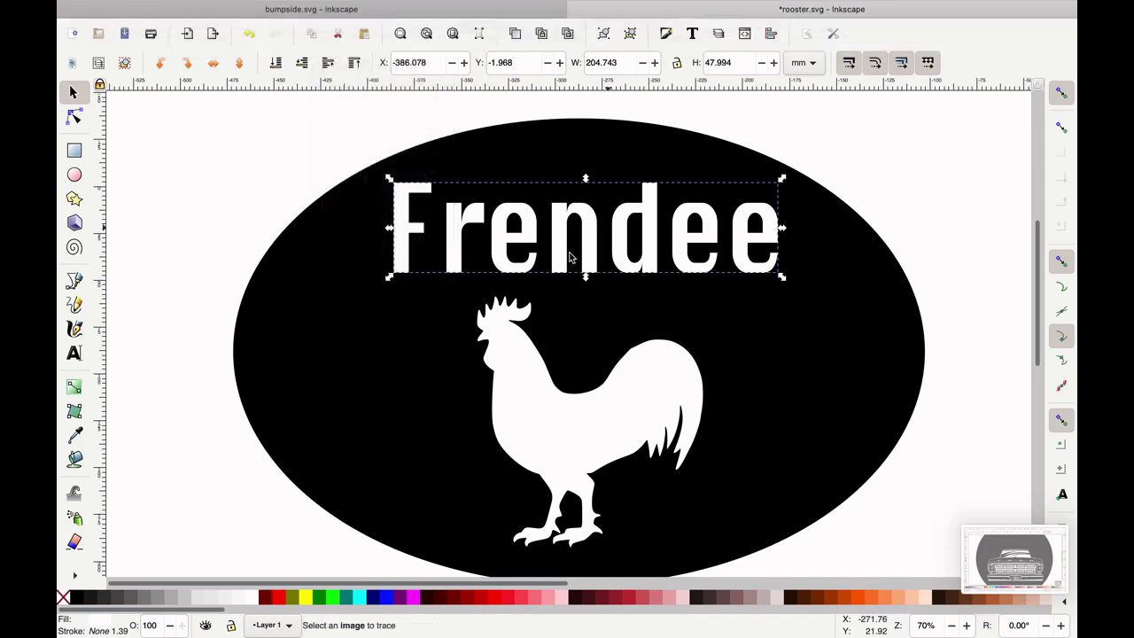
Step: Examine the outline nodes of individual letters in "Frendee", the rooster and the ellipse
{"action": "key", "text": "Escape"}
{"action": "left_click", "coordinate": [564, 250]}
{"action": "key", "text": "Escape"}
{"action": "left_click", "coordinate": [565, 250]}
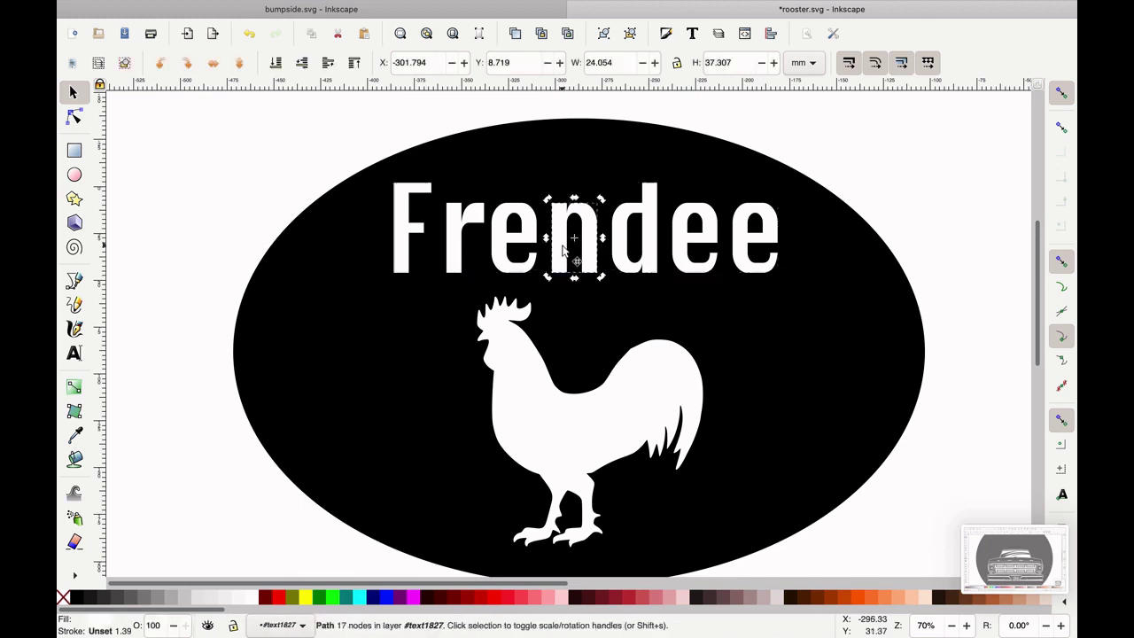
{"action": "double_click", "coordinate": [563, 249]}
{"action": "left_click", "coordinate": [519, 248]}
{"action": "left_click", "coordinate": [457, 241]}
{"action": "left_click", "coordinate": [403, 240]}
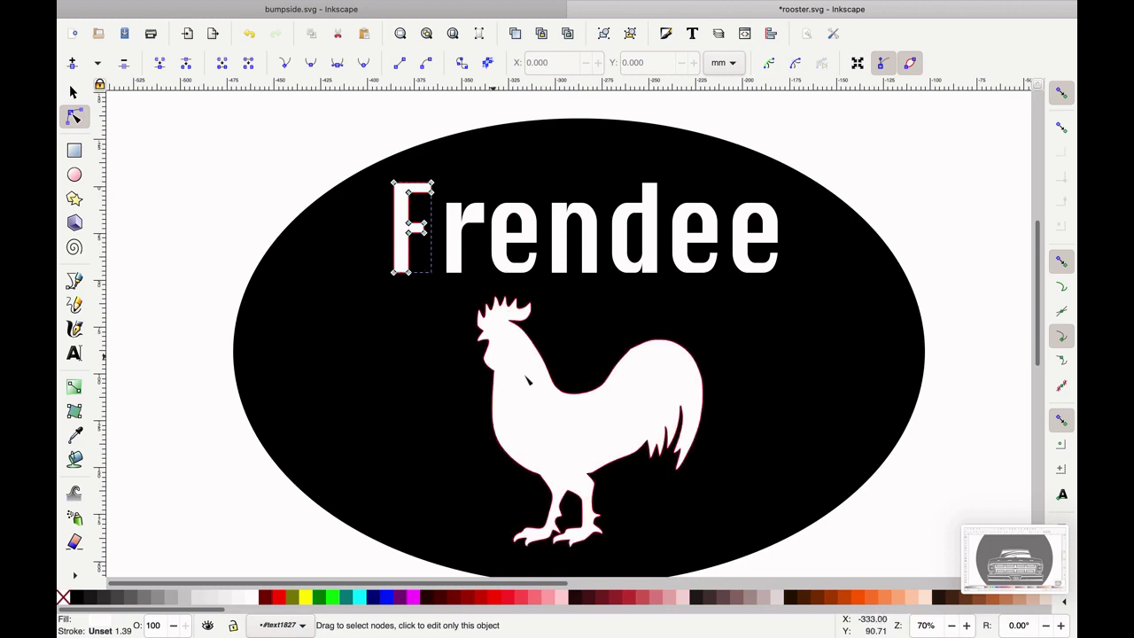
{"action": "left_click", "coordinate": [522, 379]}
{"action": "left_click", "coordinate": [797, 406]}
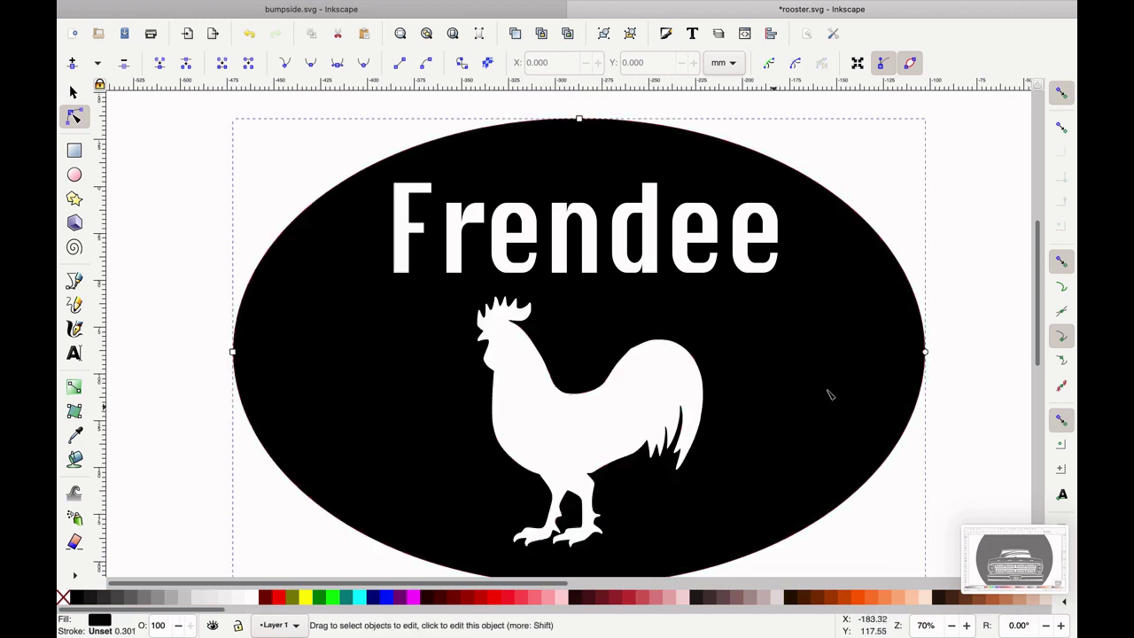
{"action": "left_click", "coordinate": [959, 338]}
{"action": "key", "text": "shift"}
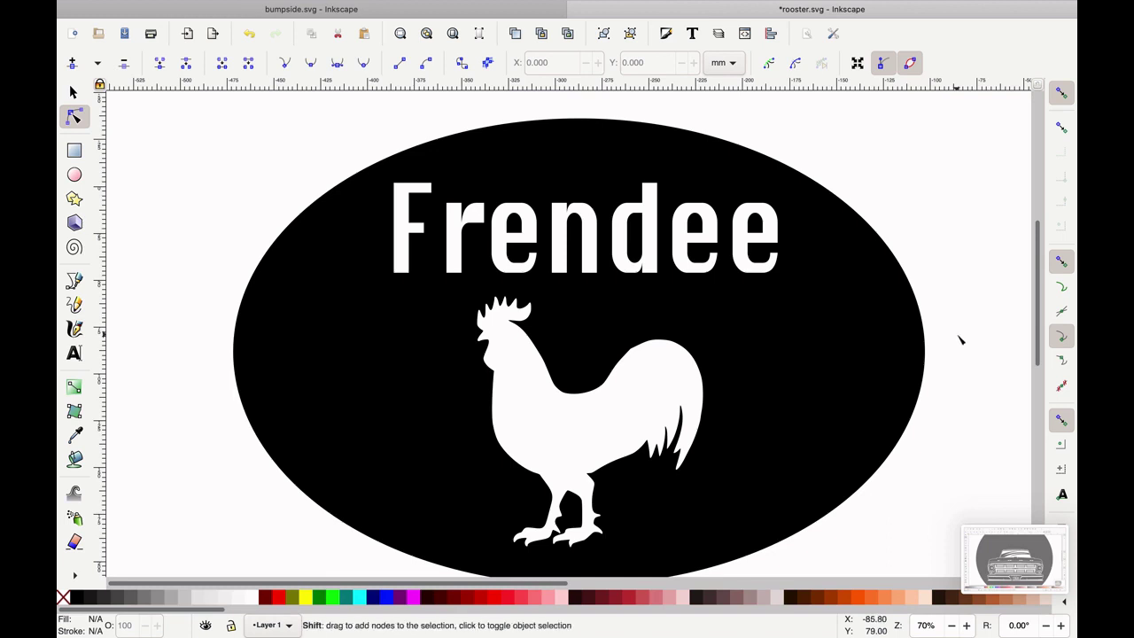
Step: Try to subtract the lettering and rooster from the ellipse together with one Difference operation on all objects
{"action": "scroll", "coordinate": [960, 340], "scroll_direction": "right", "scroll_amount": 1}
{"action": "scroll", "coordinate": [960, 337], "scroll_direction": "down", "scroll_amount": 1}
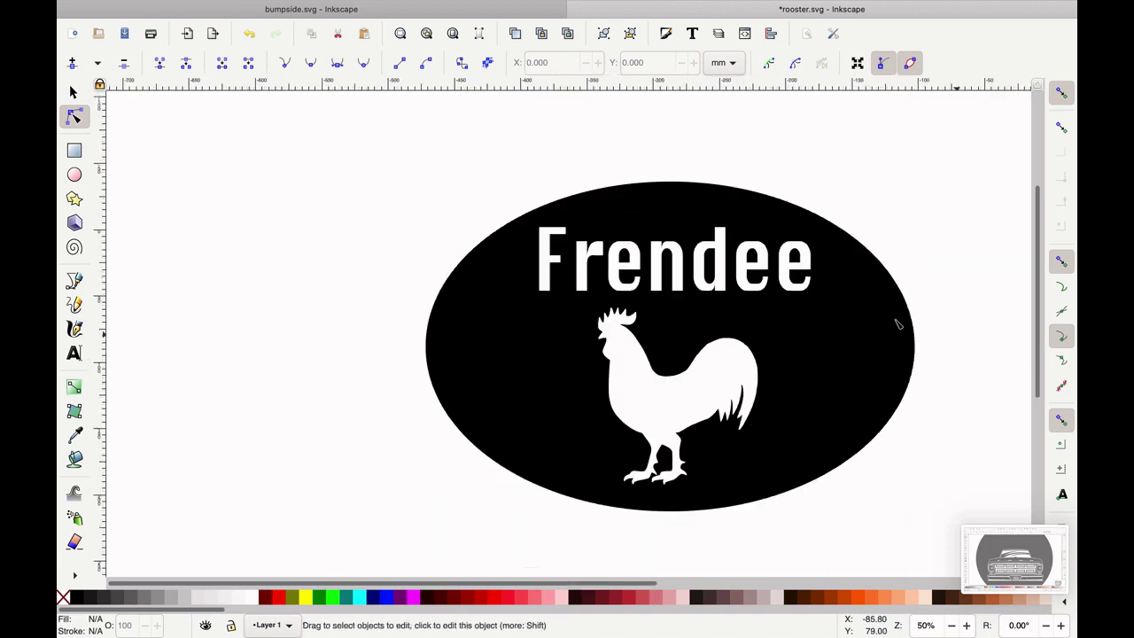
{"action": "left_click", "coordinate": [73, 92]}
{"action": "left_click_drag", "start_coordinate": [360, 161], "coordinate": [960, 537]}
{"action": "key", "text": "n"}
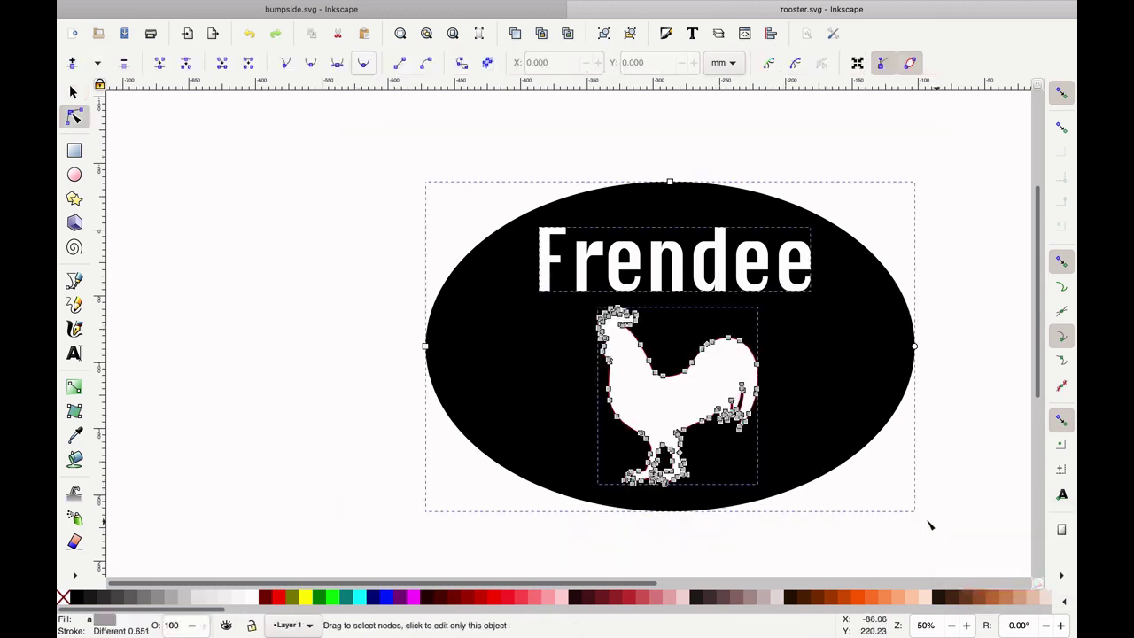
{"action": "mouse_move", "coordinate": [376, 9]}
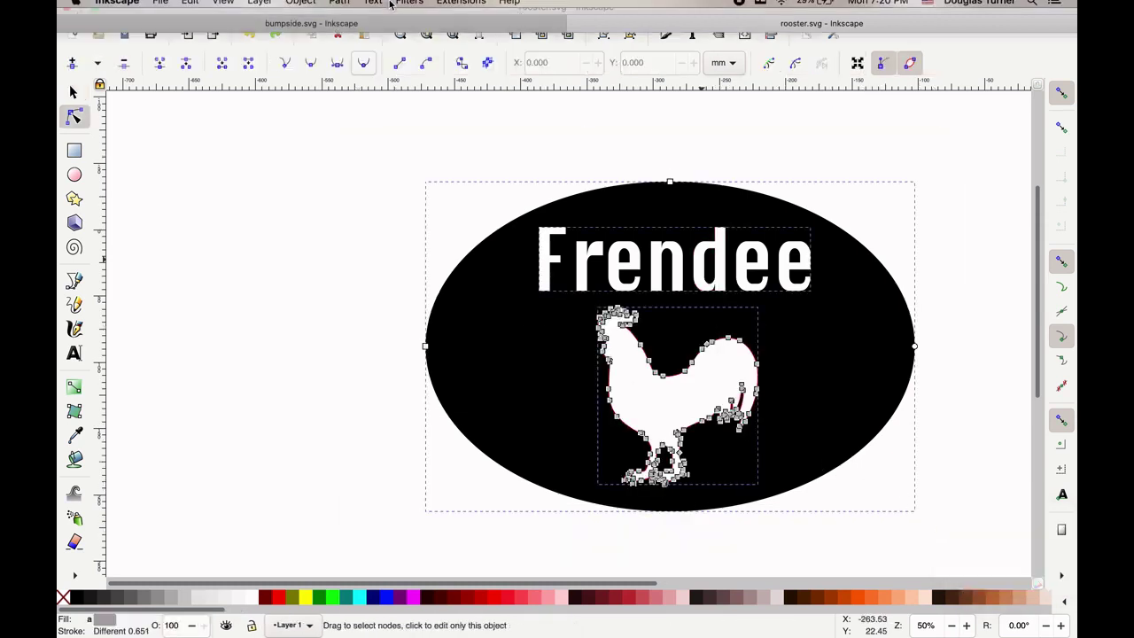
{"action": "left_click", "coordinate": [341, 8]}
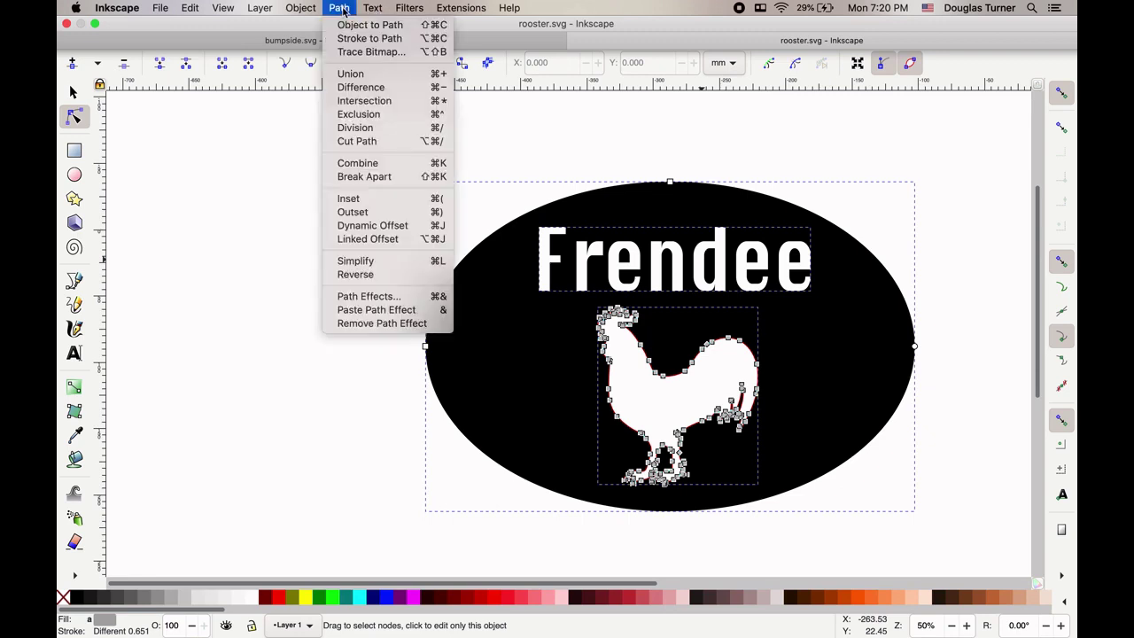
{"action": "left_click", "coordinate": [372, 93]}
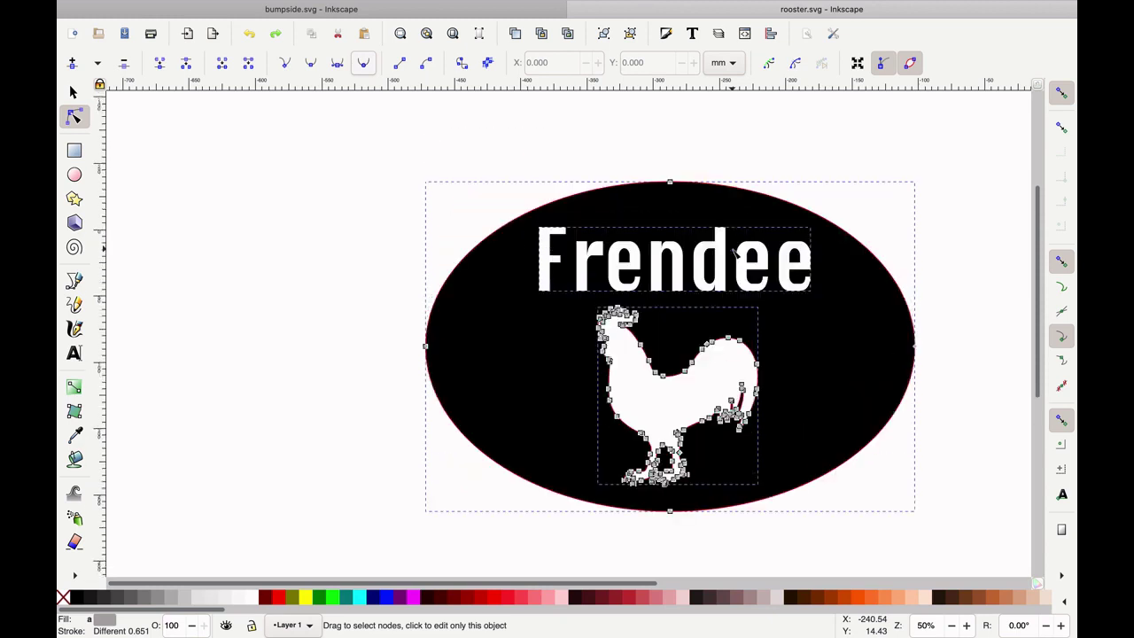
Step: Cut the rooster shape out of the black ellipse with a path Difference
{"action": "scroll", "coordinate": [732, 250], "scroll_direction": "right", "scroll_amount": 2}
{"action": "scroll", "coordinate": [732, 250], "scroll_direction": "right", "scroll_amount": 2}
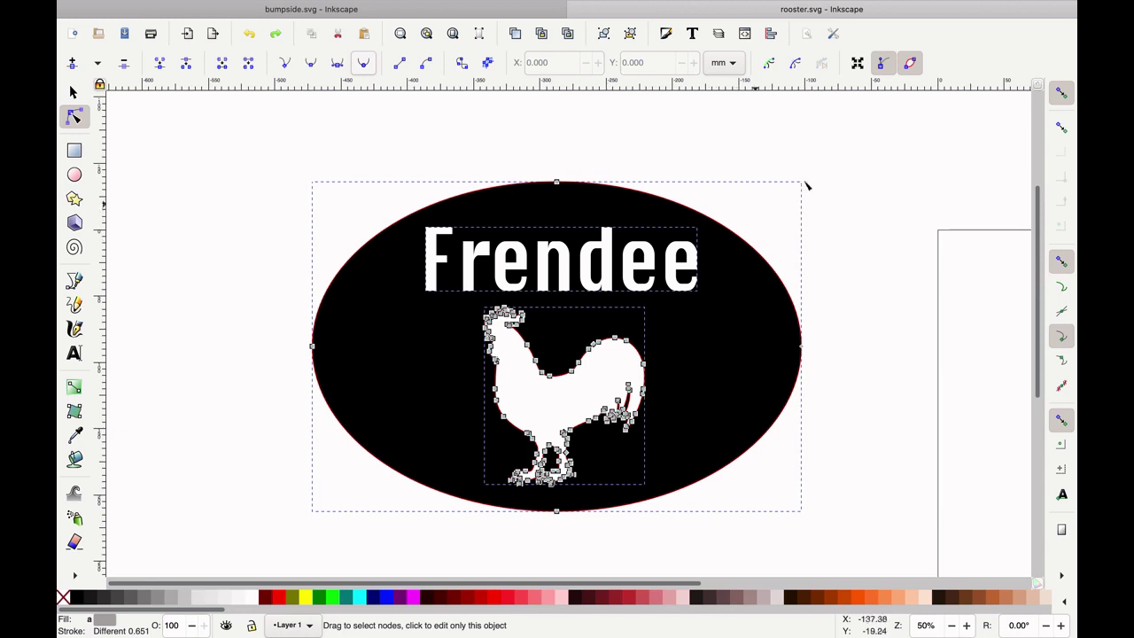
{"action": "left_click", "coordinate": [850, 178]}
{"action": "left_click", "coordinate": [732, 336]}
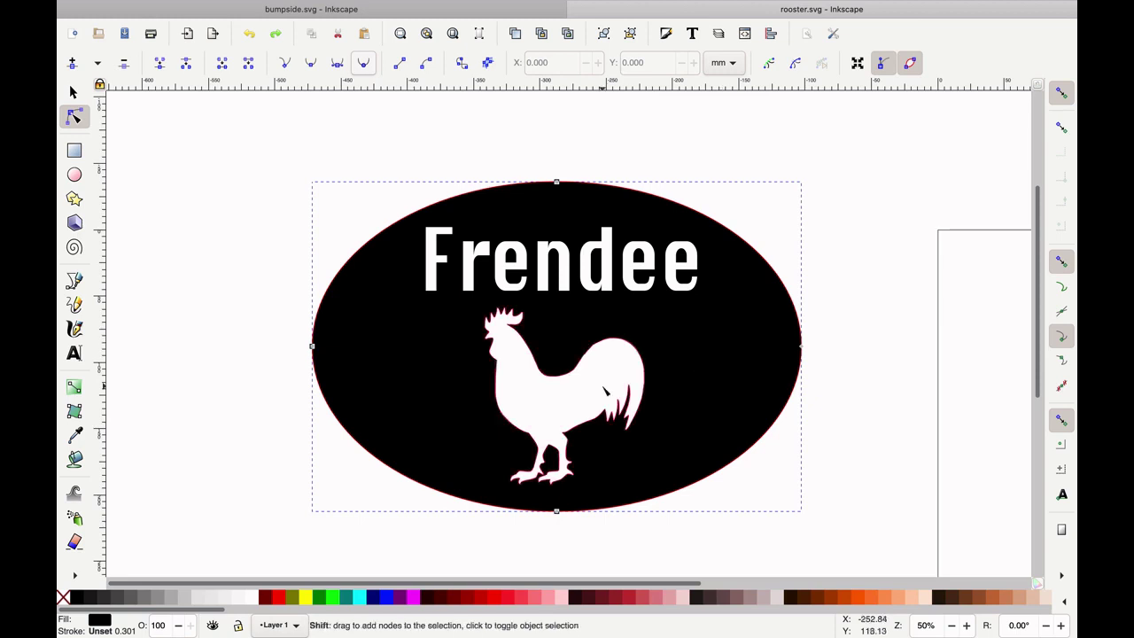
{"action": "left_click", "coordinate": [605, 390], "text": "shift"}
{"action": "mouse_move", "coordinate": [379, 7]}
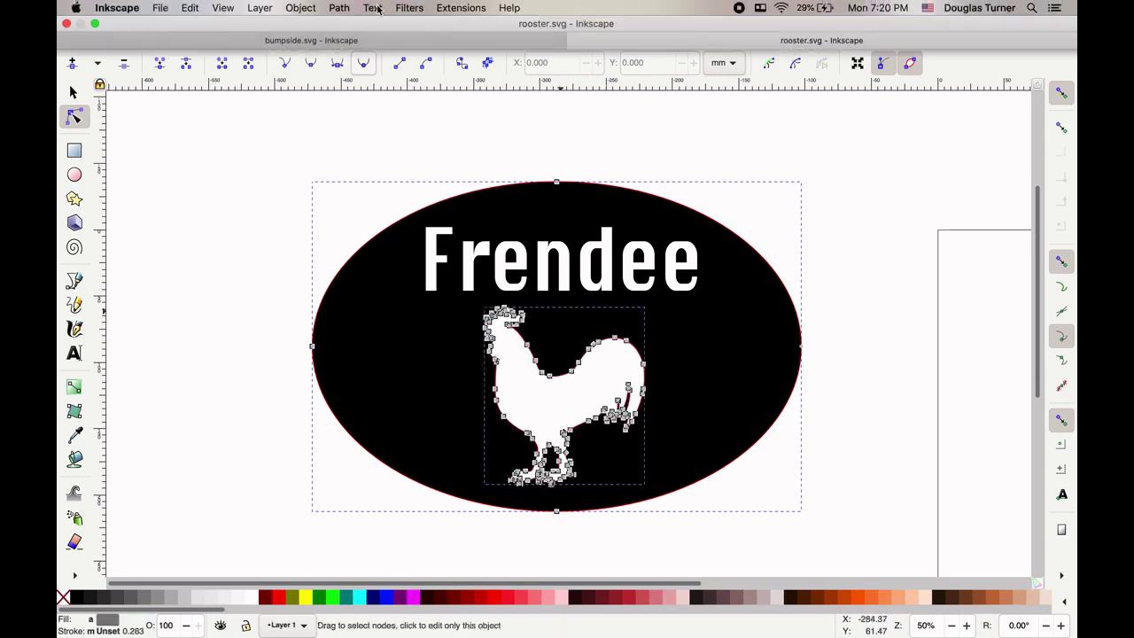
{"action": "left_click", "coordinate": [339, 8]}
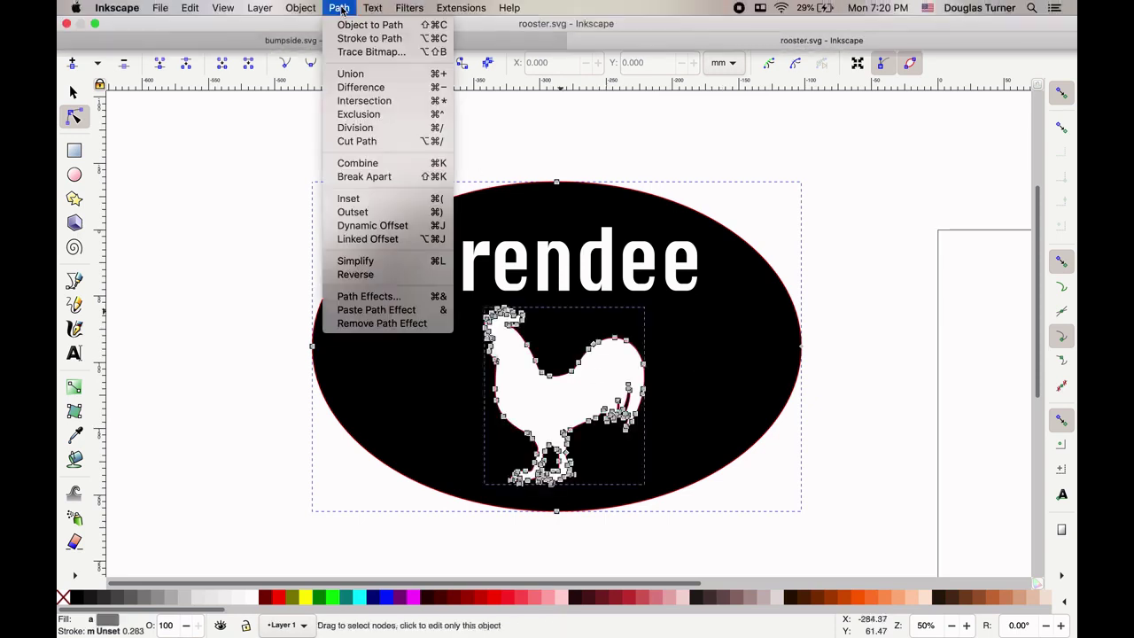
{"action": "left_click", "coordinate": [357, 88]}
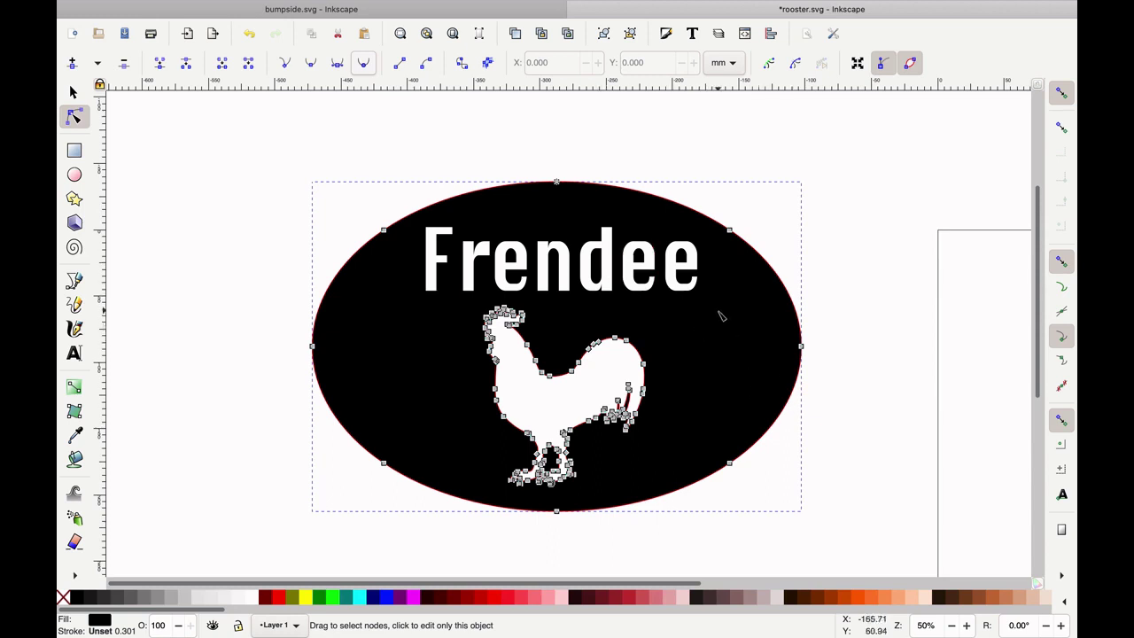
Step: Cut the last "e" of "Frendee" out of the ellipse with a path Difference
{"action": "key", "text": "shift"}
{"action": "left_click_drag", "start_coordinate": [674, 264], "coordinate": [660, 236]}
{"action": "left_click", "coordinate": [678, 257]}
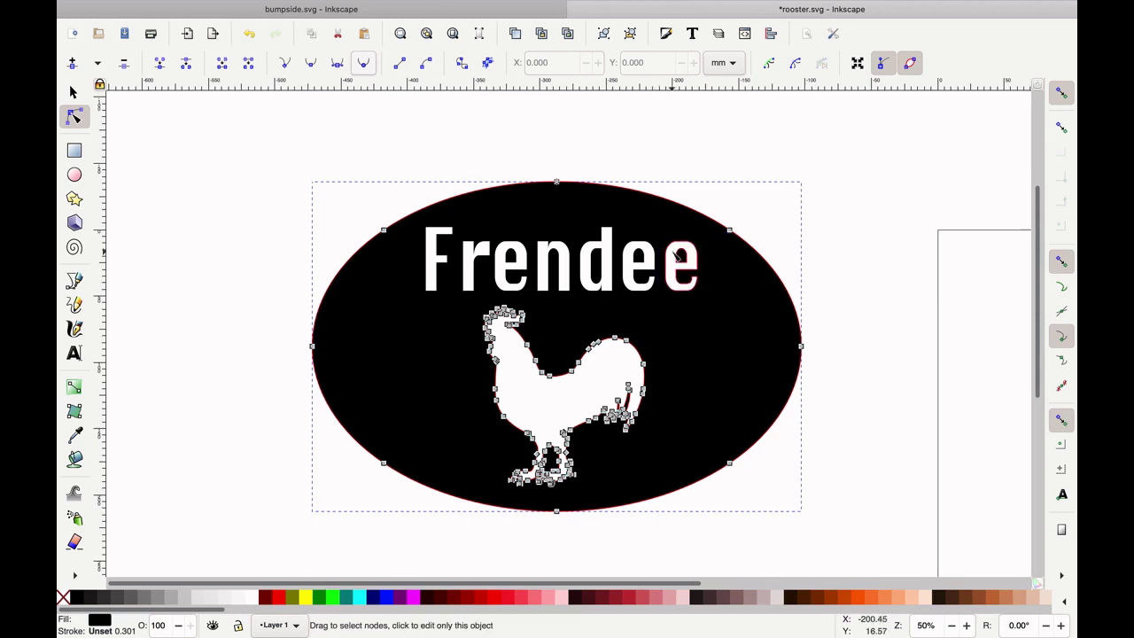
{"action": "left_click", "coordinate": [727, 326], "text": "shift"}
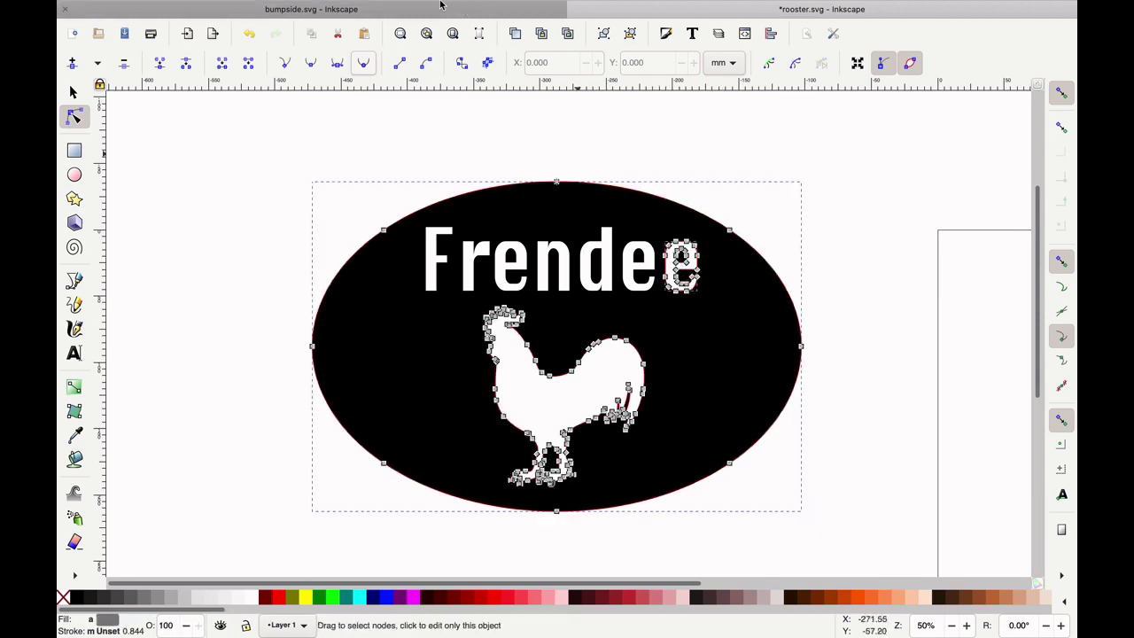
{"action": "mouse_move", "coordinate": [391, 9]}
{"action": "left_click", "coordinate": [339, 8]}
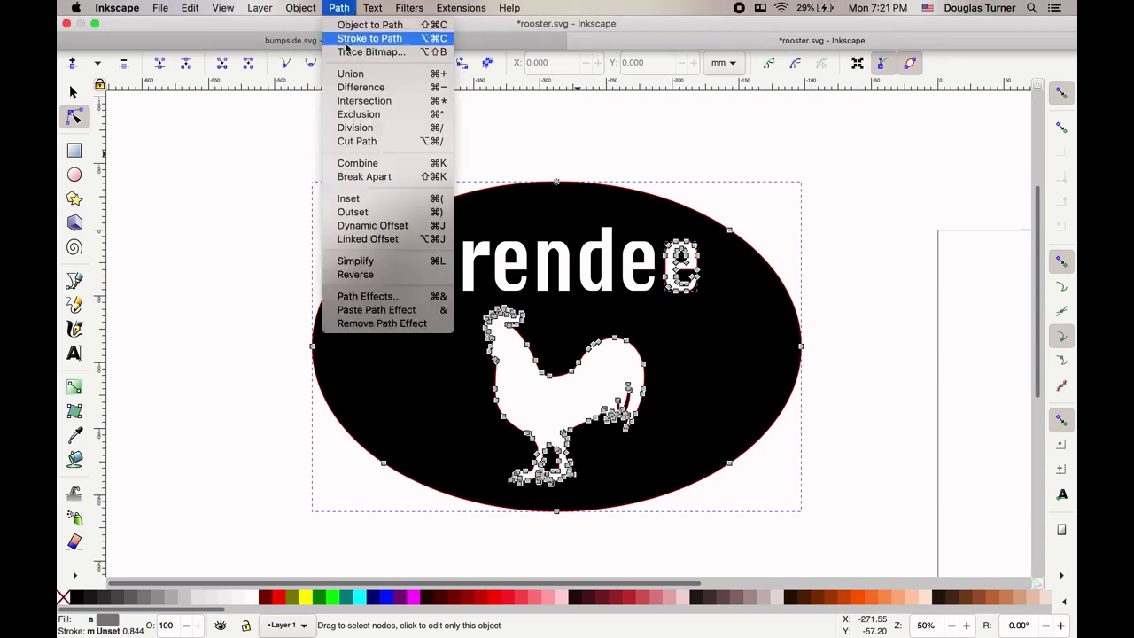
{"action": "left_click", "coordinate": [361, 87]}
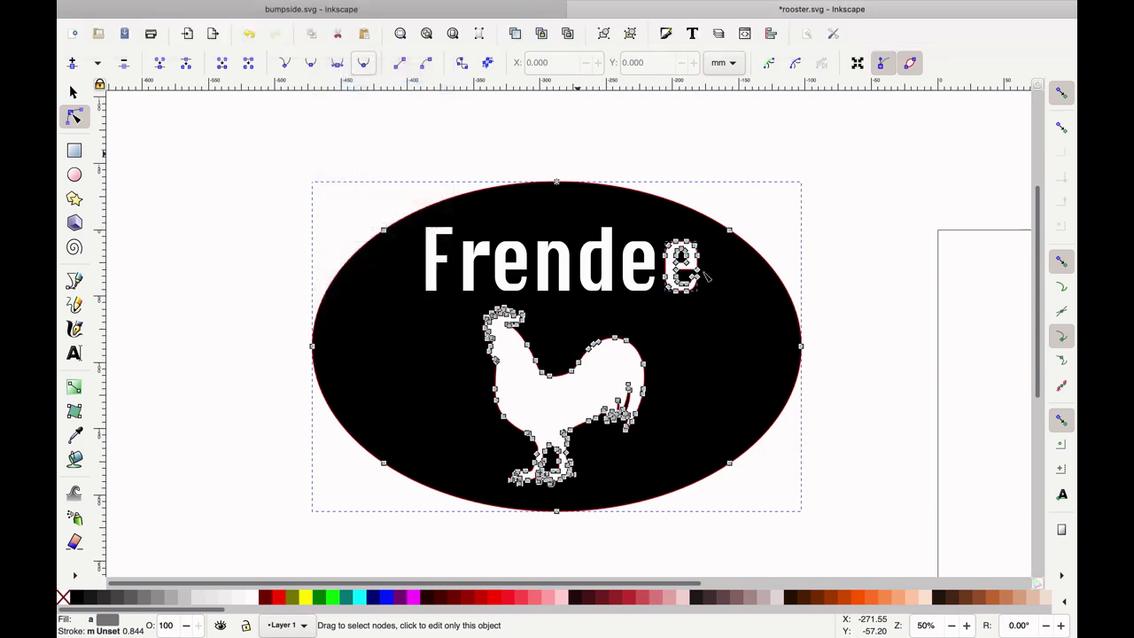
Step: Try to subtract the whole group of remaining "Frendee" letters from the ellipse with a path Difference
{"action": "key", "text": "shift+alt+b"}
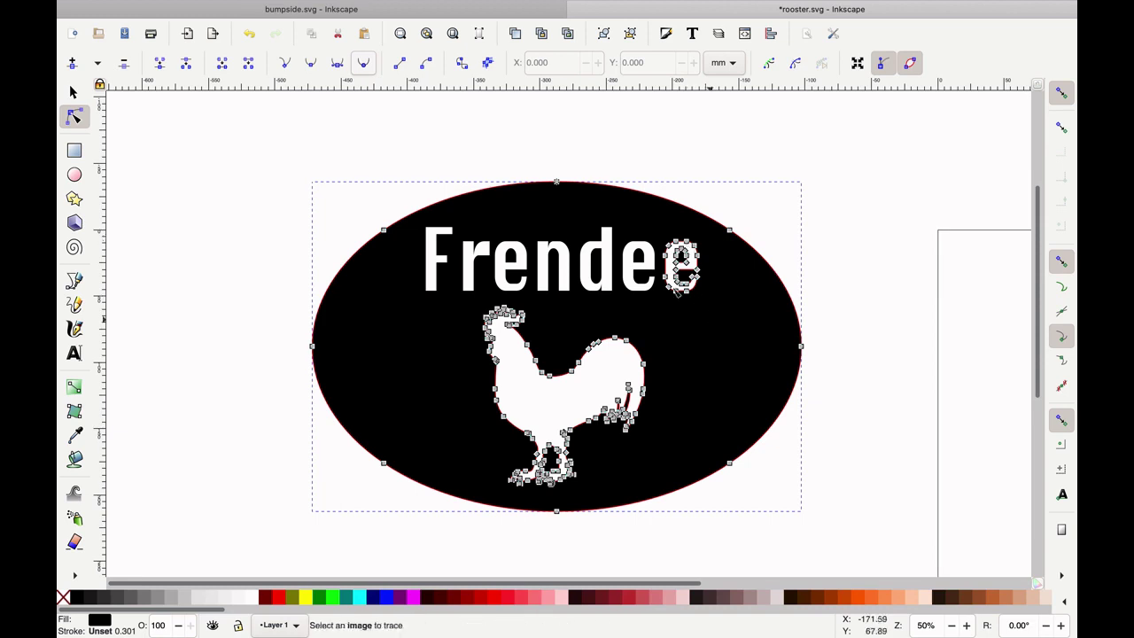
{"action": "key", "text": "Escape"}
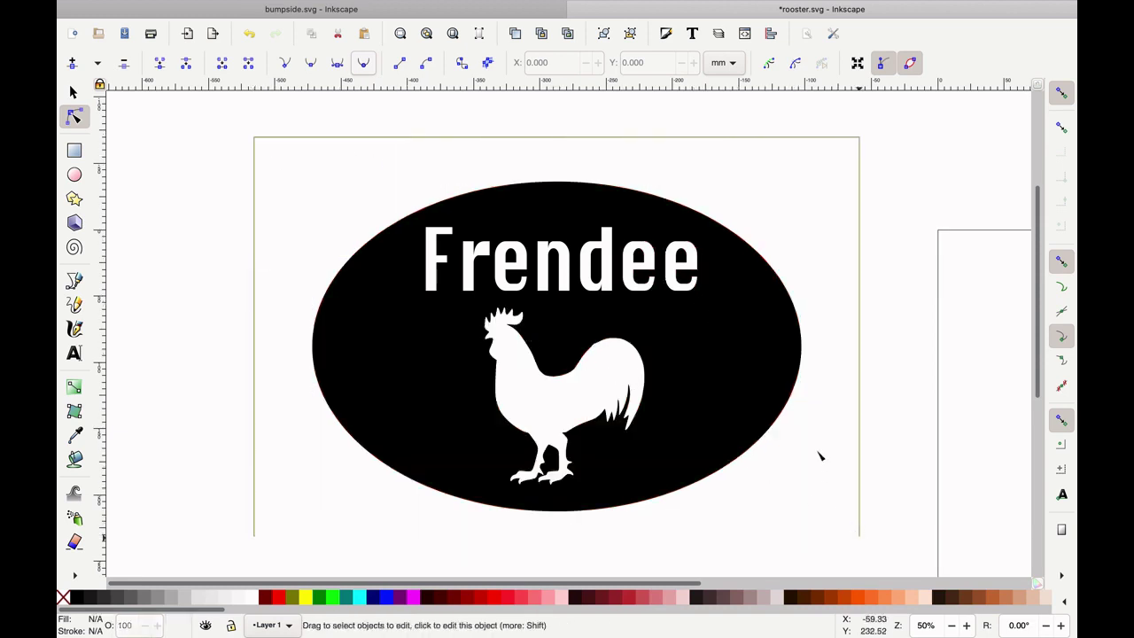
{"action": "left_click", "coordinate": [699, 296]}
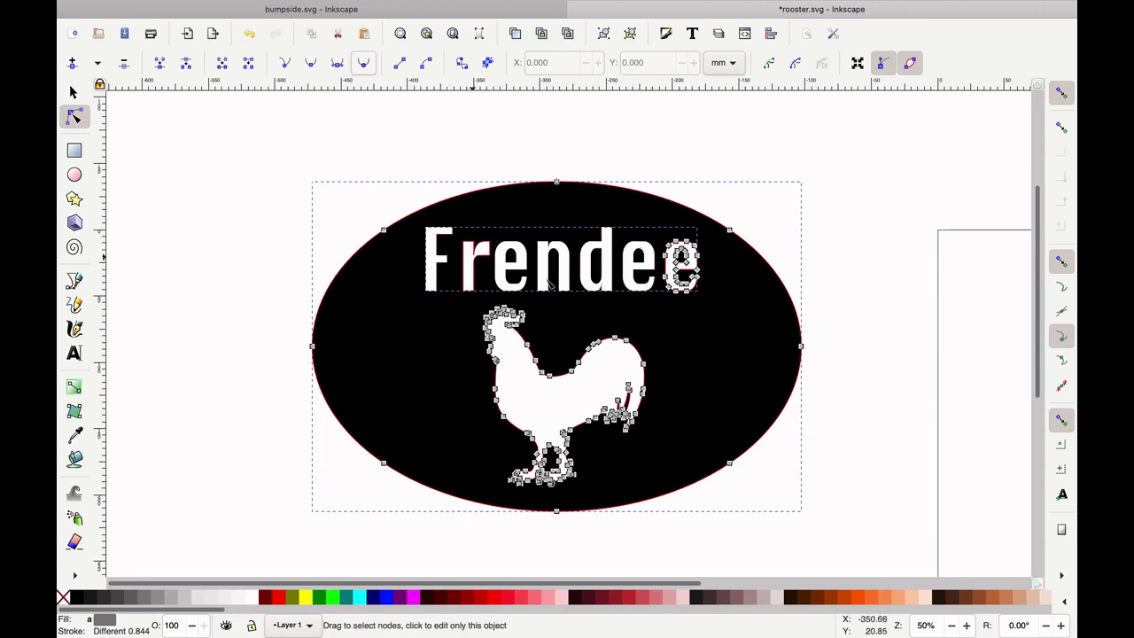
{"action": "mouse_move", "coordinate": [390, 4]}
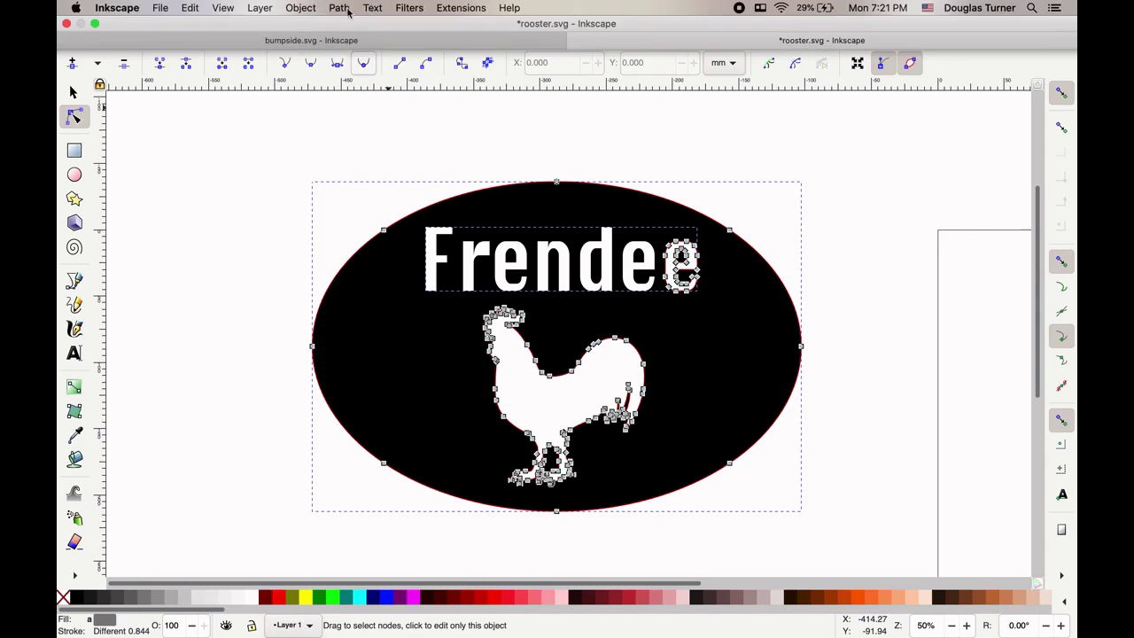
{"action": "left_click", "coordinate": [341, 8]}
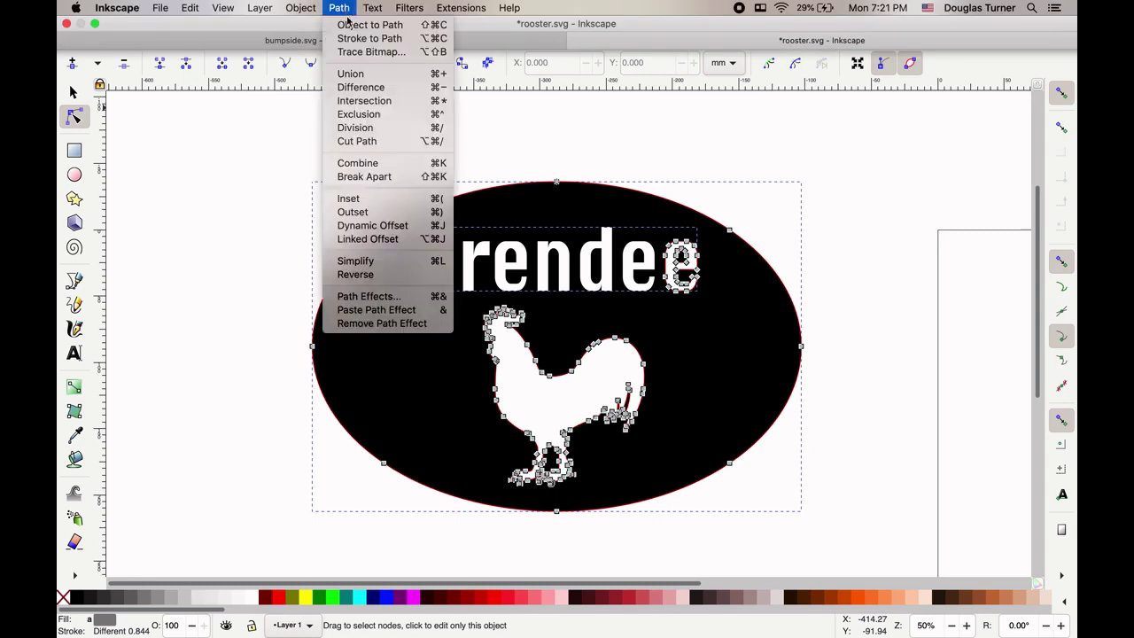
{"action": "left_click", "coordinate": [368, 88]}
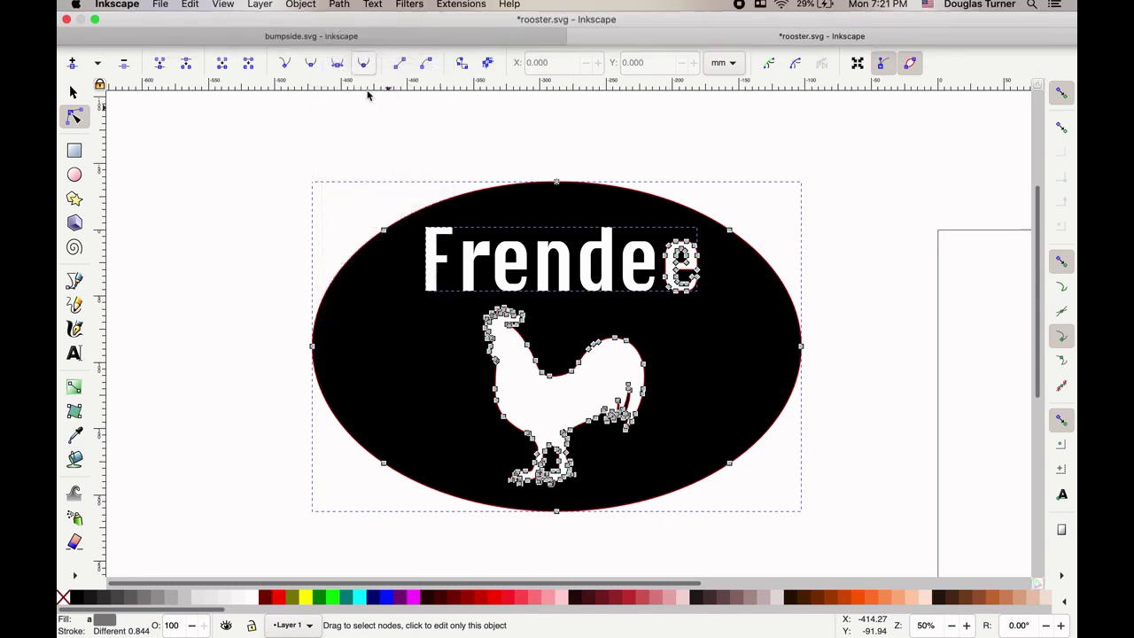
Step: Cut the "e" that follows the "d" in "Frendee" out of the ellipse with a path Difference
{"action": "left_click", "coordinate": [684, 316], "text": "shift"}
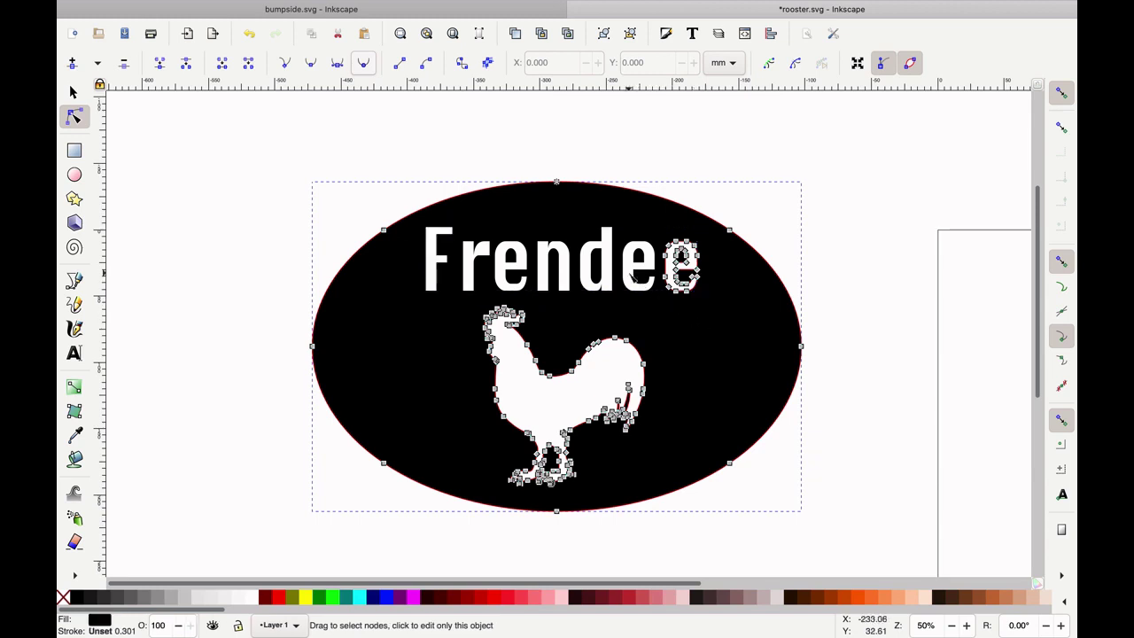
{"action": "left_click", "coordinate": [633, 278], "text": "shift"}
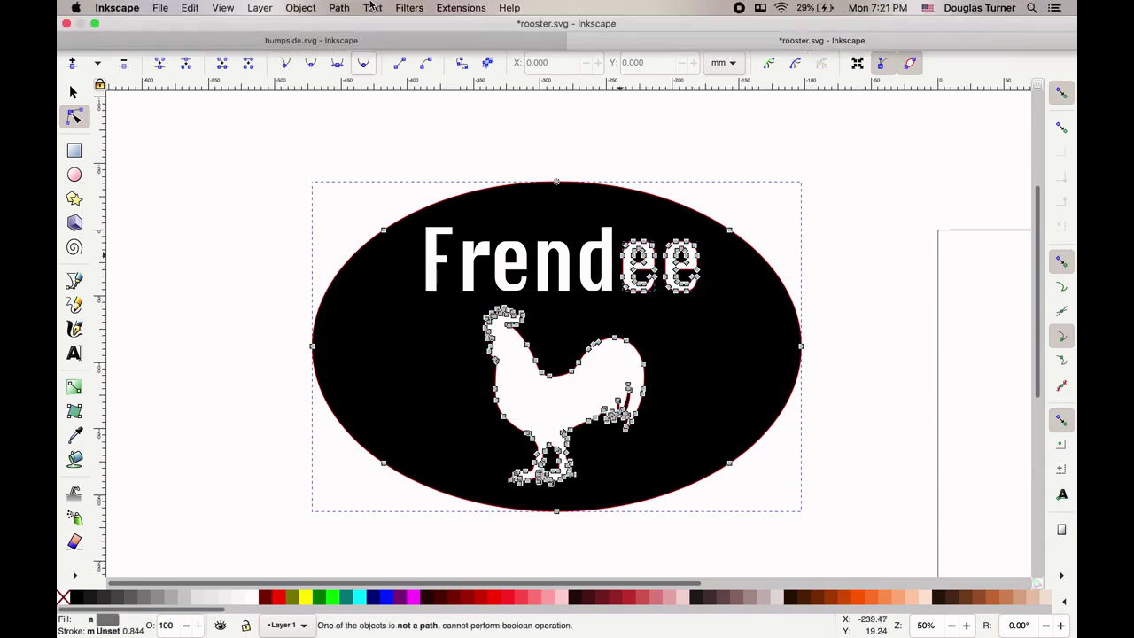
{"action": "left_click", "coordinate": [339, 8]}
{"action": "left_click", "coordinate": [354, 87]}
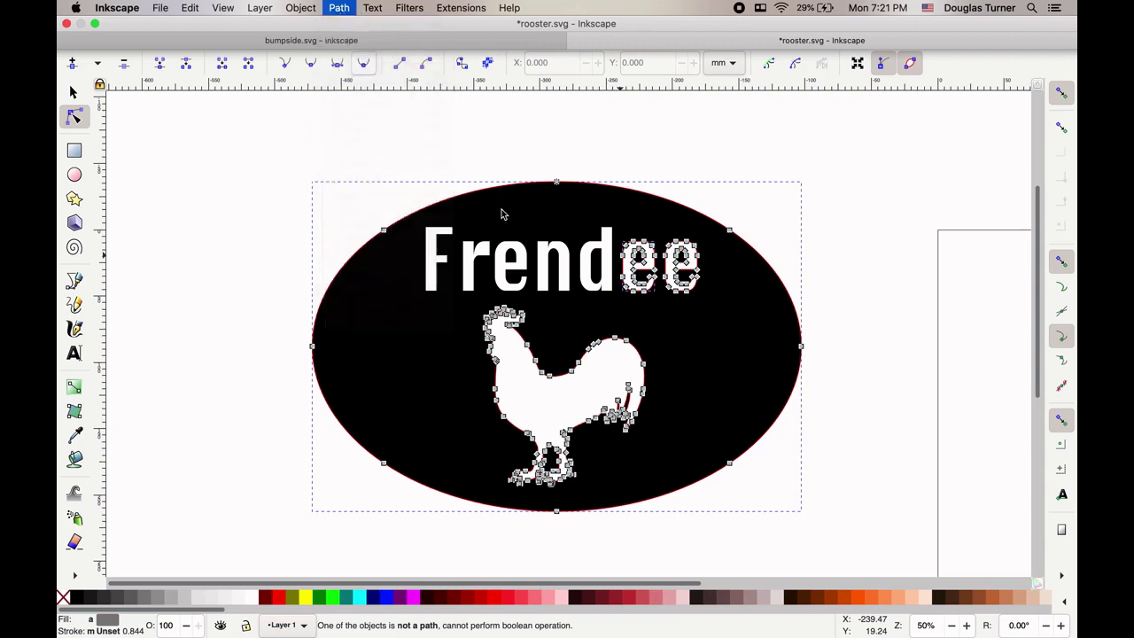
Step: Cut the letter "d" of "Frendee" out of the ellipse with a path Difference
{"action": "left_click", "coordinate": [611, 282], "text": "shift"}
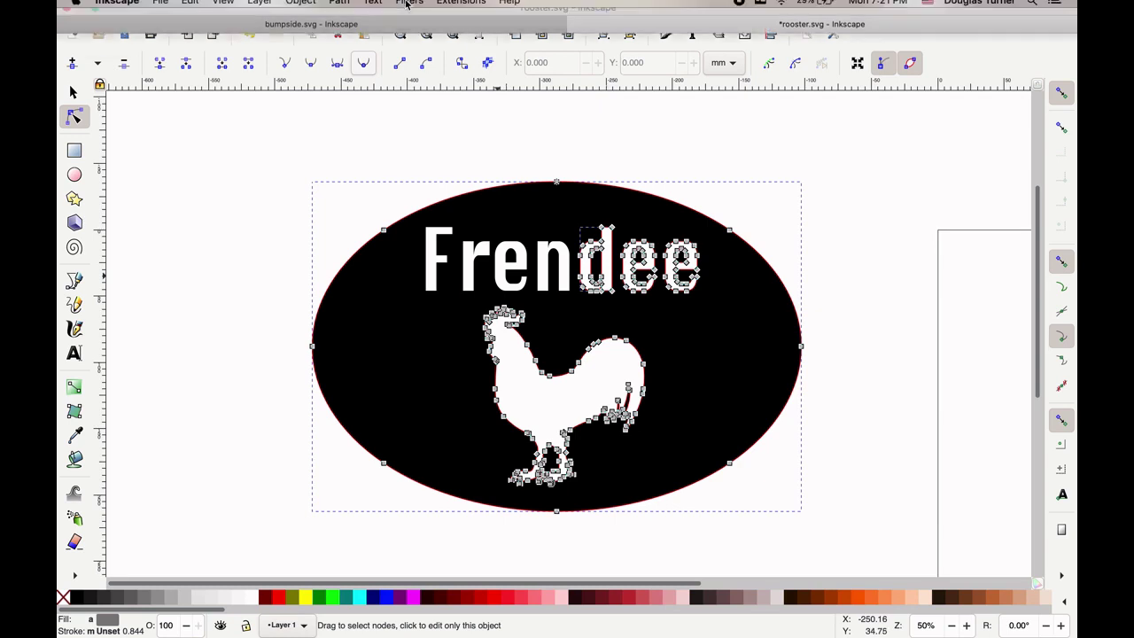
{"action": "left_click", "coordinate": [340, 8]}
{"action": "left_click", "coordinate": [360, 87]}
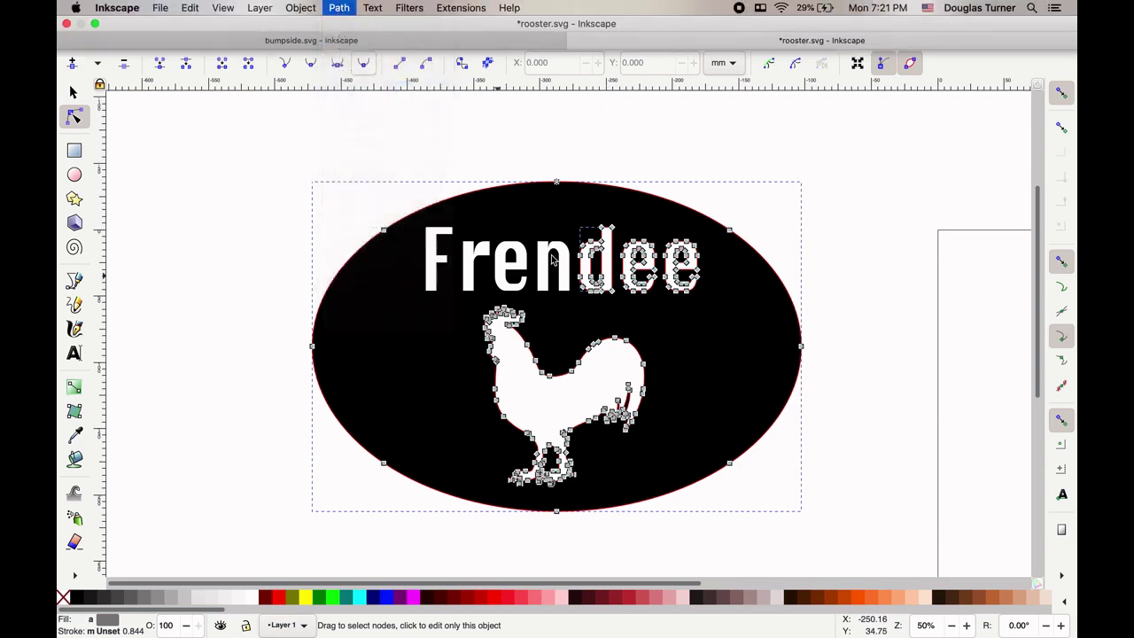
Step: Cut the letter "n" of "Frendee" out of the ellipse with a path Difference
{"action": "left_click", "coordinate": [567, 275], "text": "shift"}
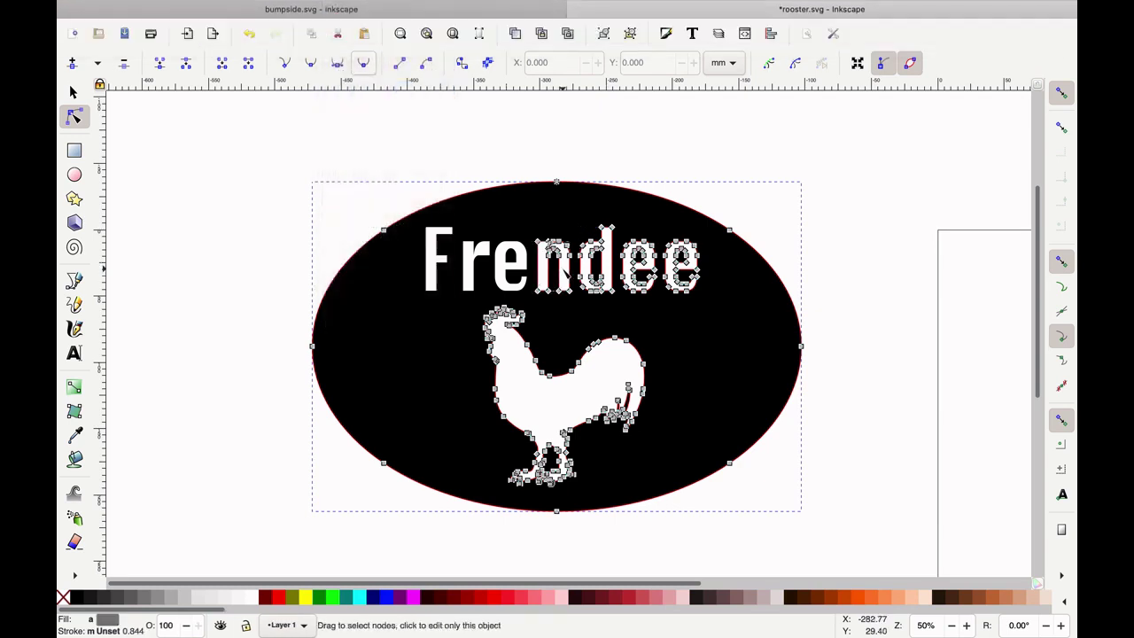
{"action": "mouse_move", "coordinate": [422, 5]}
{"action": "left_click", "coordinate": [338, 7]}
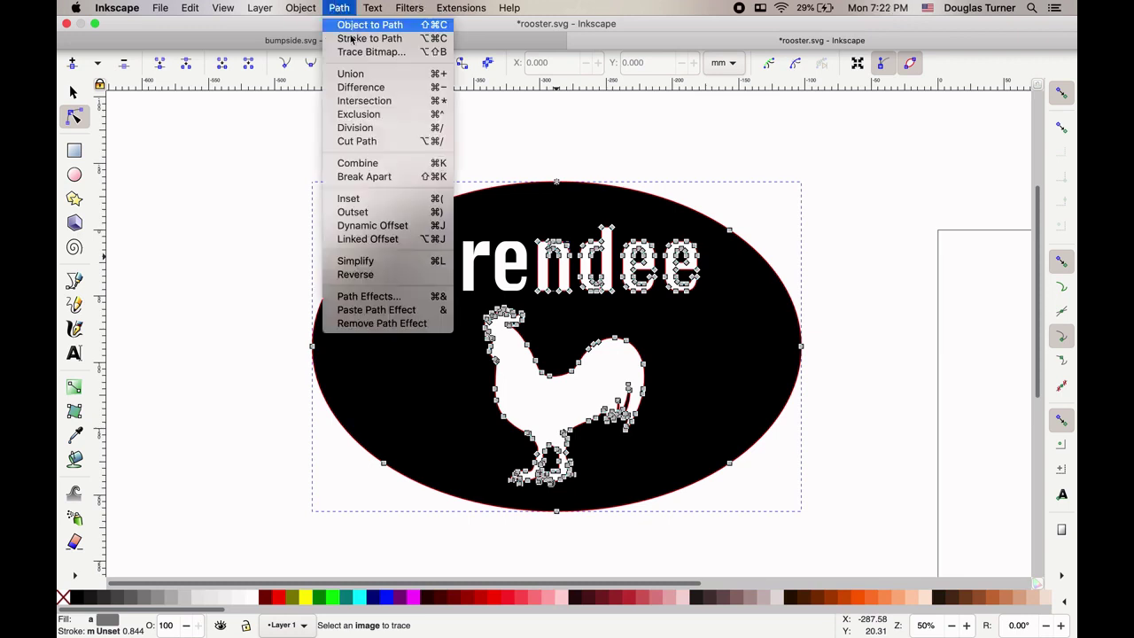
{"action": "left_click", "coordinate": [361, 85]}
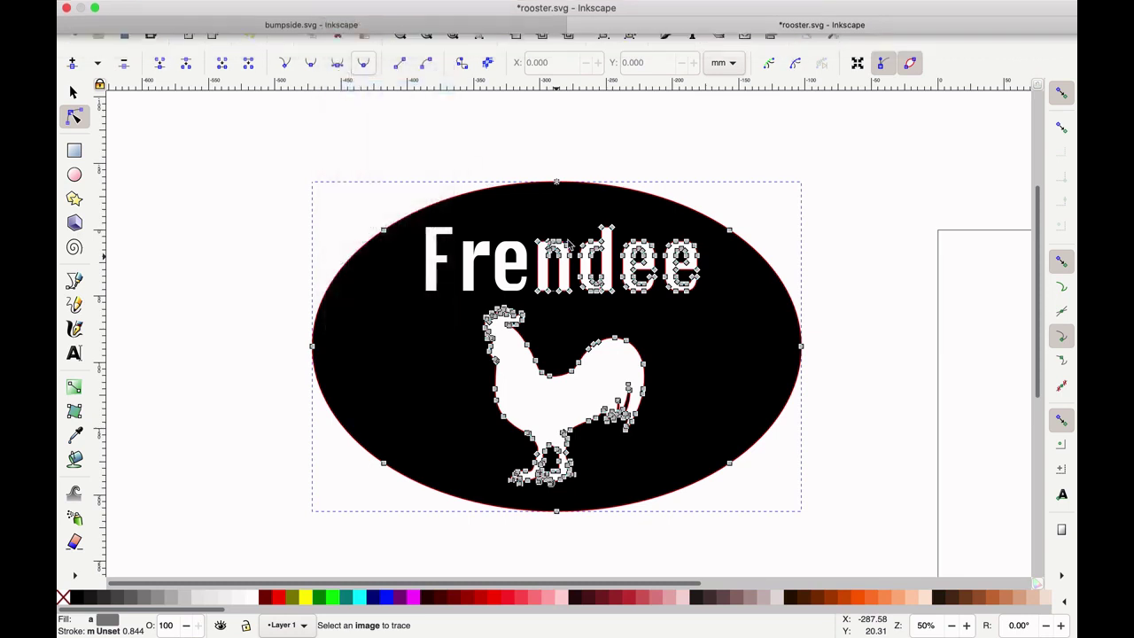
Step: Cut the first "e" of "Frendee" out of the ellipse with a path Difference
{"action": "left_click", "coordinate": [511, 259]}
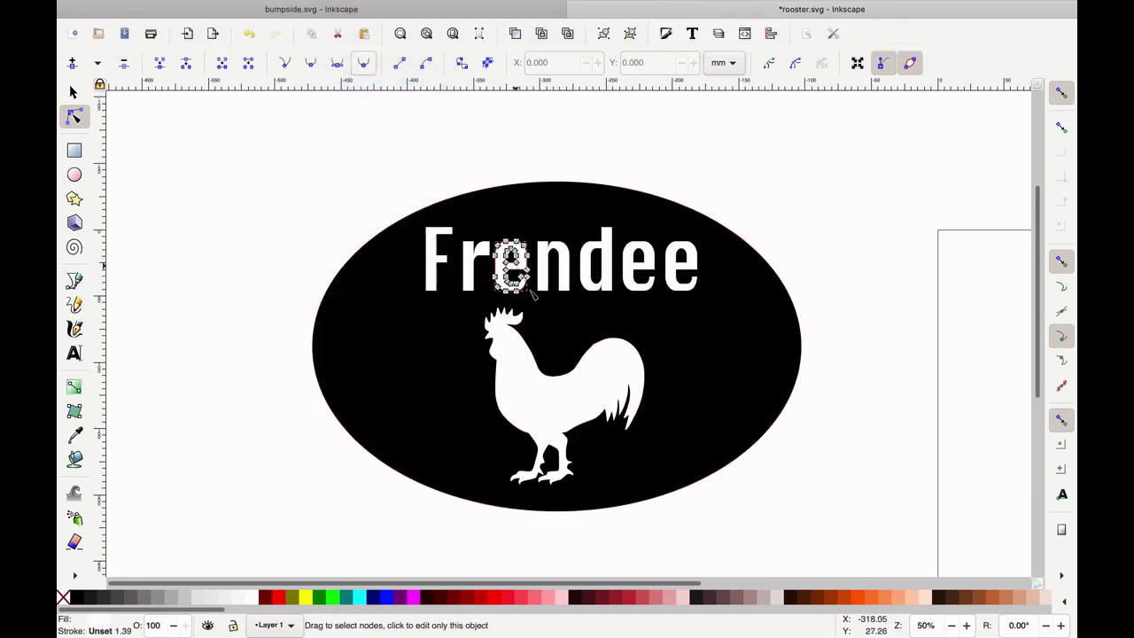
{"action": "left_click", "coordinate": [664, 325]}
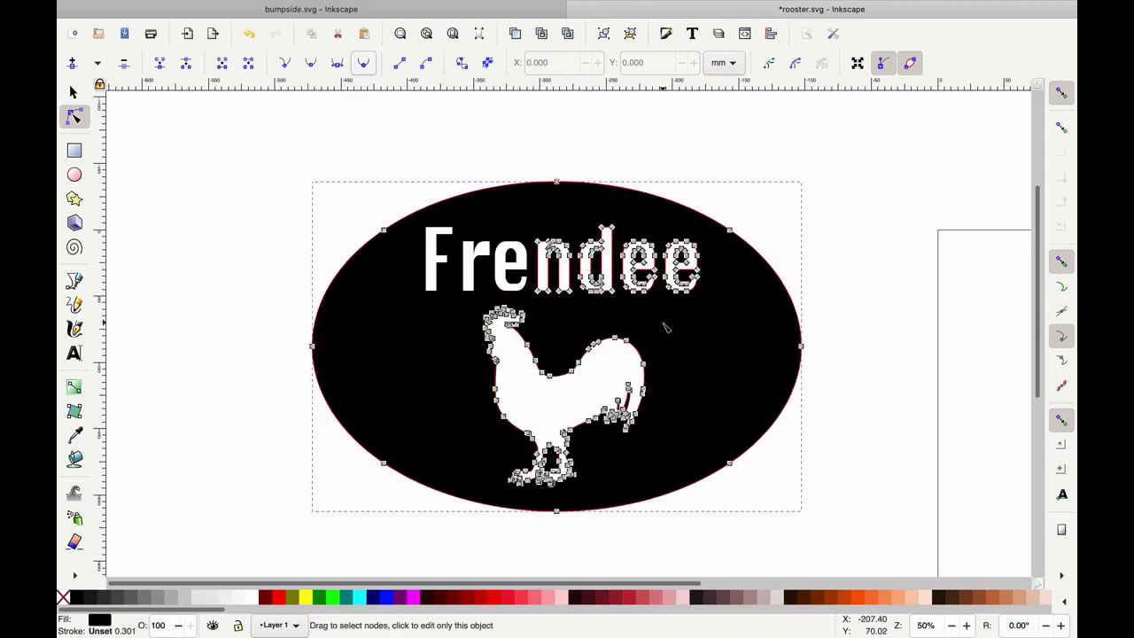
{"action": "left_click", "coordinate": [514, 266], "text": "shift"}
{"action": "key", "text": "shift+ctrl+c"}
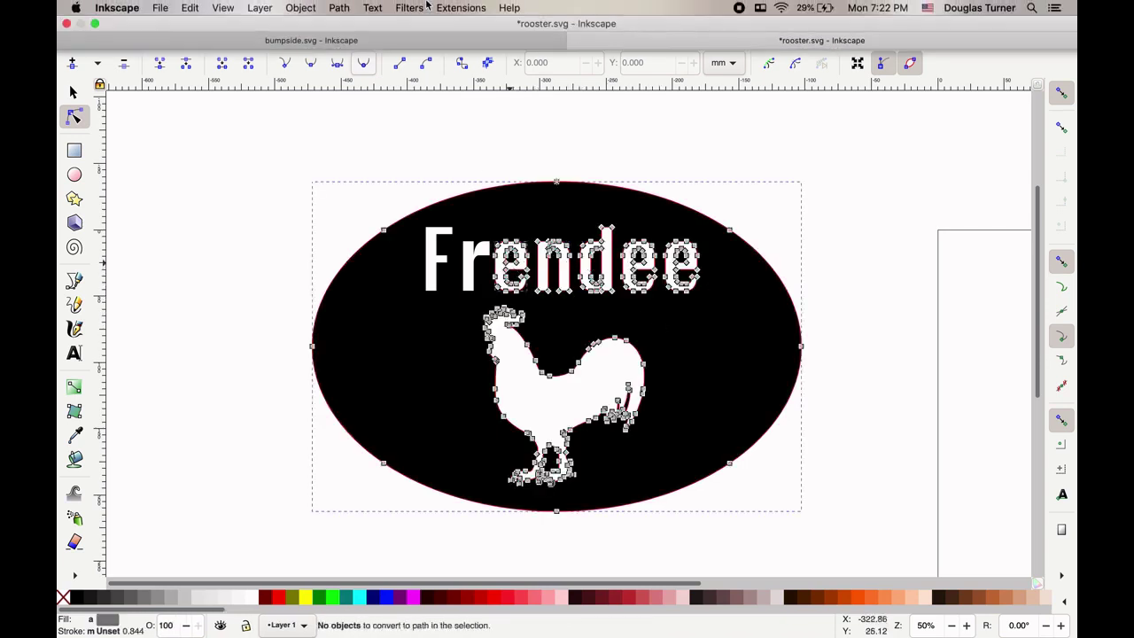
{"action": "left_click", "coordinate": [341, 8]}
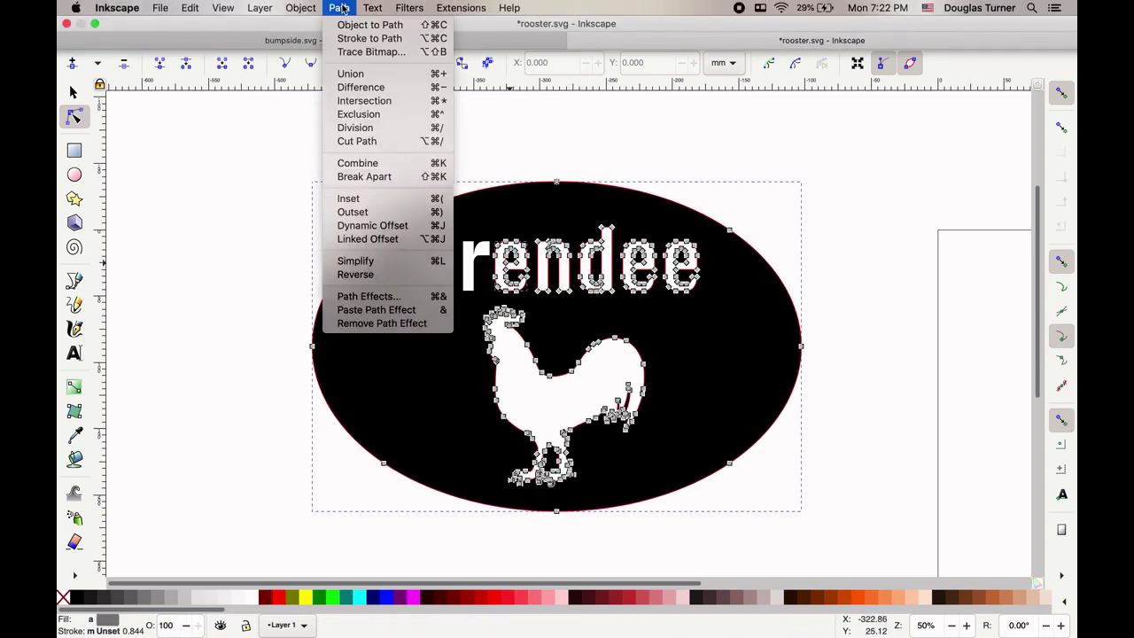
{"action": "left_click", "coordinate": [359, 86]}
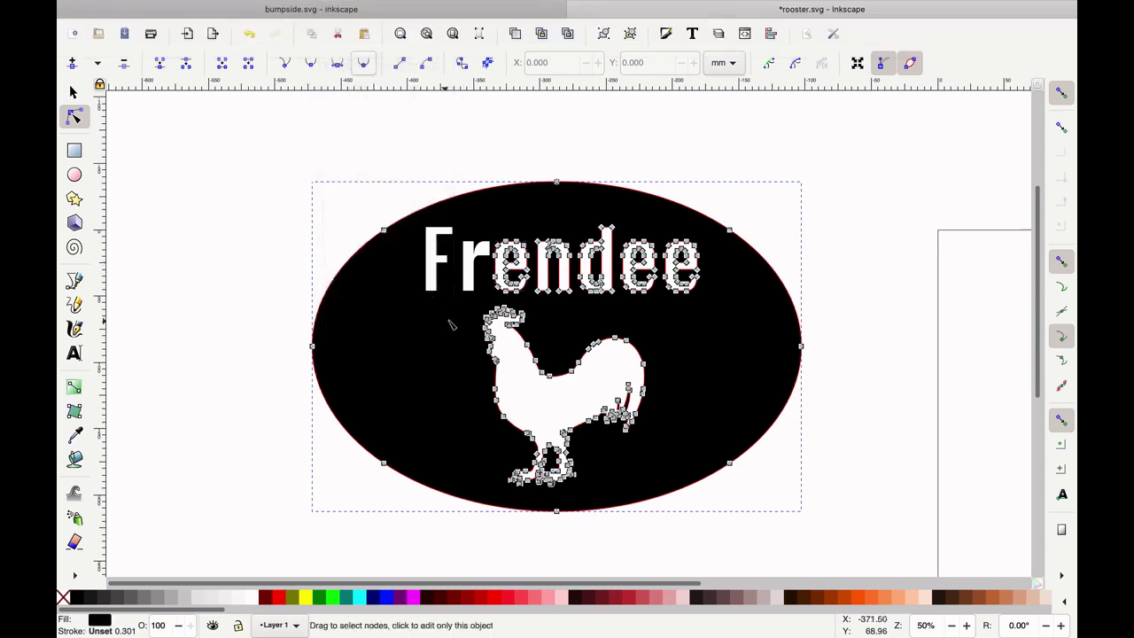
Step: Cut the letter "r" of "Frendee" out of the ellipse with a path Difference
{"action": "left_click", "coordinate": [472, 282], "text": "shift"}
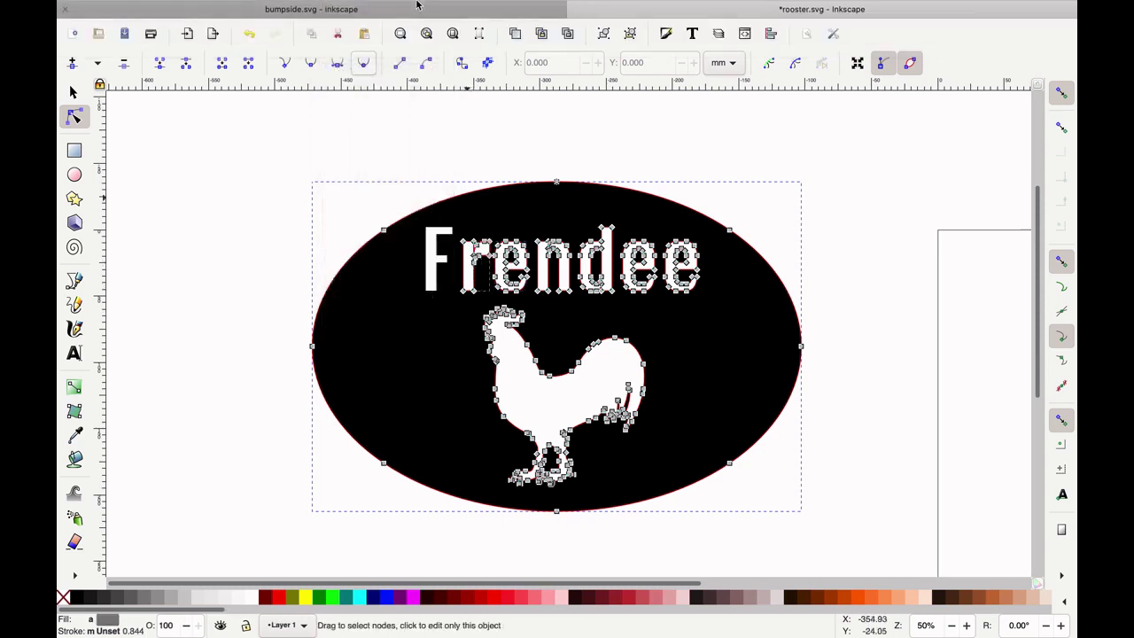
{"action": "mouse_move", "coordinate": [409, 8]}
{"action": "left_click", "coordinate": [346, 8]}
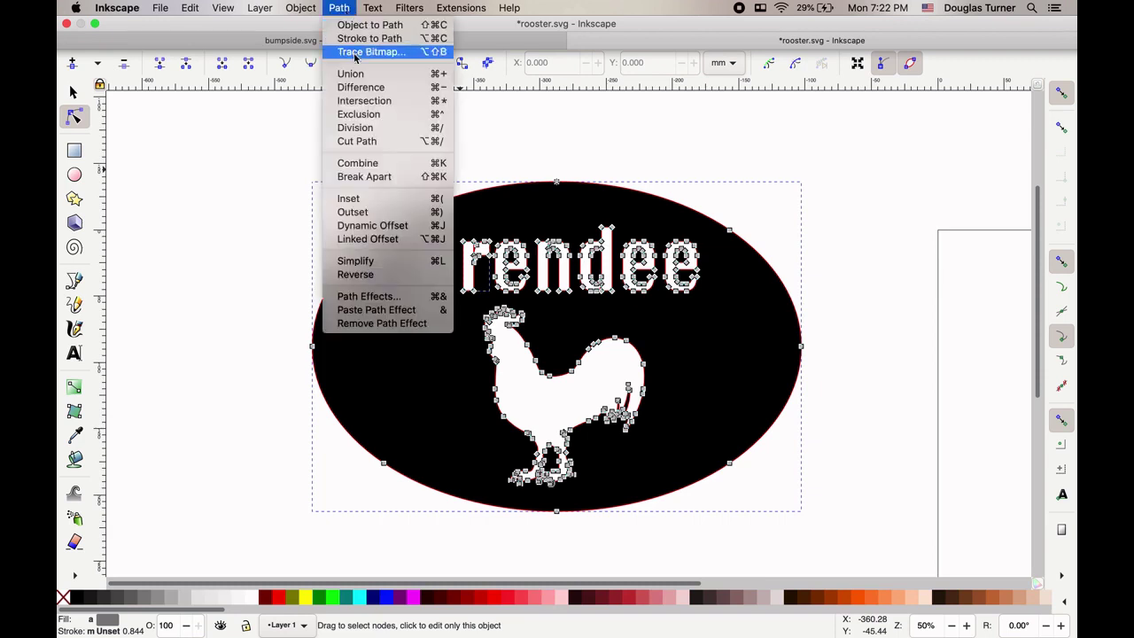
{"action": "left_click", "coordinate": [353, 83]}
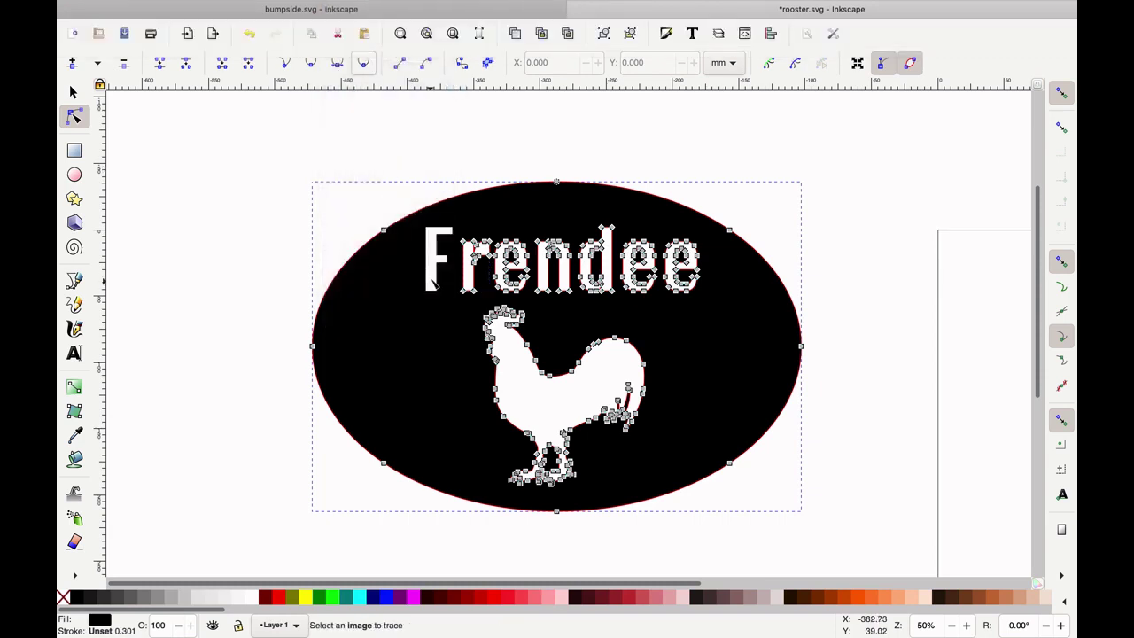
Step: Cut the "F" of "Frendee" out of the ellipse with a path Difference and check the nodes of the resulting single path
{"action": "mouse_move", "coordinate": [441, 3]}
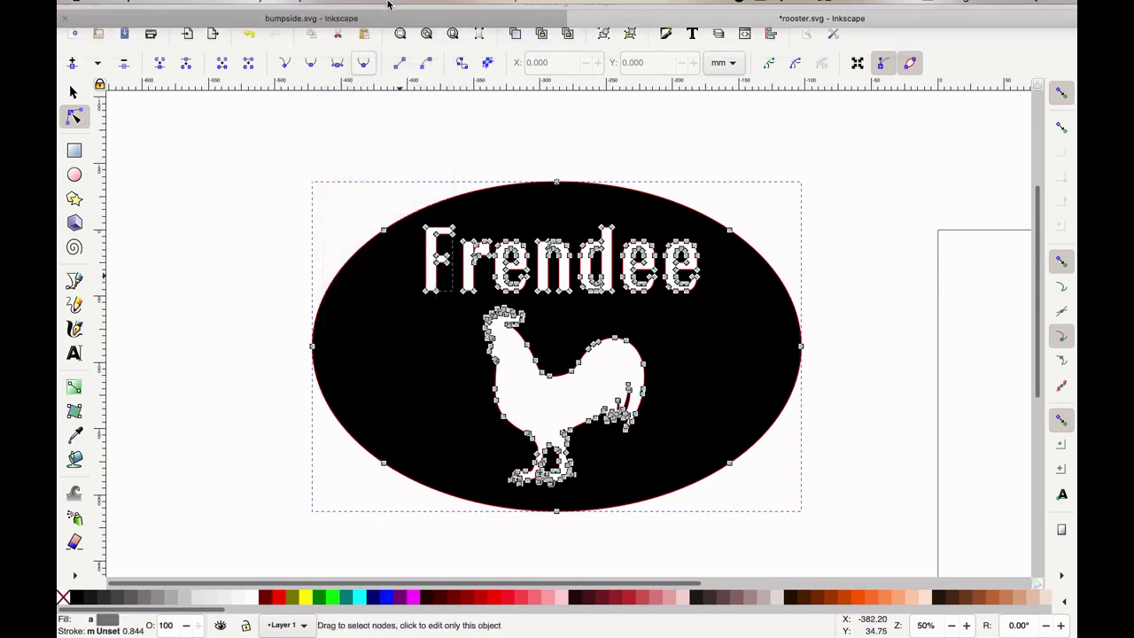
{"action": "left_click", "coordinate": [343, 10]}
{"action": "left_click", "coordinate": [361, 87]}
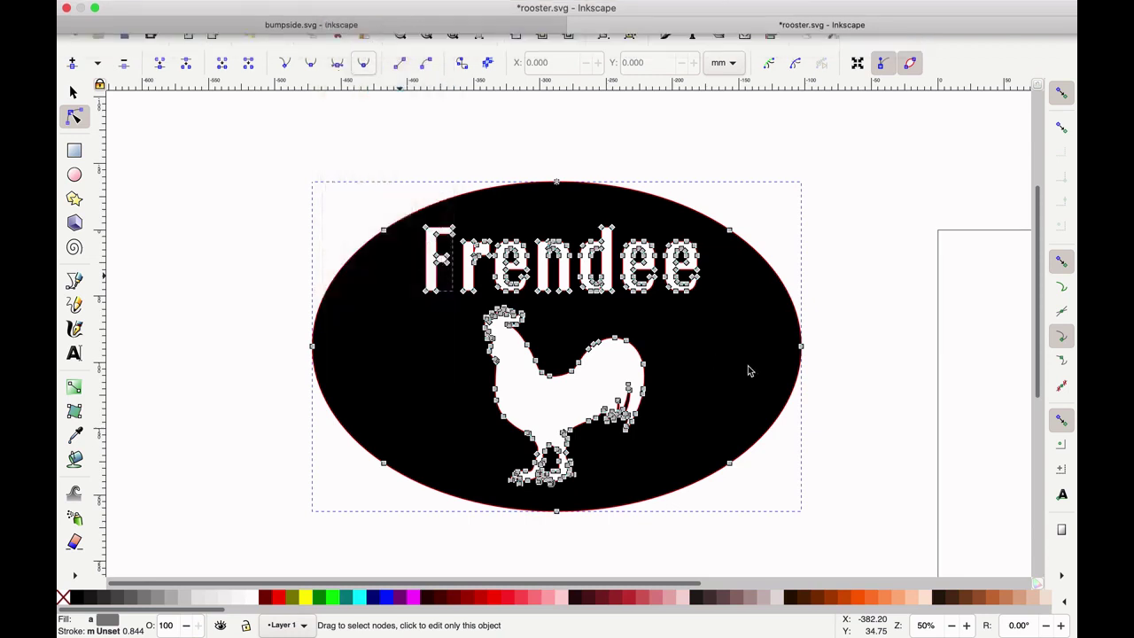
{"action": "left_click", "coordinate": [753, 149]}
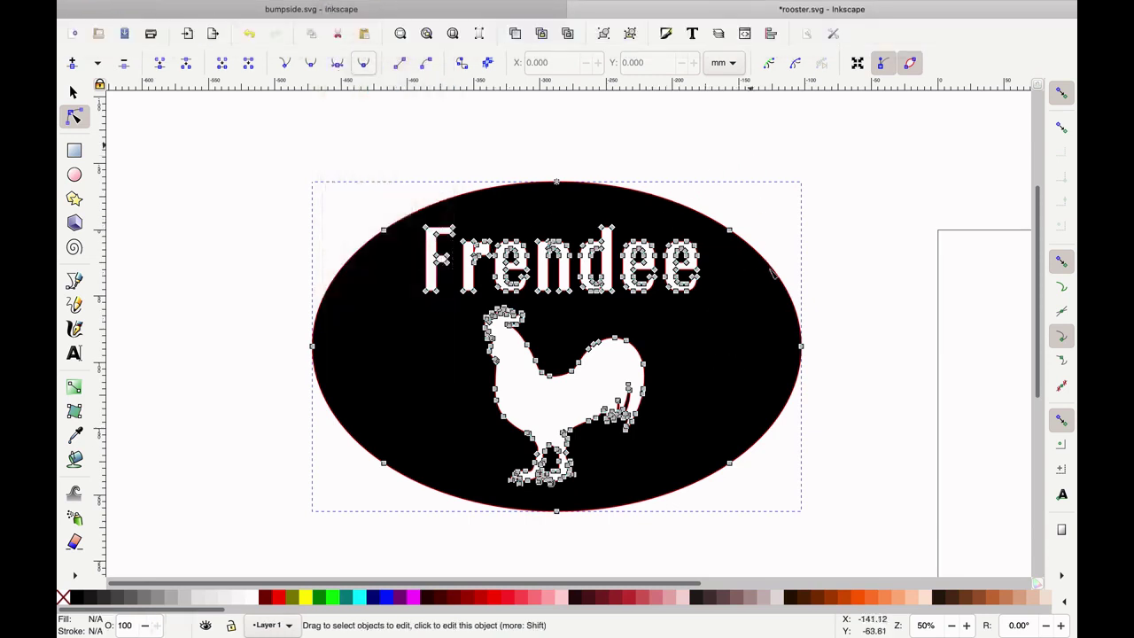
{"action": "left_click", "coordinate": [723, 336]}
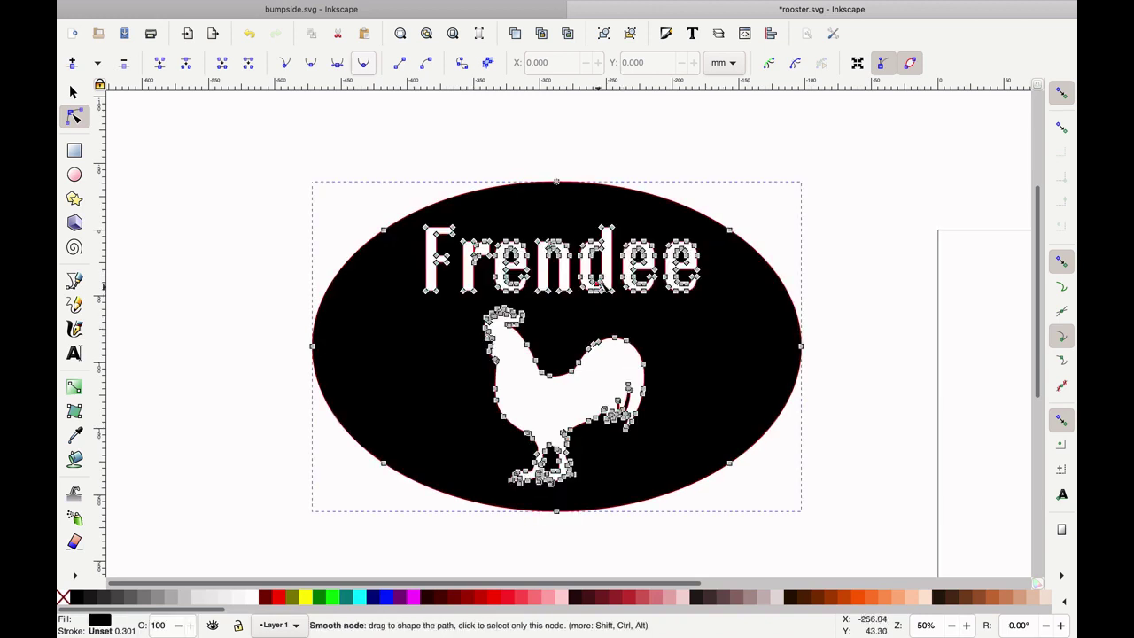
{"action": "left_click", "coordinate": [808, 270]}
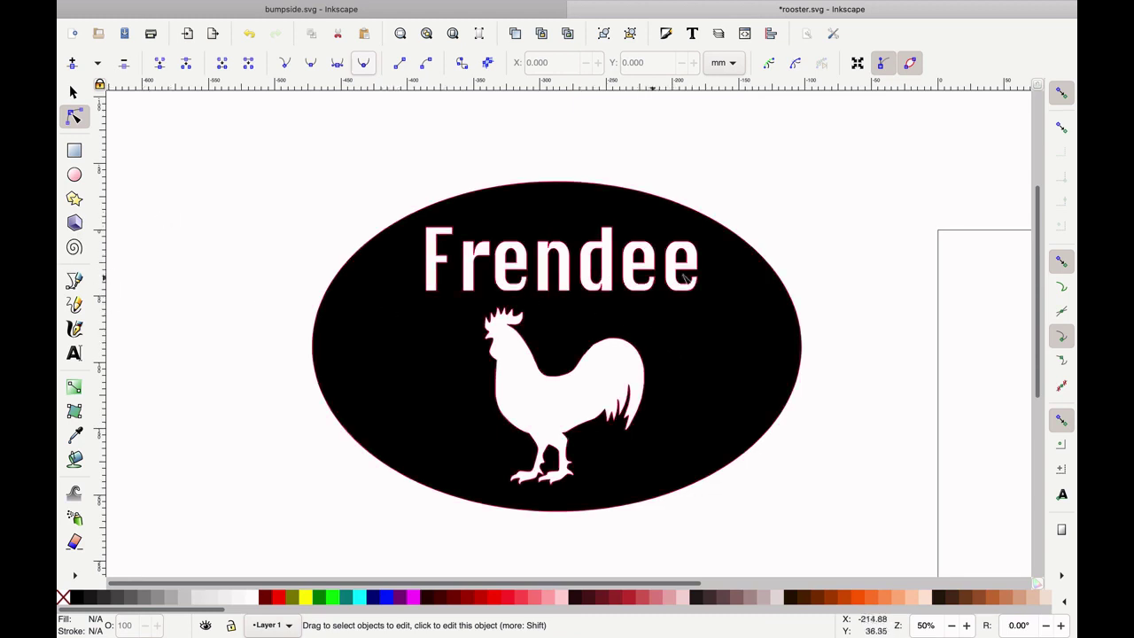
Step: Draw a narrow upright rectangle about 15 × 52 mm in the blank area beside the ellipse and fill it black
{"action": "left_click", "coordinate": [75, 151]}
{"action": "left_click_drag", "start_coordinate": [257, 175], "coordinate": [271, 243]}
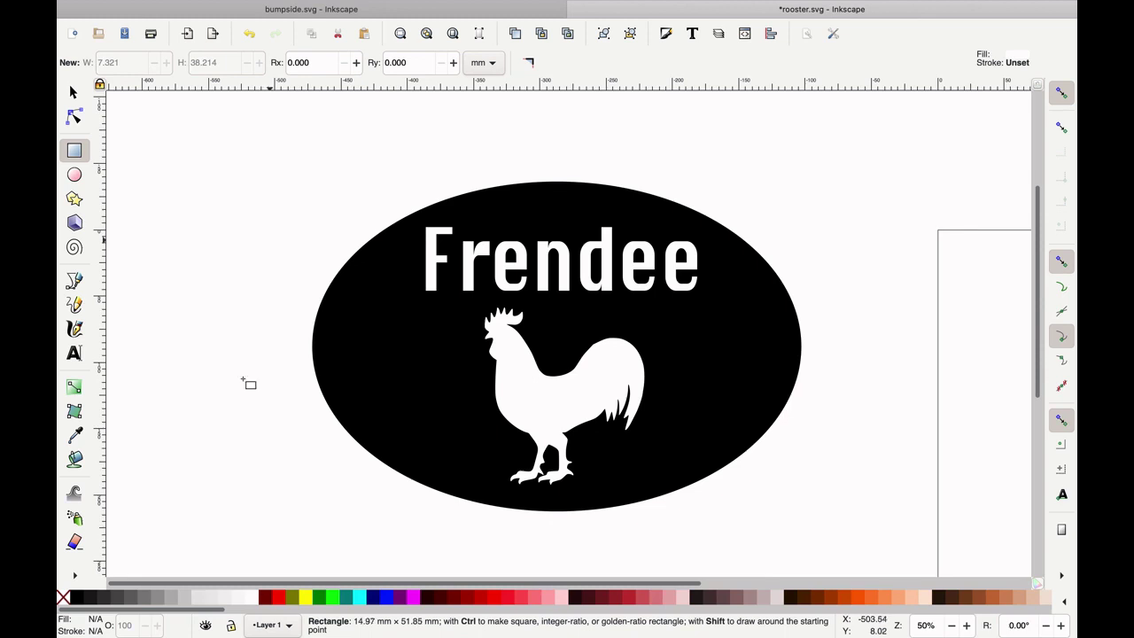
{"action": "left_click_drag", "start_coordinate": [249, 384], "coordinate": [249, 384]}
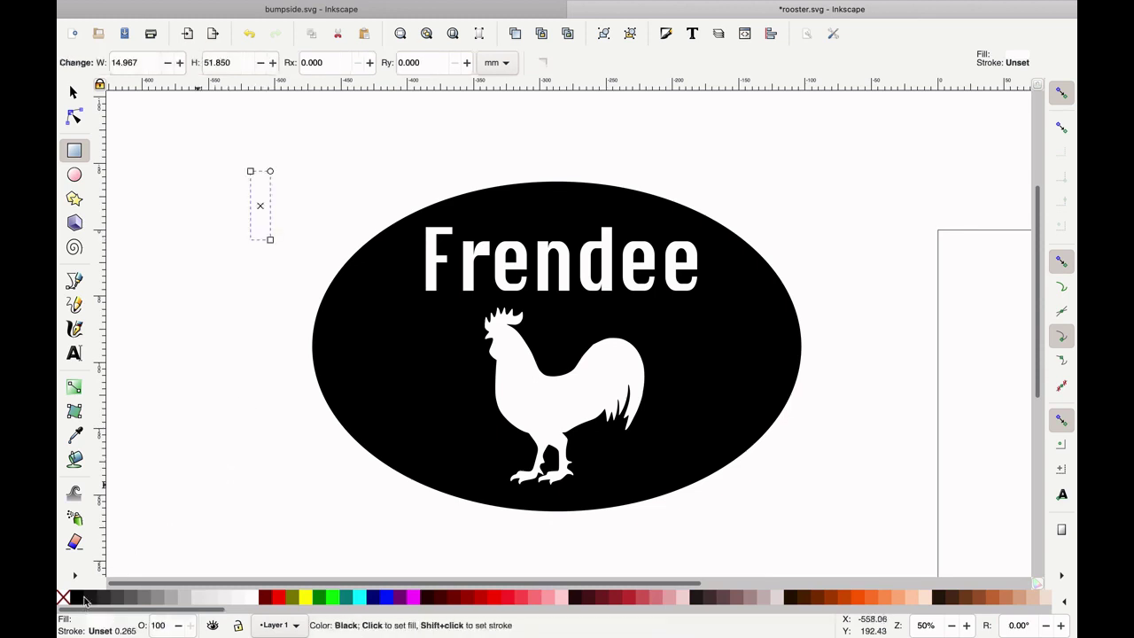
{"action": "left_click", "coordinate": [84, 601]}
Step: Move the black rectangle onto the first "e" of "Frendee" and shrink it to about 4.5 × 16.8 mm inside the letter
{"action": "left_click", "coordinate": [72, 93]}
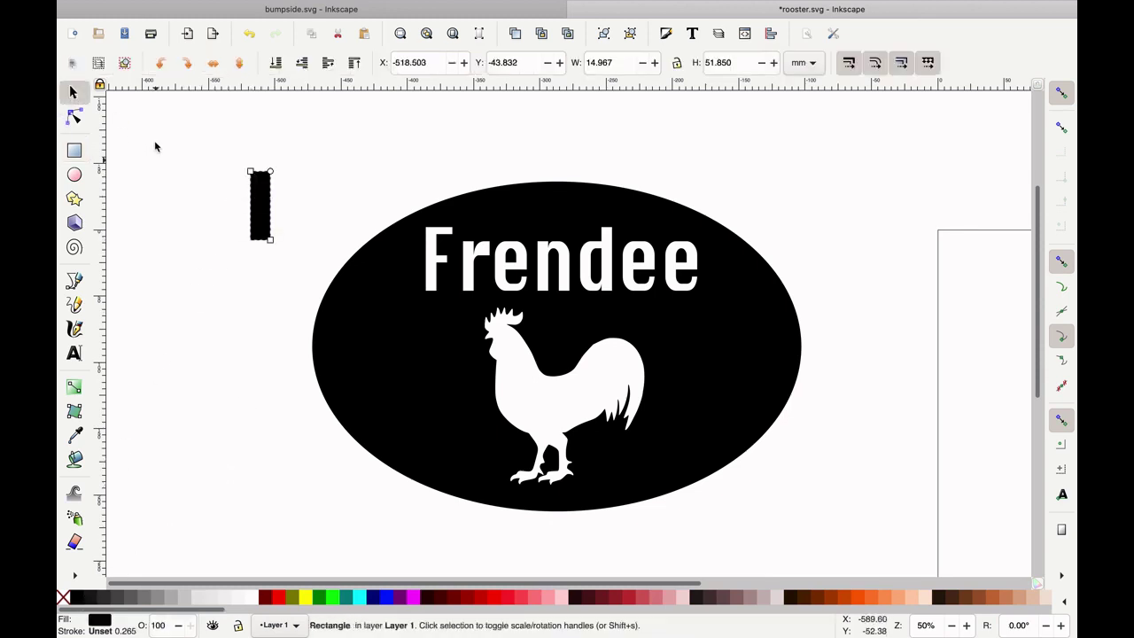
{"action": "left_click_drag", "start_coordinate": [264, 208], "coordinate": [606, 321]}
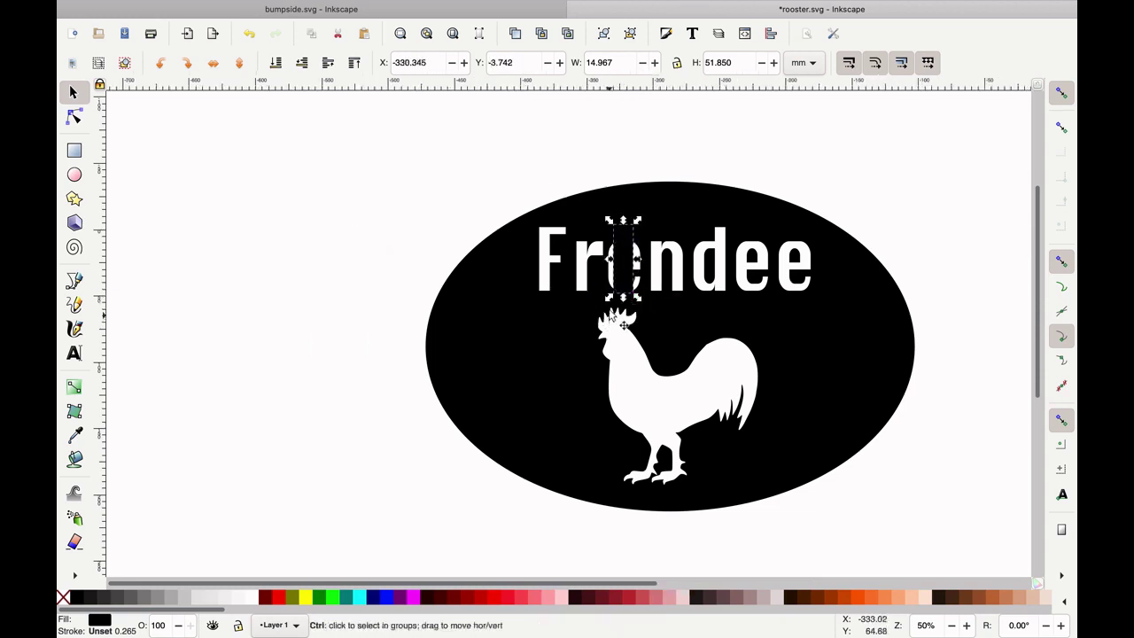
{"action": "scroll", "coordinate": [625, 302], "scroll_direction": "up", "scroll_amount": 1}
{"action": "scroll", "coordinate": [626, 297], "scroll_direction": "up", "scroll_amount": 1}
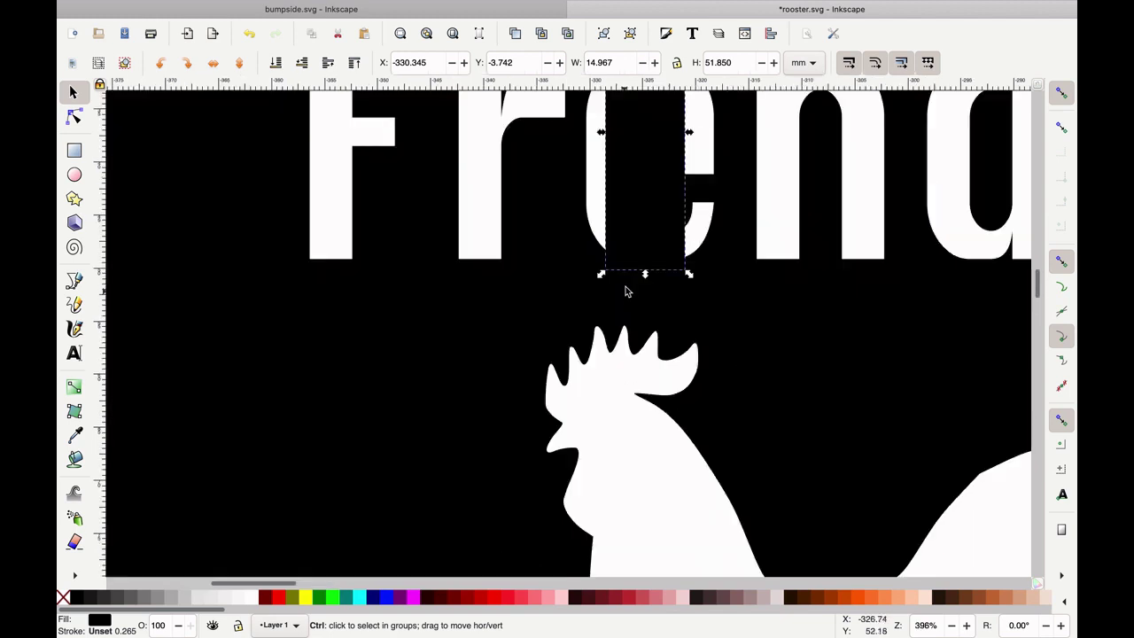
{"action": "scroll", "coordinate": [686, 306], "scroll_direction": "up", "scroll_amount": 1}
{"action": "scroll", "coordinate": [687, 306], "scroll_direction": "up", "scroll_amount": 3}
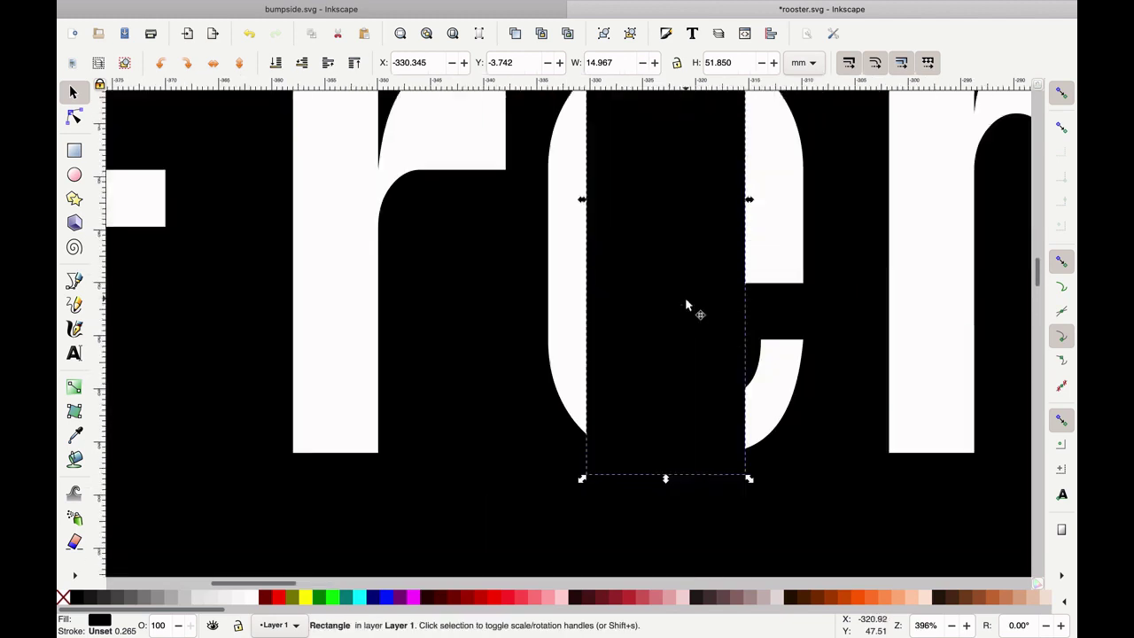
{"action": "scroll", "coordinate": [686, 306], "scroll_direction": "down", "scroll_amount": 3}
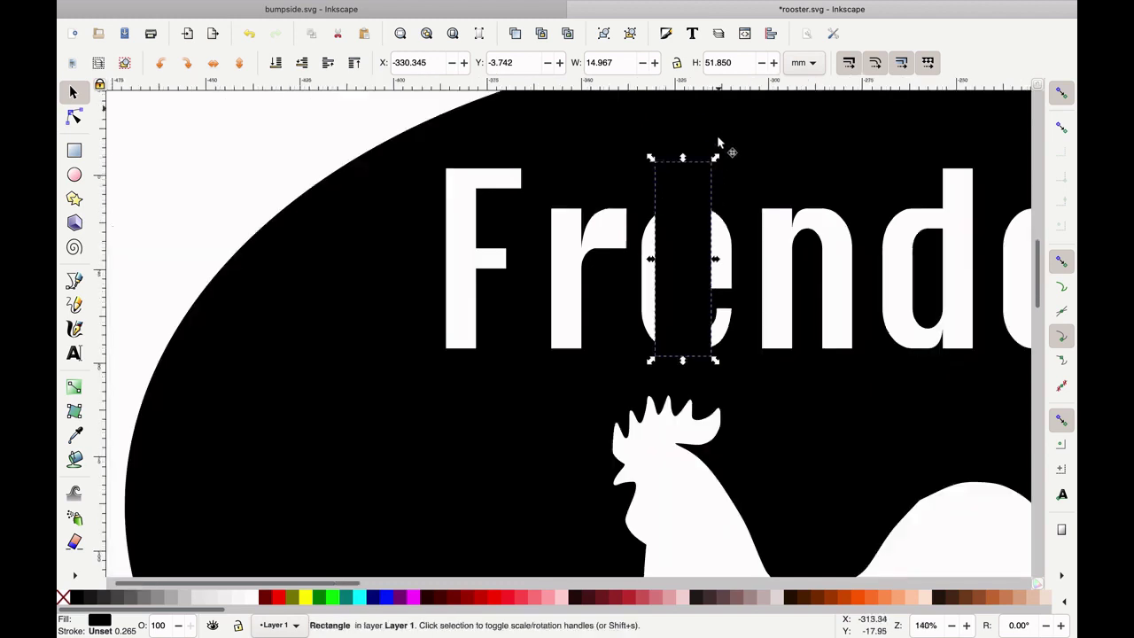
{"action": "left_click_drag", "start_coordinate": [716, 159], "coordinate": [688, 301]}
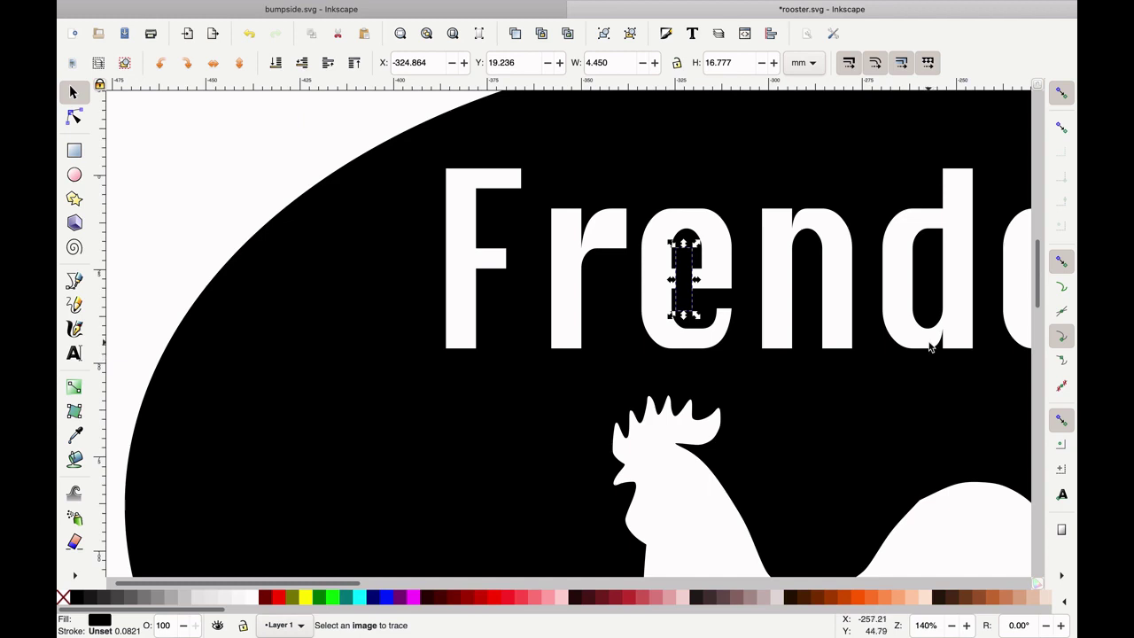
Step: Paste copies of the black bridge rectangle across the base of the "d" and over the middle of the second "e"
{"action": "key", "text": "ctrl+x"}
{"action": "key", "text": "ctrl+v"}
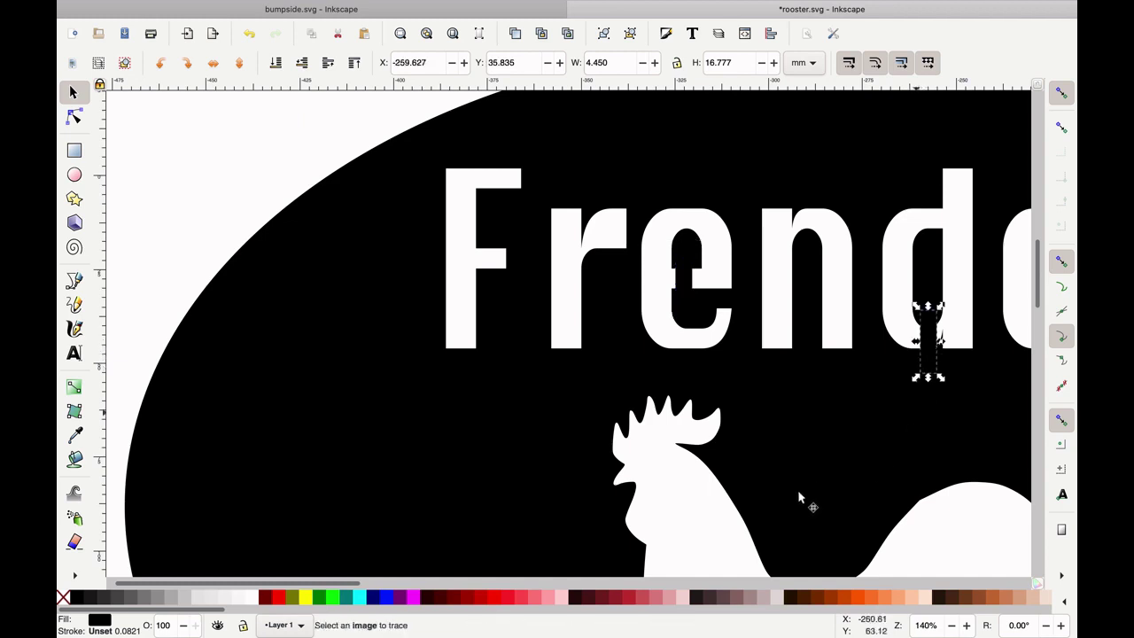
{"action": "scroll", "coordinate": [610, 477], "scroll_direction": "right", "scroll_amount": 5}
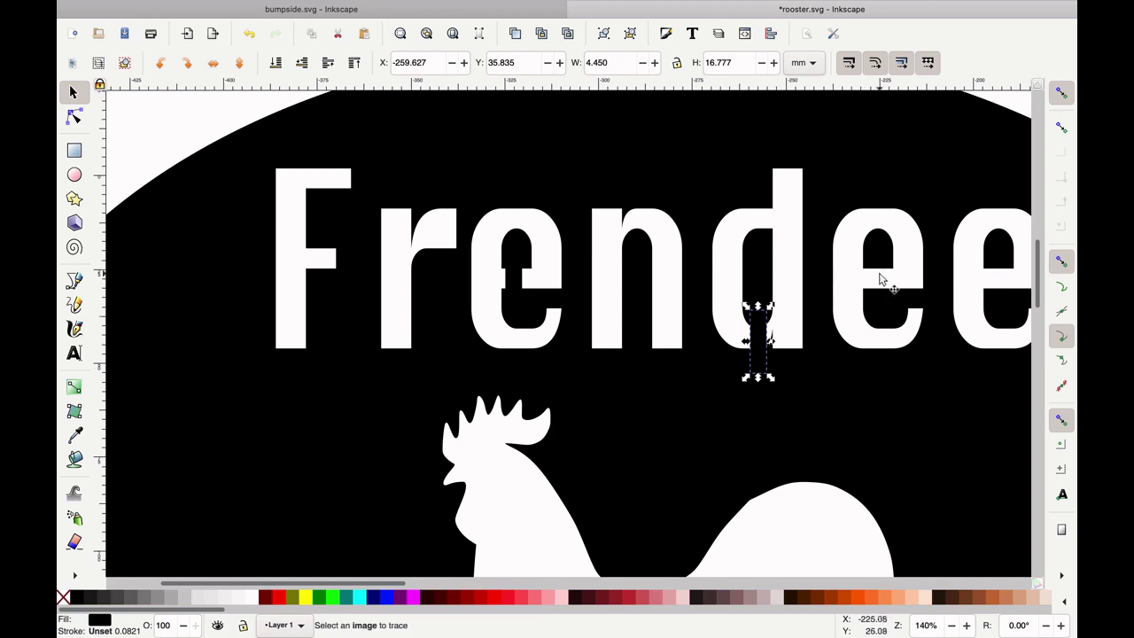
{"action": "key", "text": "alt"}
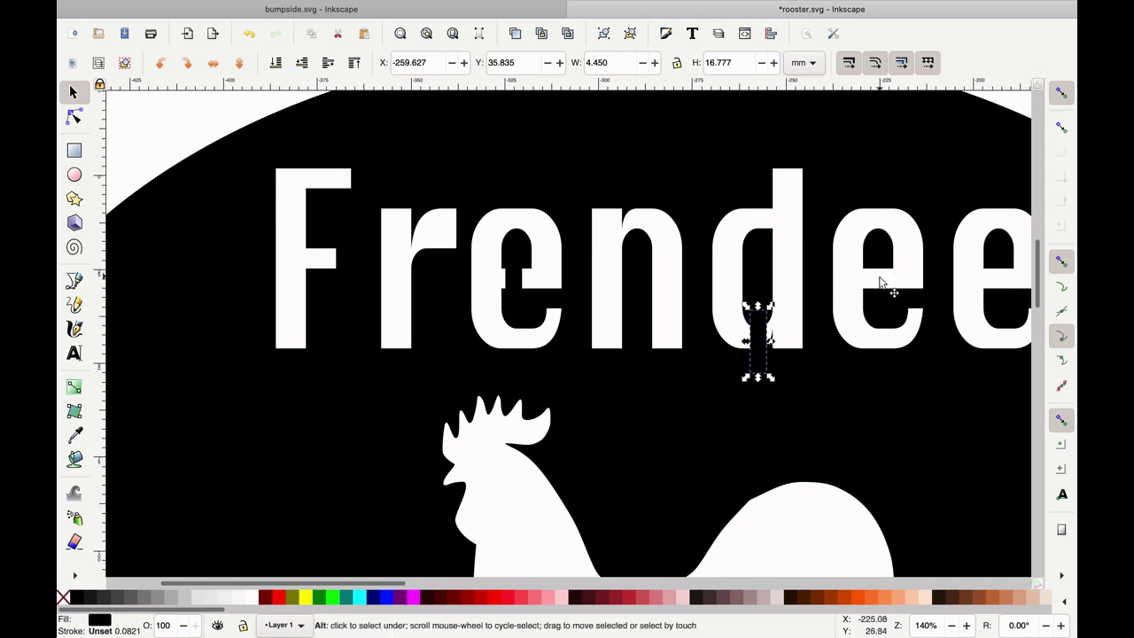
{"action": "left_click", "coordinate": [878, 288], "text": "alt"}
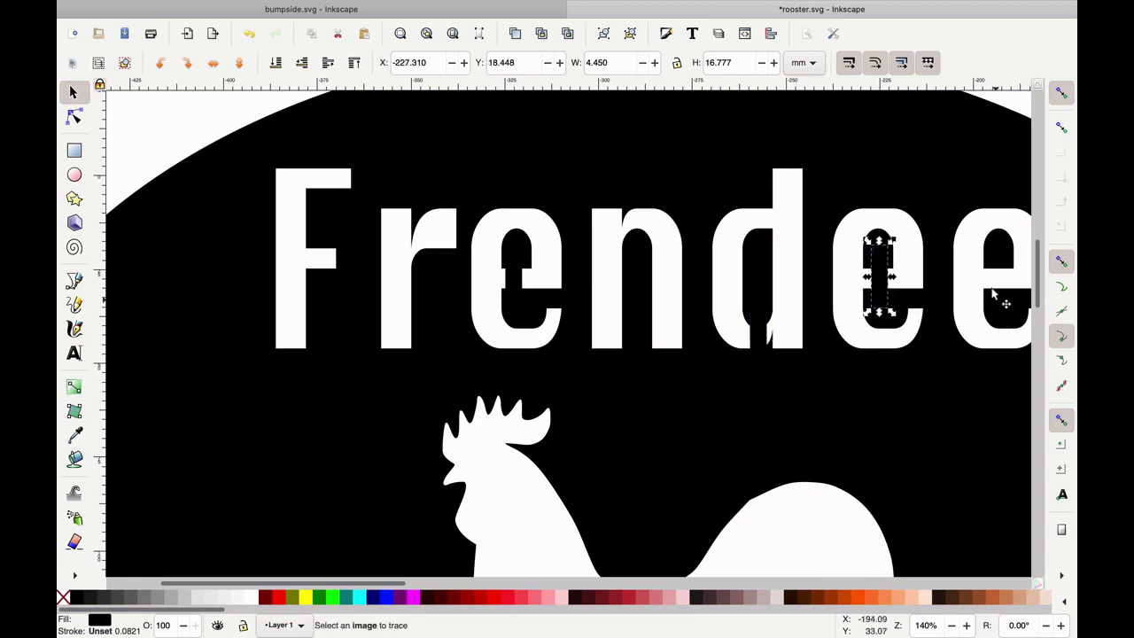
Step: Place another copy of the bridge rectangle on the last "e" and shift the one on the second "e" slightly to the left
{"action": "left_click_drag", "start_coordinate": [994, 290], "coordinate": [1003, 289]}
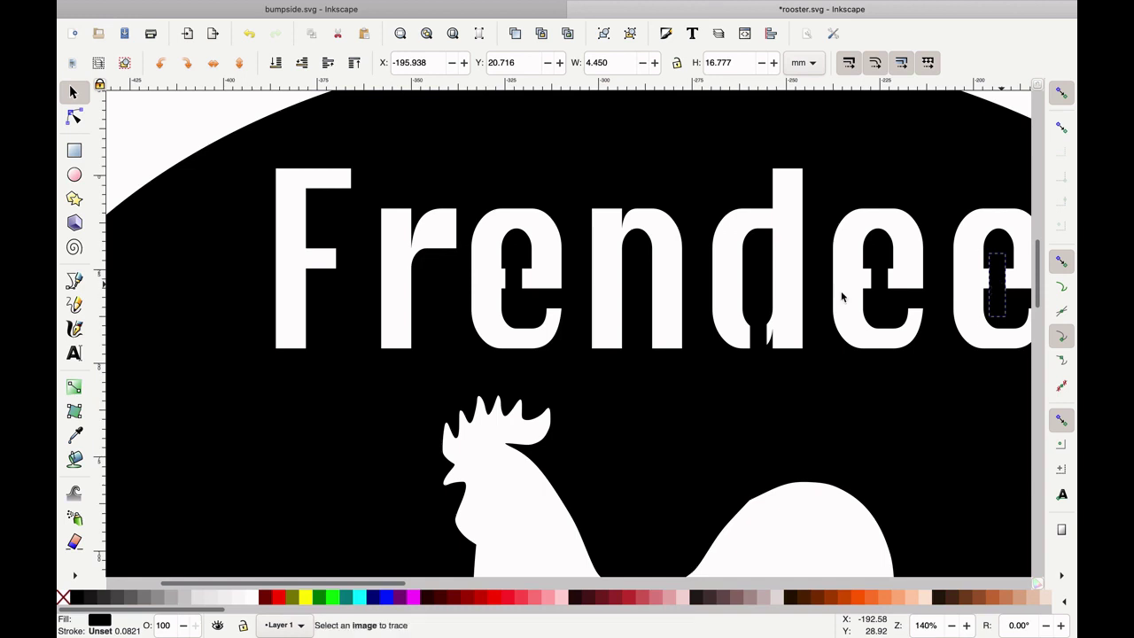
{"action": "left_click", "coordinate": [892, 297]}
{"action": "left_click_drag", "start_coordinate": [883, 282], "coordinate": [875, 284]}
{"action": "scroll", "coordinate": [709, 546], "scroll_direction": "right", "scroll_amount": 2}
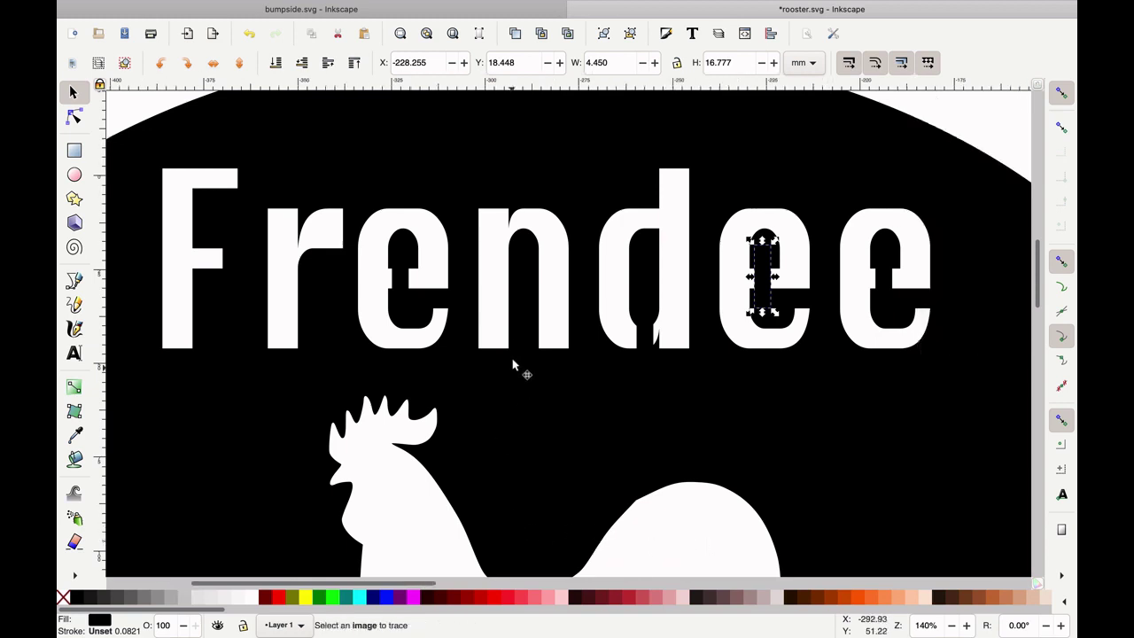
Step: Try to merge the ellipse and all the bridge rectangles at once with a path Union
{"action": "key", "text": "ctrl"}
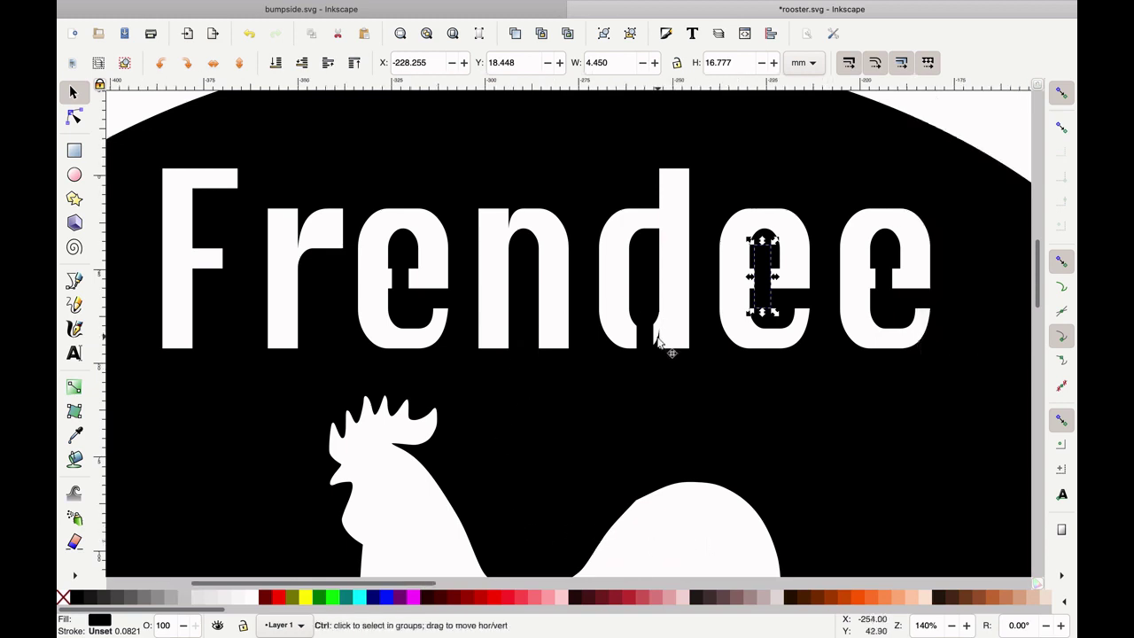
{"action": "scroll", "coordinate": [659, 341], "scroll_direction": "down", "scroll_amount": 1}
{"action": "scroll", "coordinate": [659, 341], "scroll_direction": "down", "scroll_amount": 3}
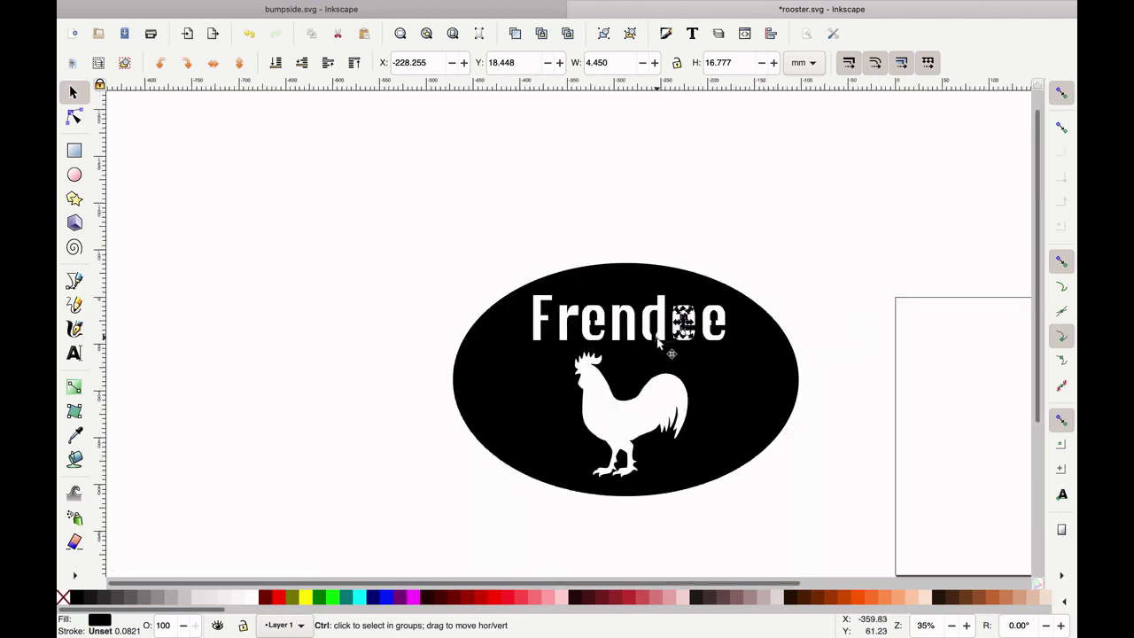
{"action": "left_click", "coordinate": [718, 231]}
{"action": "left_click_drag", "start_coordinate": [376, 195], "coordinate": [845, 501]}
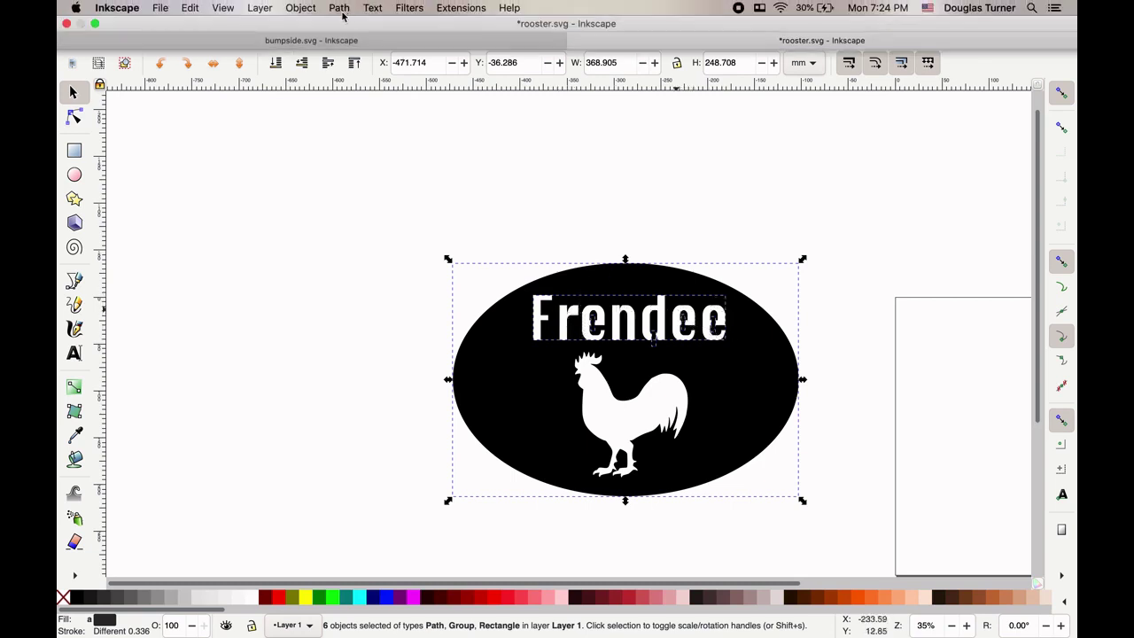
{"action": "left_click", "coordinate": [341, 9]}
{"action": "left_click", "coordinate": [358, 76]}
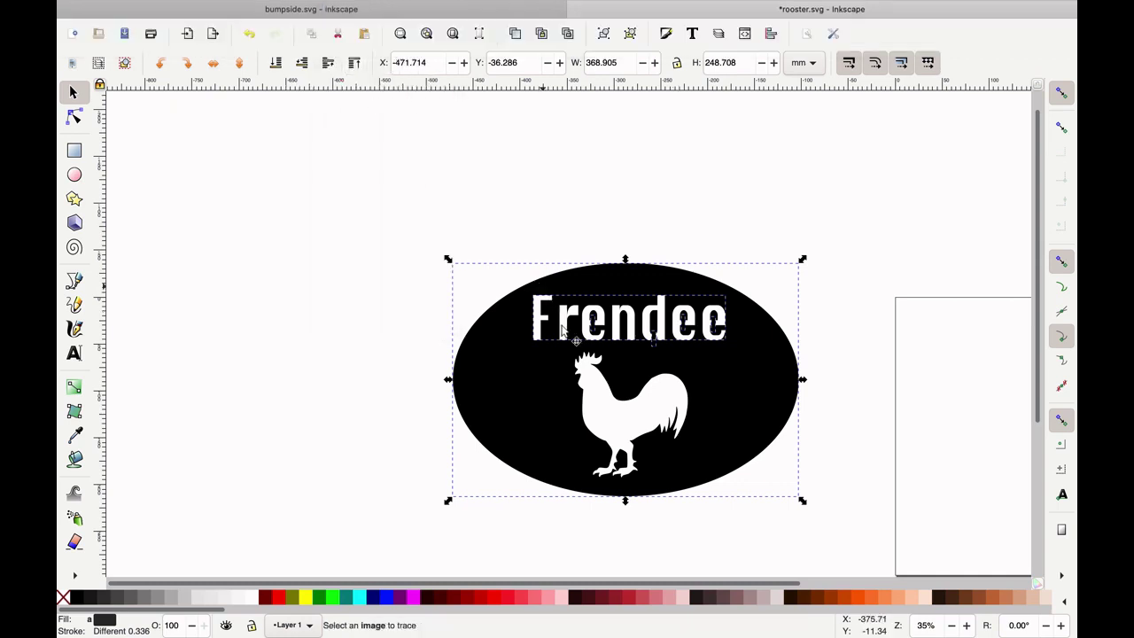
Step: Check whether the ellipse and the bridge rectangles still select separately, and undo the last change
{"action": "left_click", "coordinate": [563, 330]}
{"action": "left_click", "coordinate": [555, 273]}
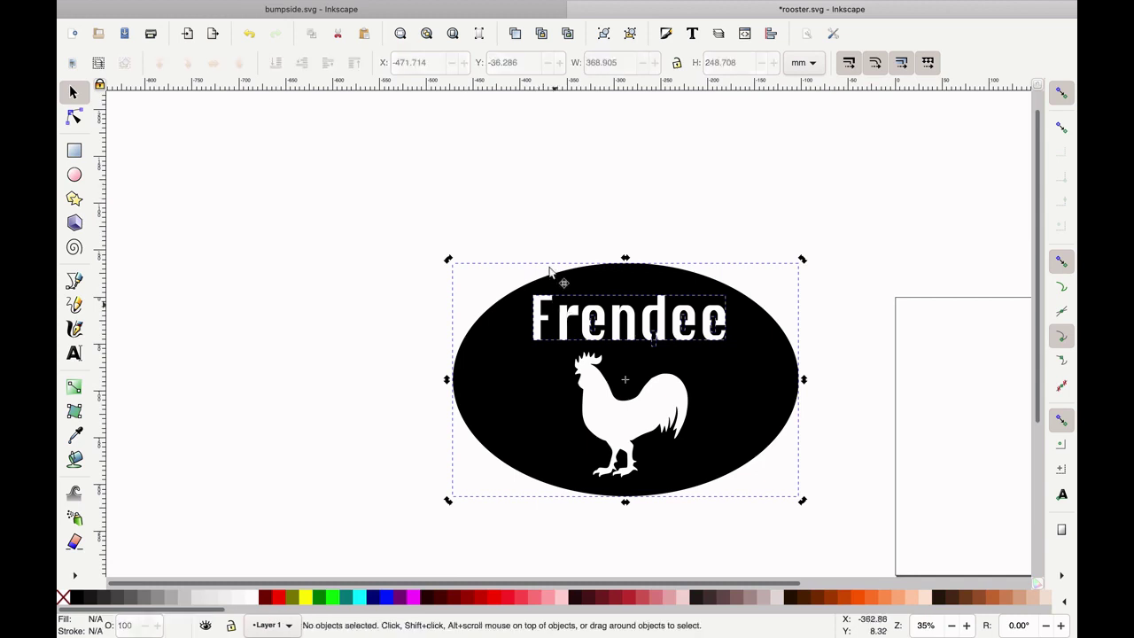
{"action": "left_click", "coordinate": [565, 316]}
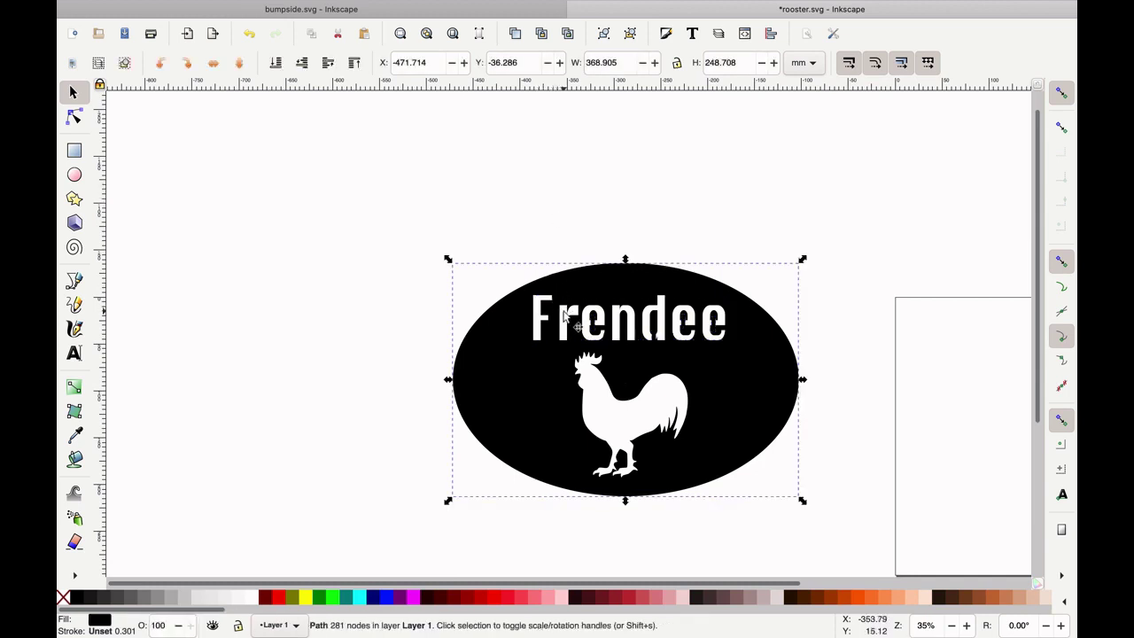
{"action": "left_click", "coordinate": [545, 326]}
{"action": "left_click", "coordinate": [720, 332]}
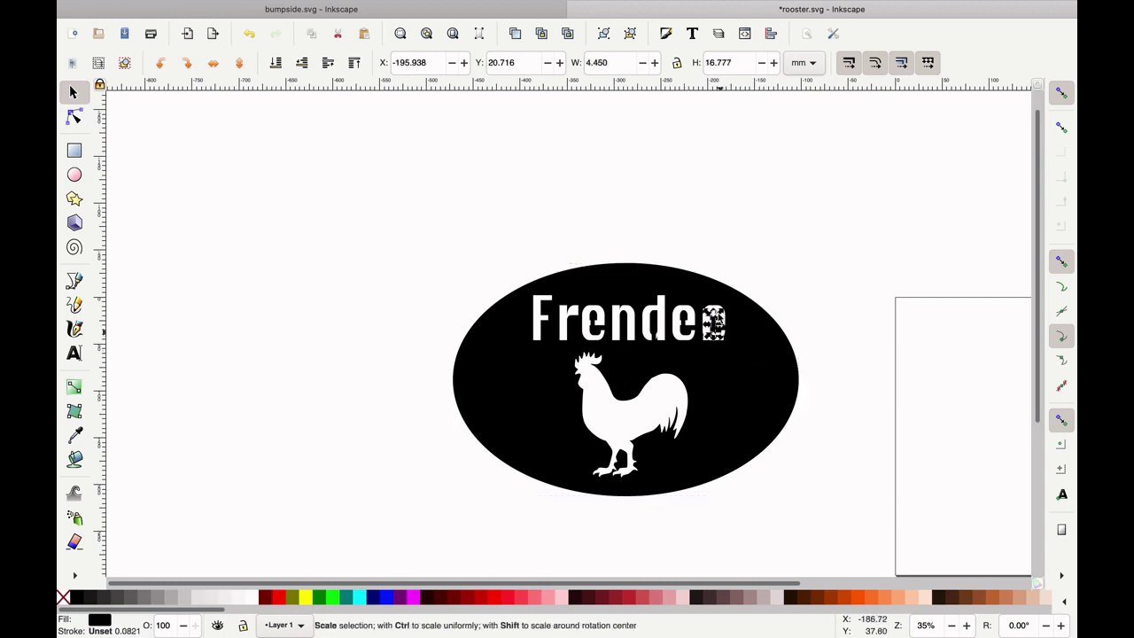
{"action": "left_click", "coordinate": [736, 357]}
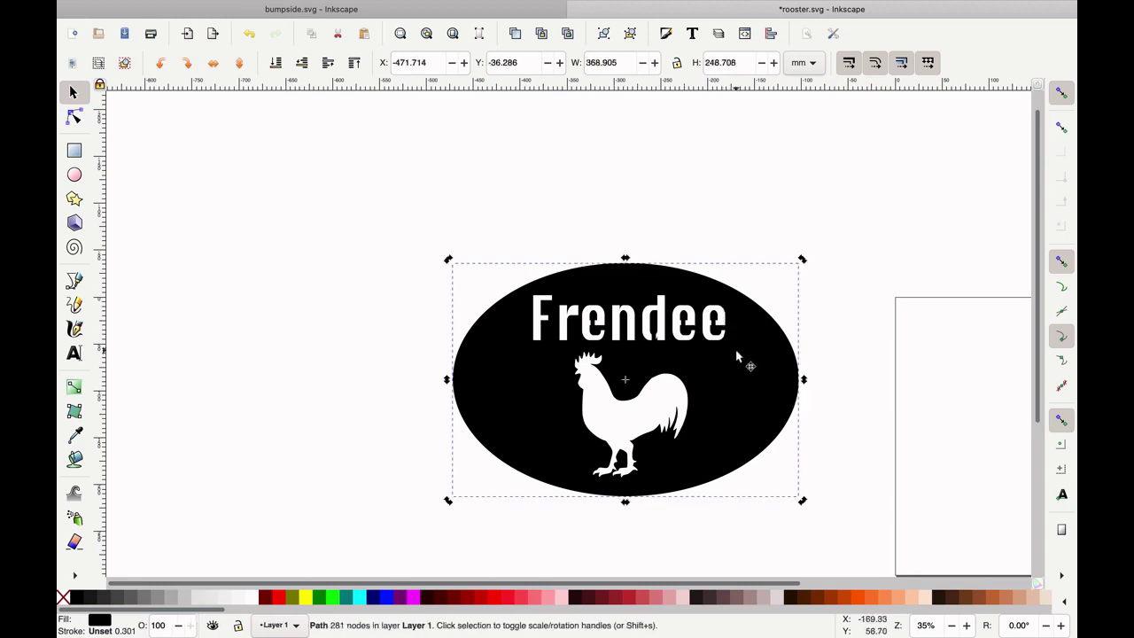
{"action": "mouse_move", "coordinate": [586, 288]}
{"action": "left_mouse_down"}
{"action": "mouse_move", "coordinate": [512, 277]}
{"action": "mouse_move", "coordinate": [514, 292]}
{"action": "mouse_move", "coordinate": [724, 344]}
{"action": "left_mouse_up"}
{"action": "key", "text": "ctrl+z"}
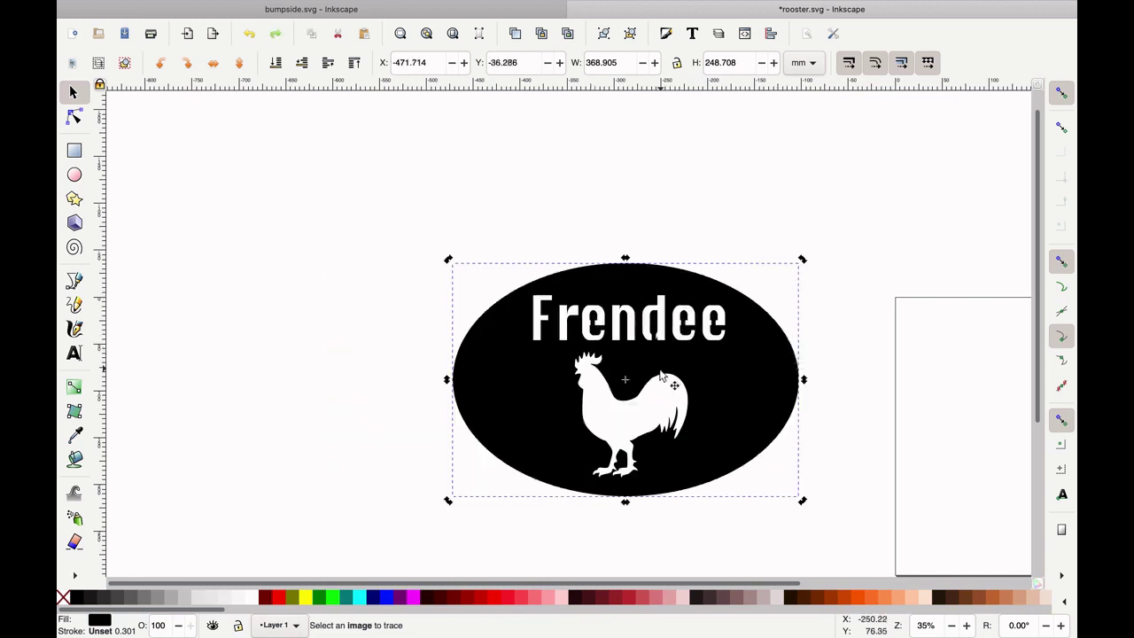
Step: Merge the bridge rectangle on the first "e" with the ellipse using a path Union
{"action": "scroll", "coordinate": [647, 349], "scroll_direction": "left", "scroll_amount": 5}
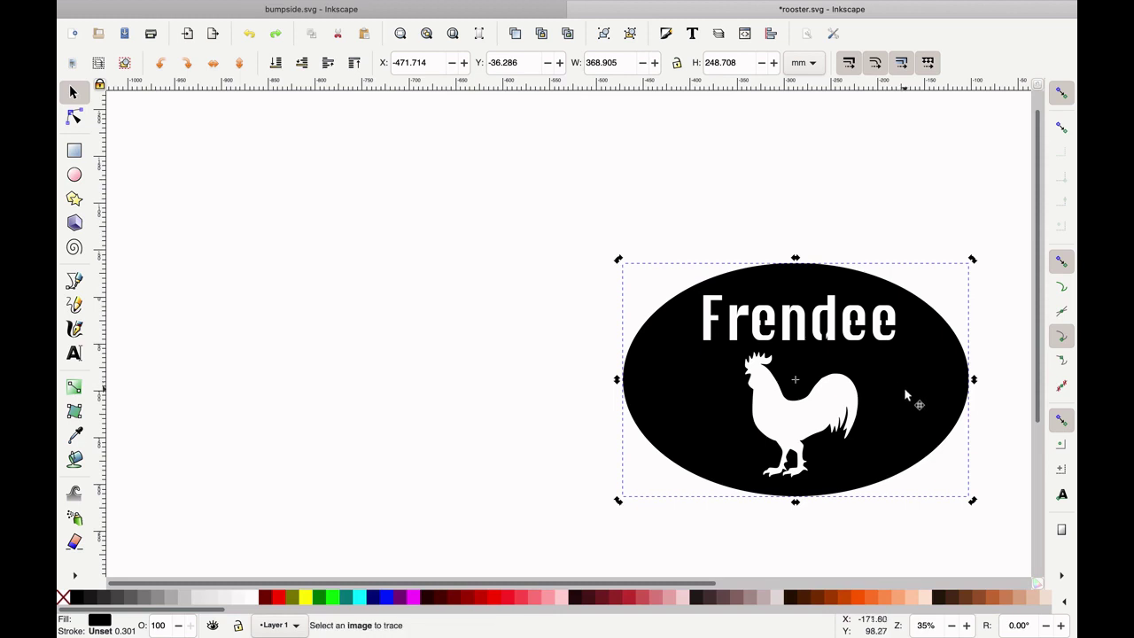
{"action": "scroll", "coordinate": [886, 375], "scroll_direction": "up", "scroll_amount": 3, "text": "ctrl"}
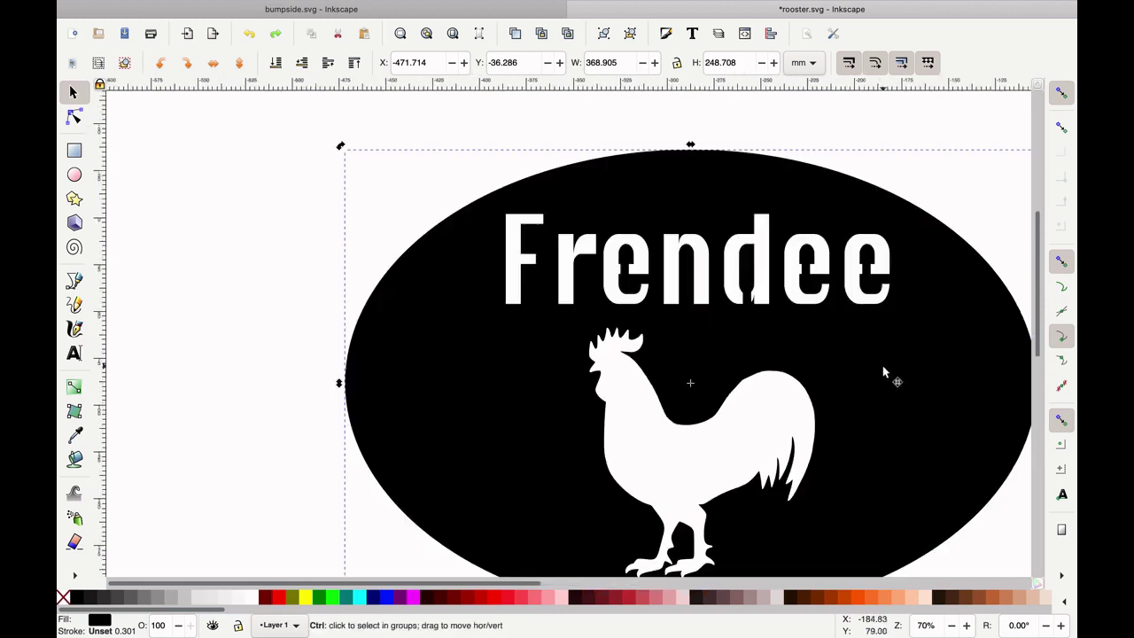
{"action": "scroll", "coordinate": [880, 372], "scroll_direction": "up", "scroll_amount": 1, "text": "ctrl"}
{"action": "scroll", "coordinate": [519, 259], "scroll_direction": "up", "scroll_amount": 1, "text": "ctrl"}
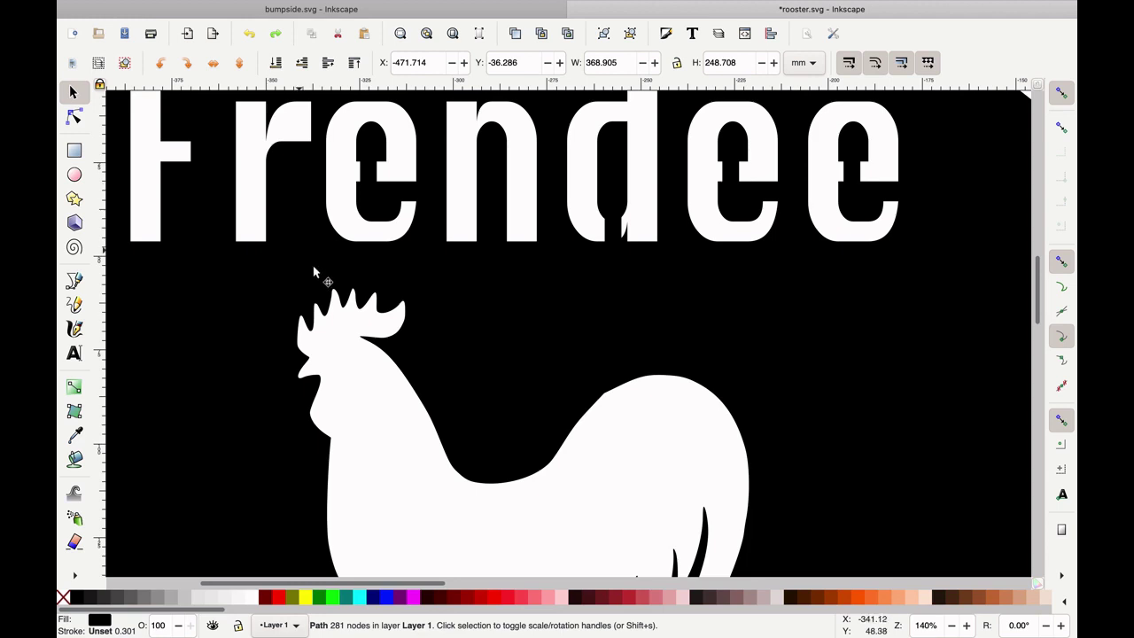
{"action": "key", "text": "shift"}
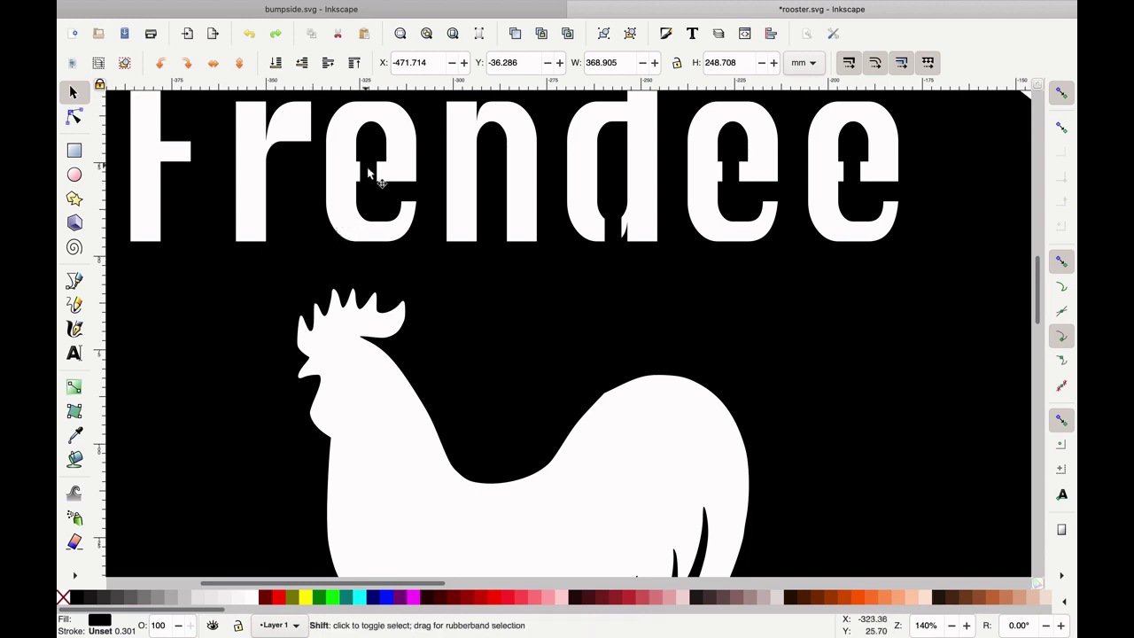
{"action": "left_click", "coordinate": [370, 173], "text": "shift"}
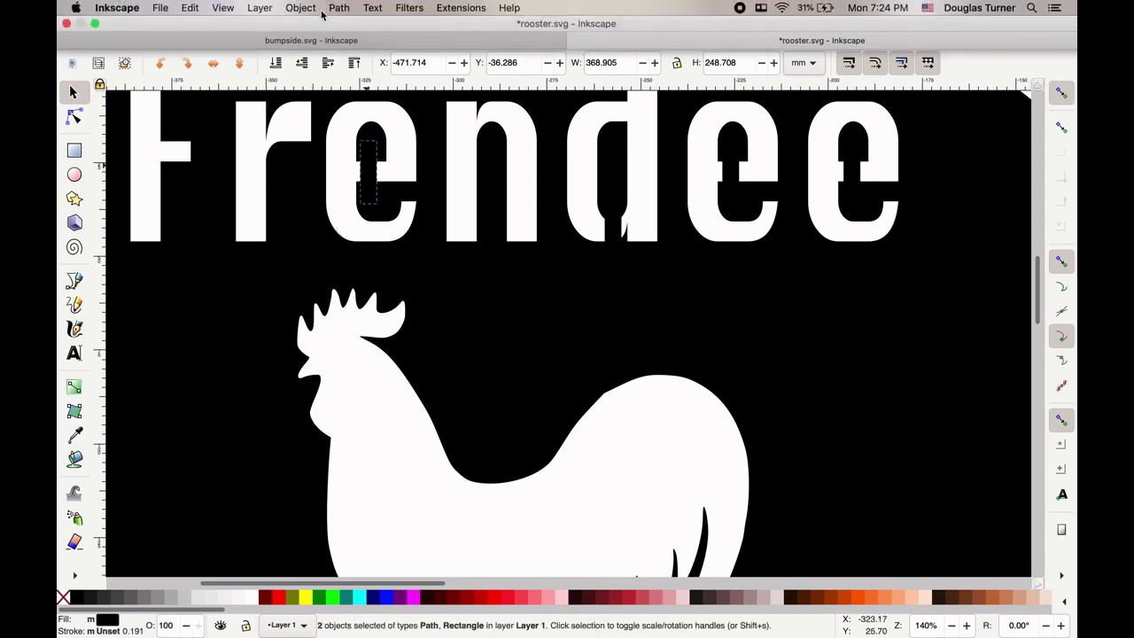
{"action": "left_click", "coordinate": [337, 9]}
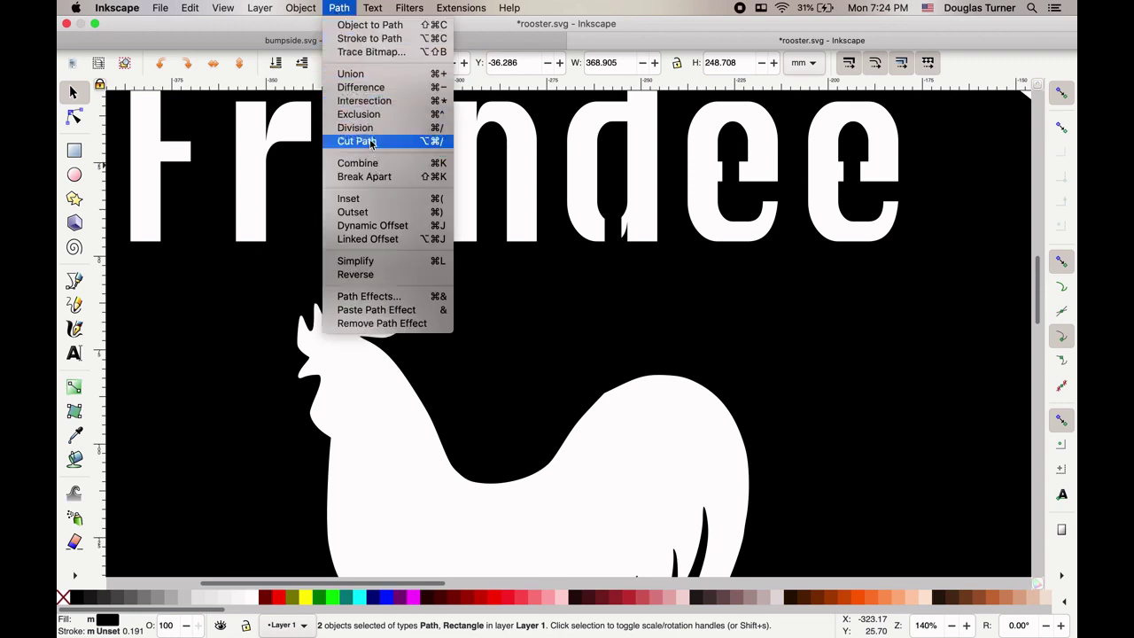
{"action": "left_click", "coordinate": [363, 73]}
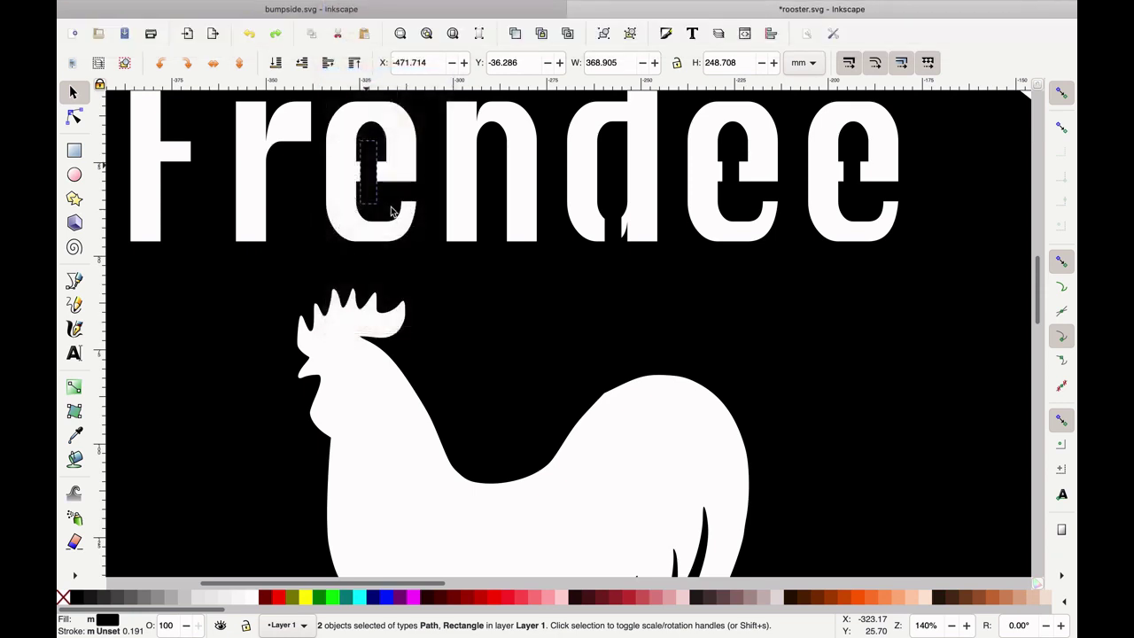
Step: Check the ellipse's path nodes and merge the bridge rectangle at the base of the "d" into it with a Union
{"action": "key", "text": "n"}
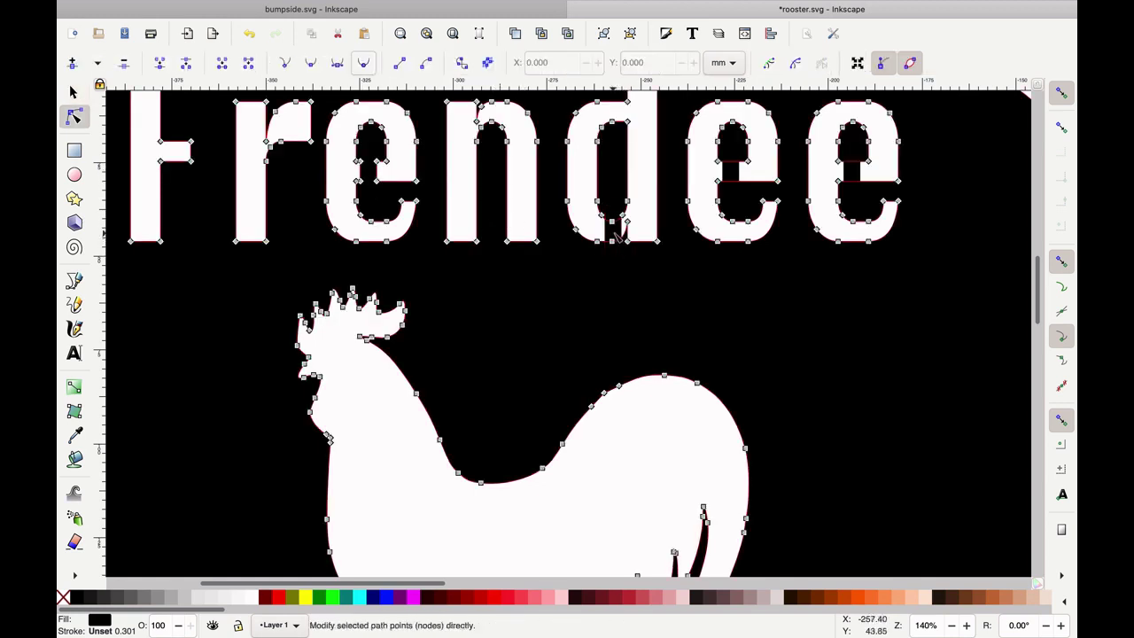
{"action": "left_click", "coordinate": [615, 238]}
{"action": "mouse_move", "coordinate": [397, 6]}
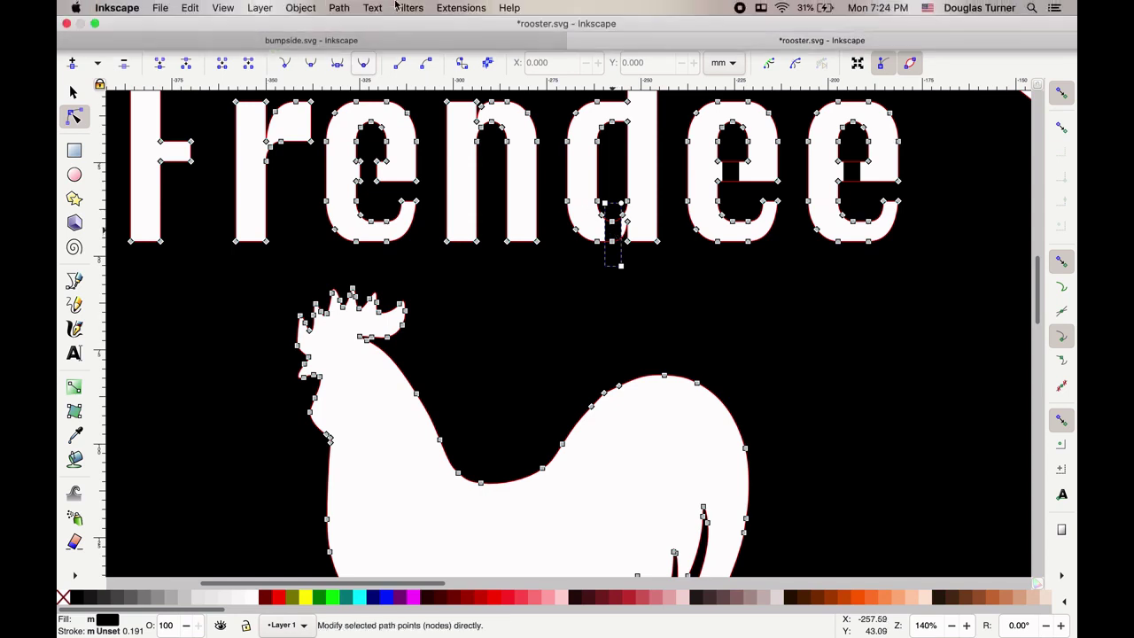
{"action": "left_click", "coordinate": [342, 8]}
{"action": "left_click", "coordinate": [363, 74]}
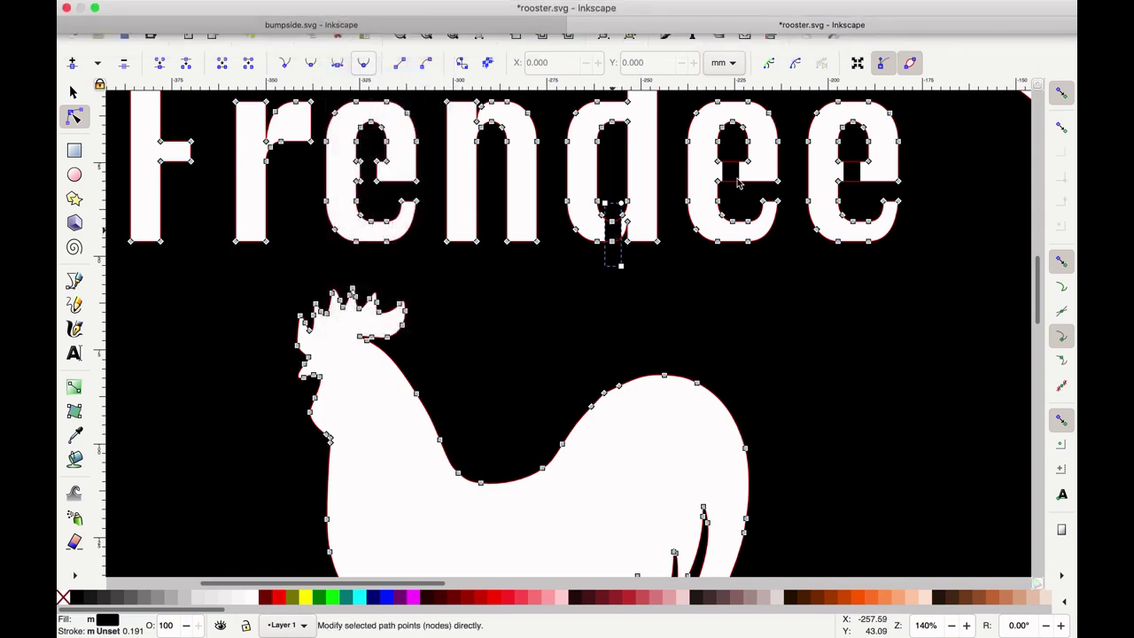
Step: Add the bridge rectangle on the second "e" to the selection and unite it with the ellipse path
{"action": "left_click", "coordinate": [723, 171]}
{"action": "mouse_move", "coordinate": [412, 5]}
{"action": "left_click", "coordinate": [340, 8]}
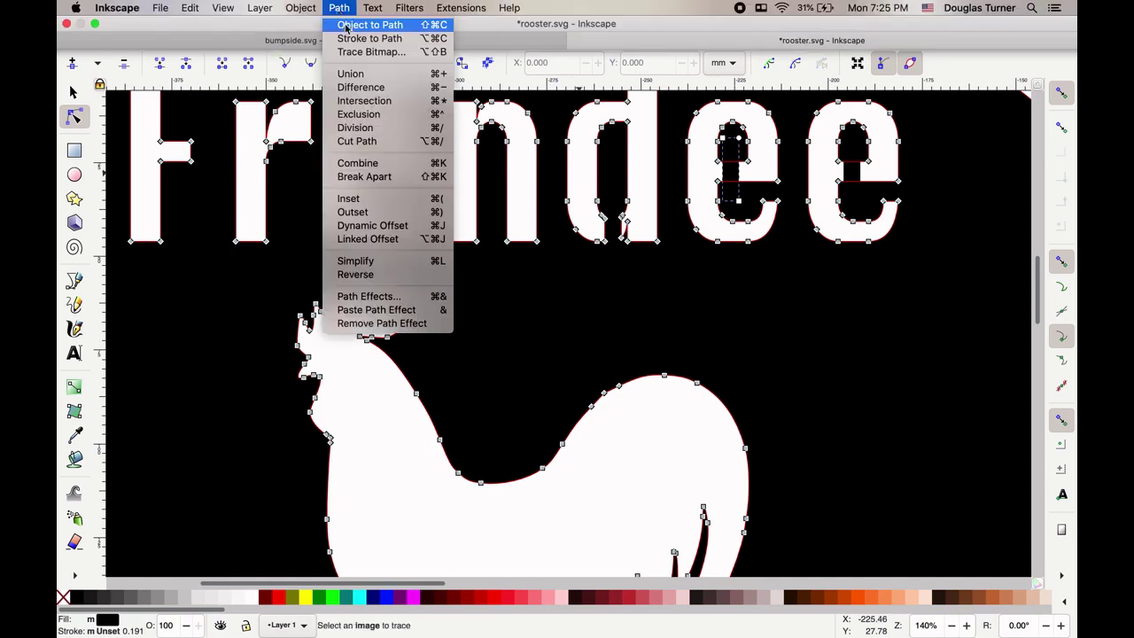
Step: Merge the bridge rectangle on the last "e" into the ellipse path
{"action": "left_click", "coordinate": [981, 213]}
{"action": "left_click", "coordinate": [858, 176]}
{"action": "left_click", "coordinate": [858, 176], "text": "shift"}
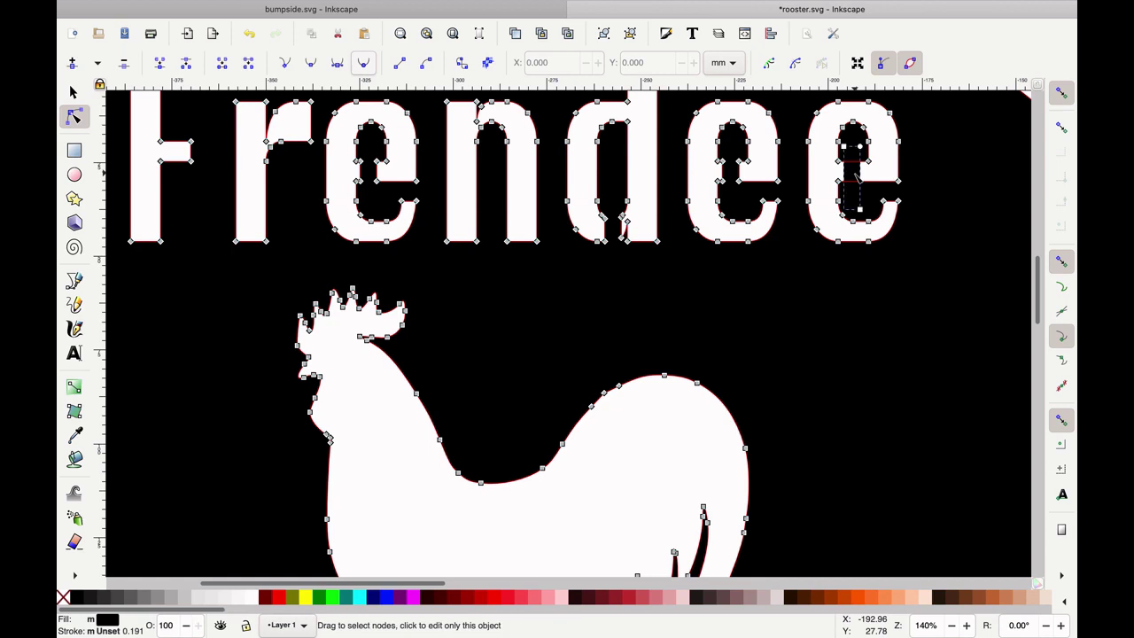
{"action": "mouse_move", "coordinate": [567, 4]}
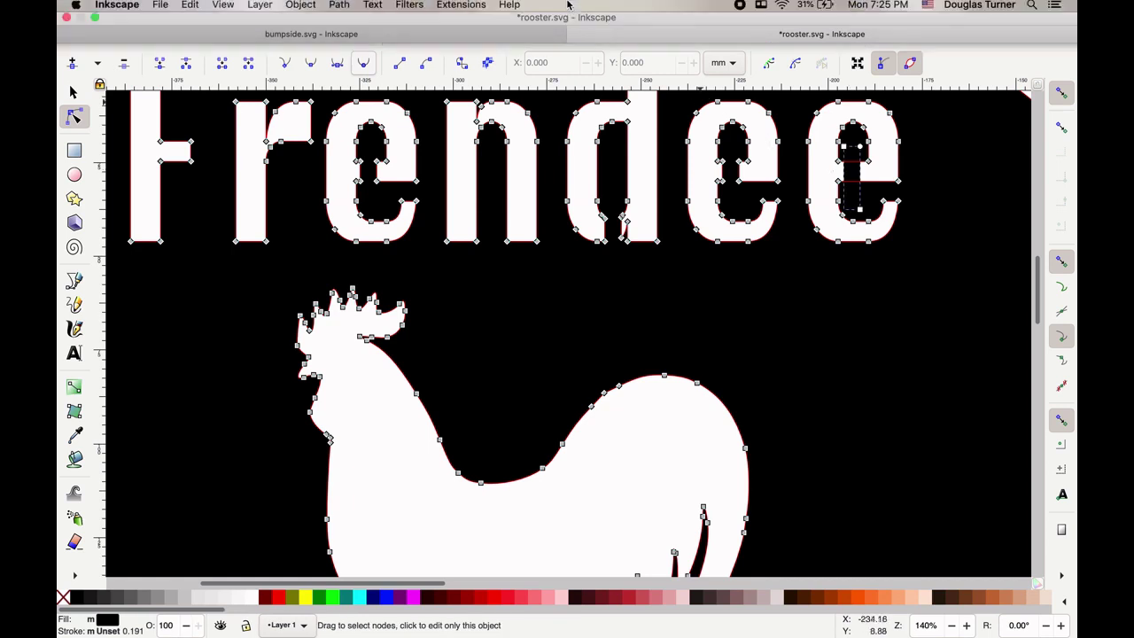
{"action": "left_click", "coordinate": [342, 9]}
{"action": "left_click", "coordinate": [370, 90]}
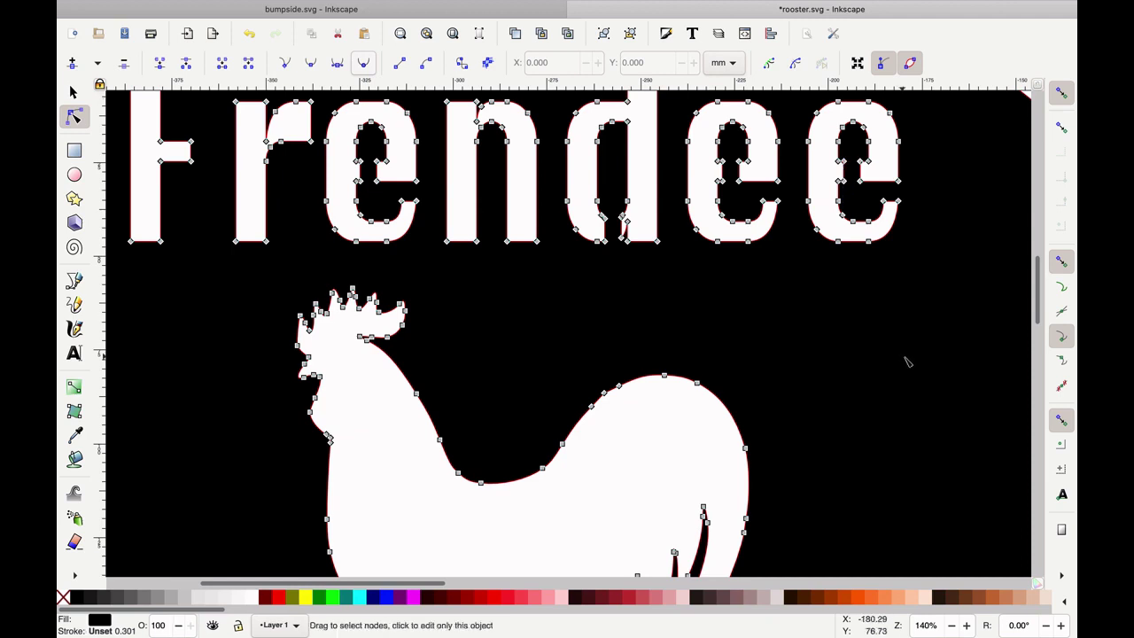
Step: Deselect the path and examine the whole sign with its bridged lettering and rooster cutout
{"action": "scroll", "coordinate": [910, 364], "scroll_direction": "down", "scroll_amount": 2}
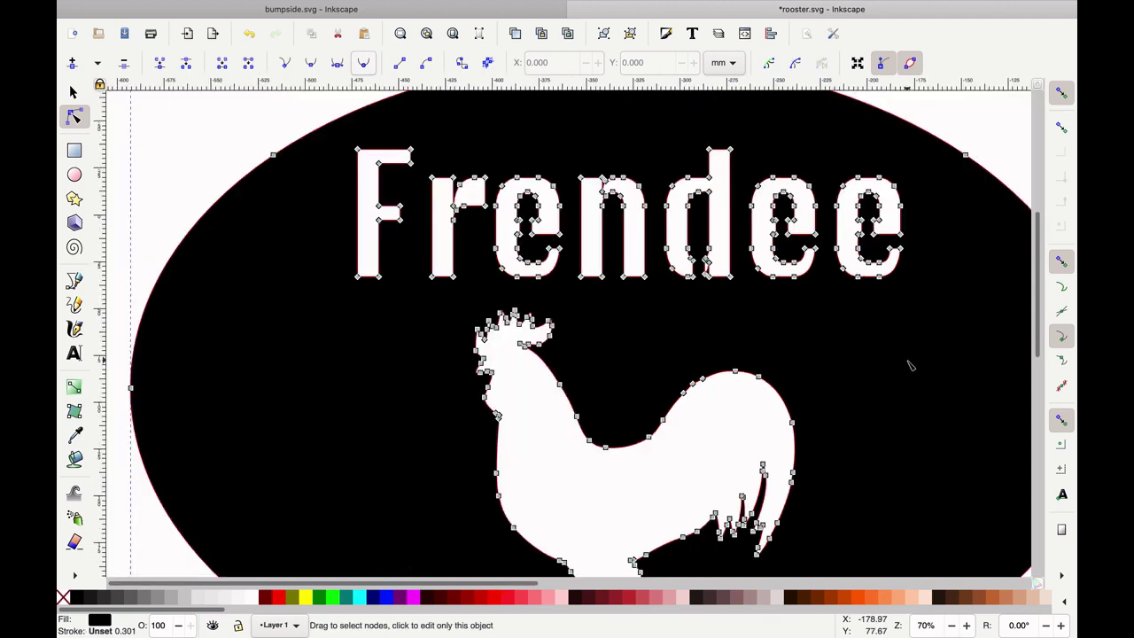
{"action": "key", "text": "Escape"}
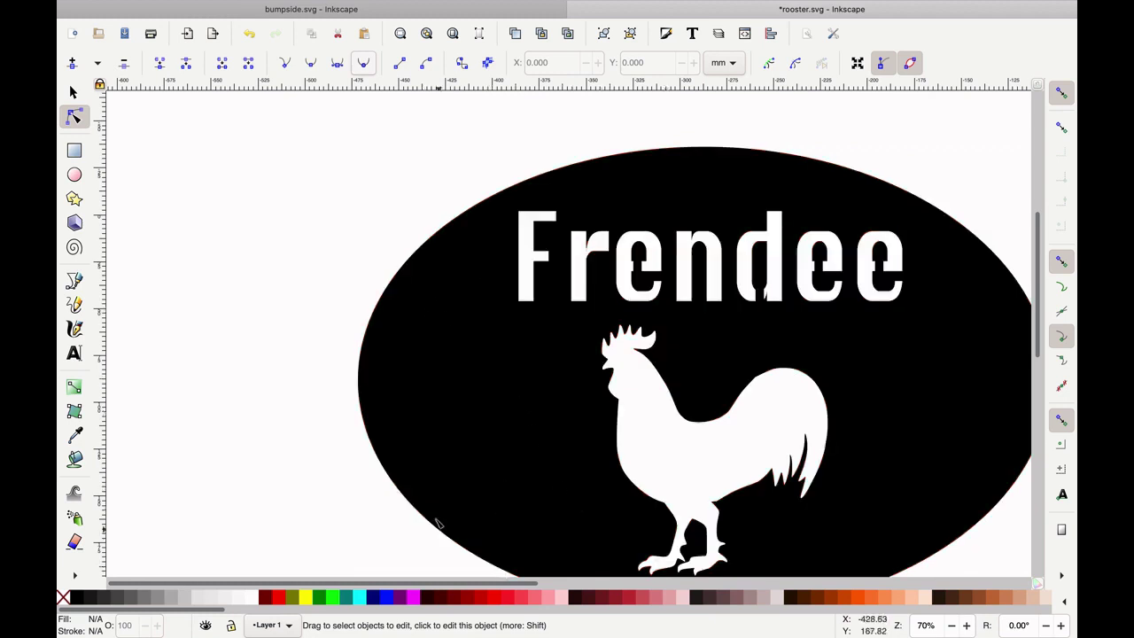
{"action": "scroll", "coordinate": [437, 524], "scroll_direction": "down", "scroll_amount": 2}
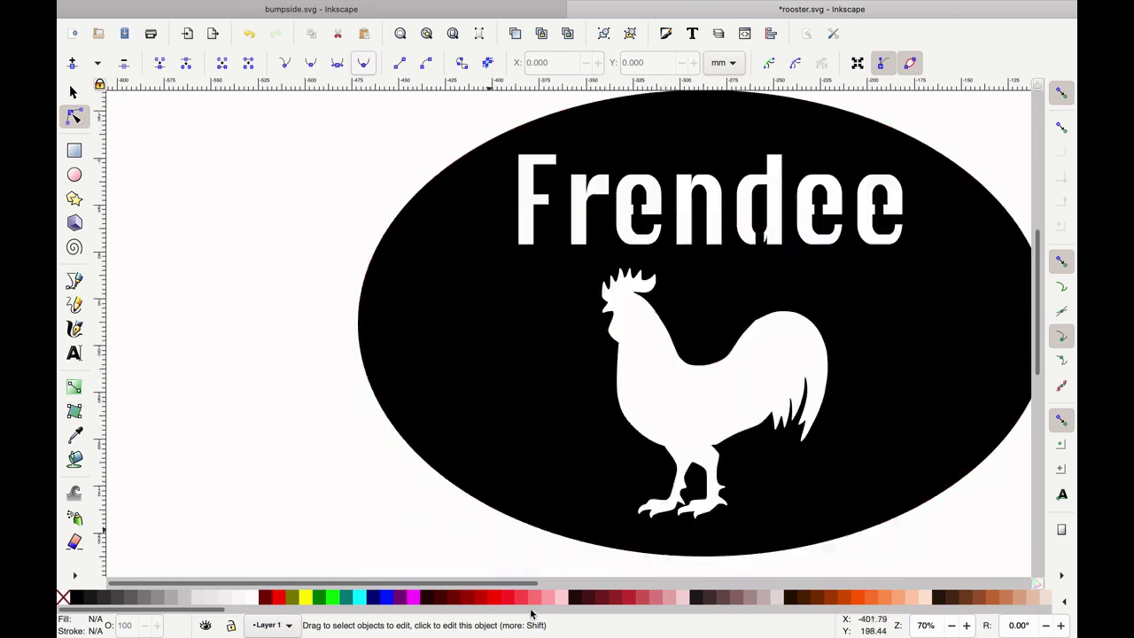
{"action": "left_click_drag", "start_coordinate": [495, 589], "coordinate": [560, 589]}
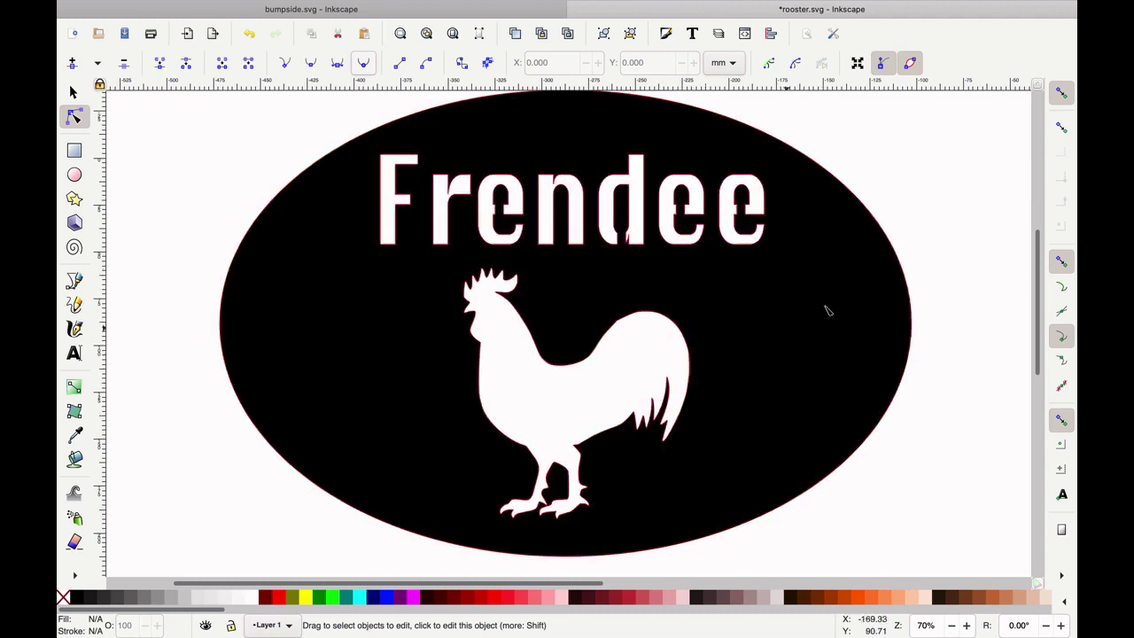
{"action": "scroll", "coordinate": [769, 395], "scroll_direction": "down", "scroll_amount": 1, "text": "ctrl"}
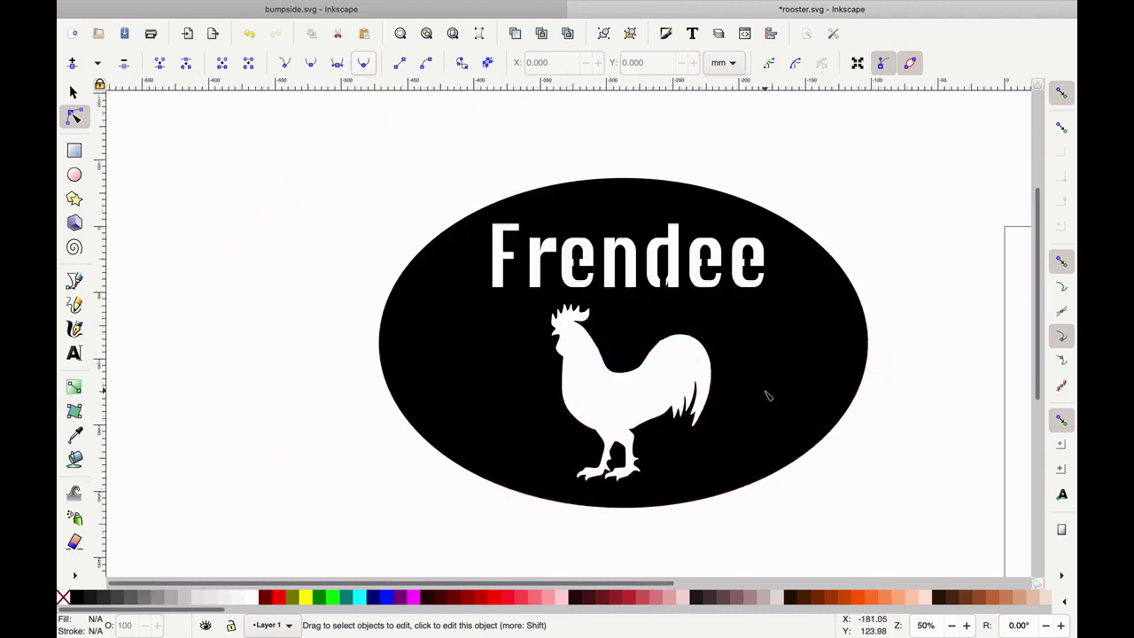
{"action": "scroll", "coordinate": [751, 399], "scroll_direction": "down", "scroll_amount": 3, "text": "ctrl"}
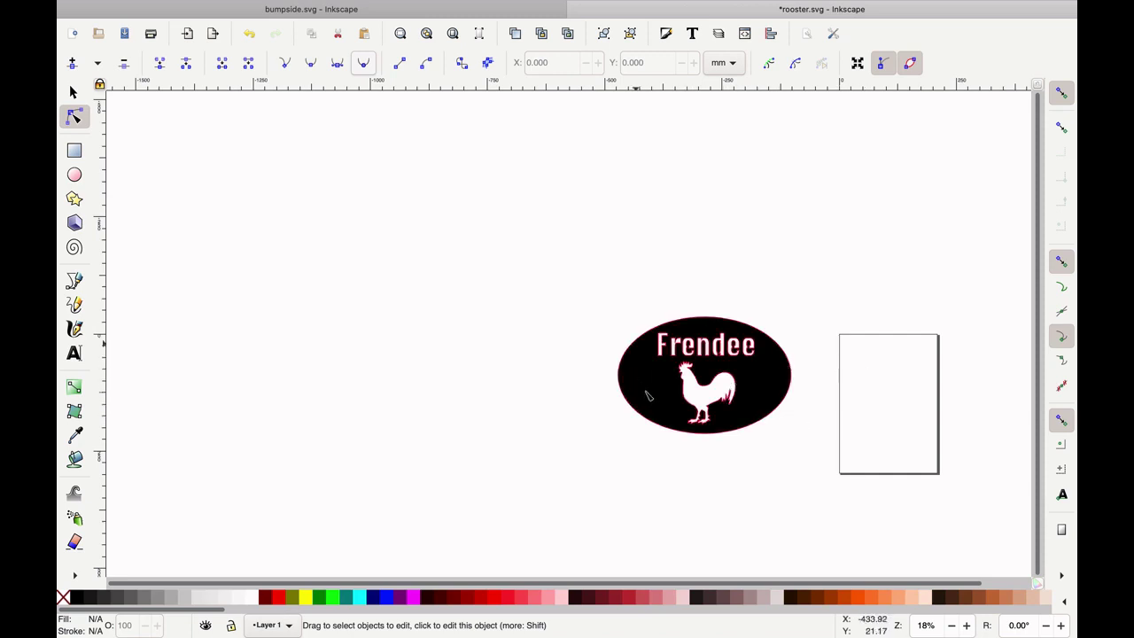
{"action": "scroll", "coordinate": [799, 415], "scroll_direction": "down", "scroll_amount": 1}
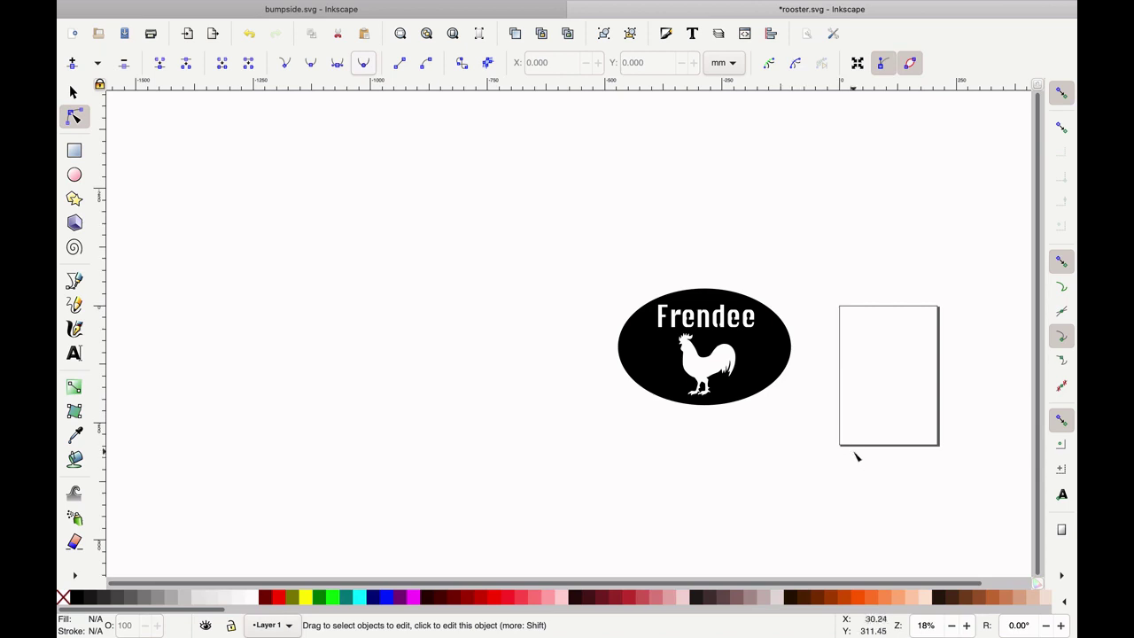
{"action": "scroll", "coordinate": [855, 455], "scroll_direction": "up", "scroll_amount": 2, "text": "ctrl"}
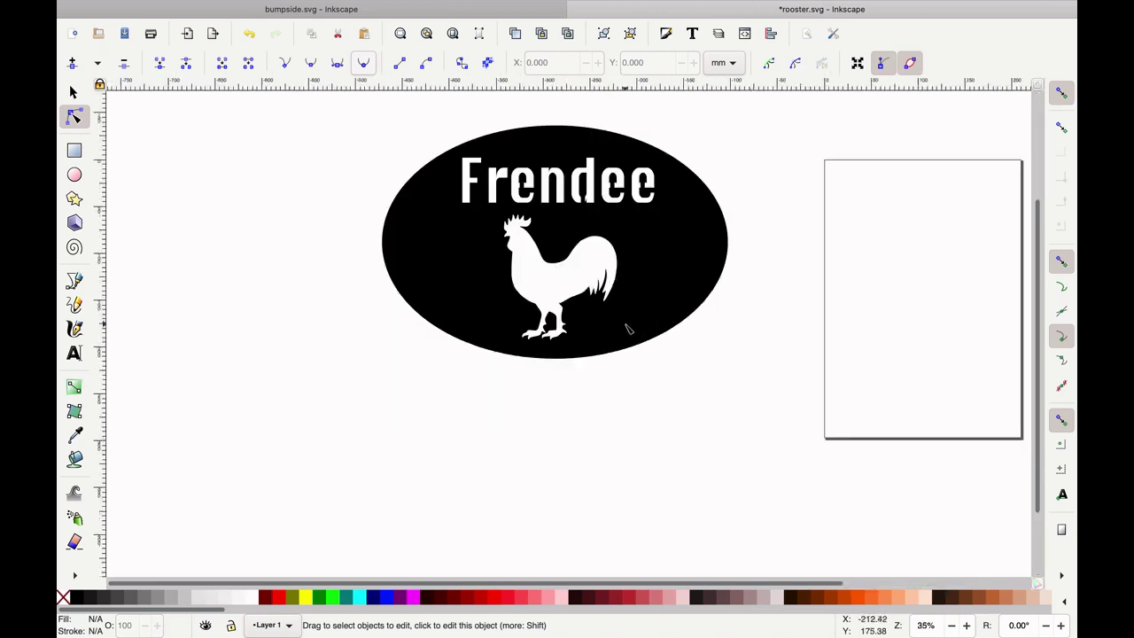
{"action": "scroll", "coordinate": [629, 335], "scroll_direction": "up", "scroll_amount": 2, "text": "ctrl"}
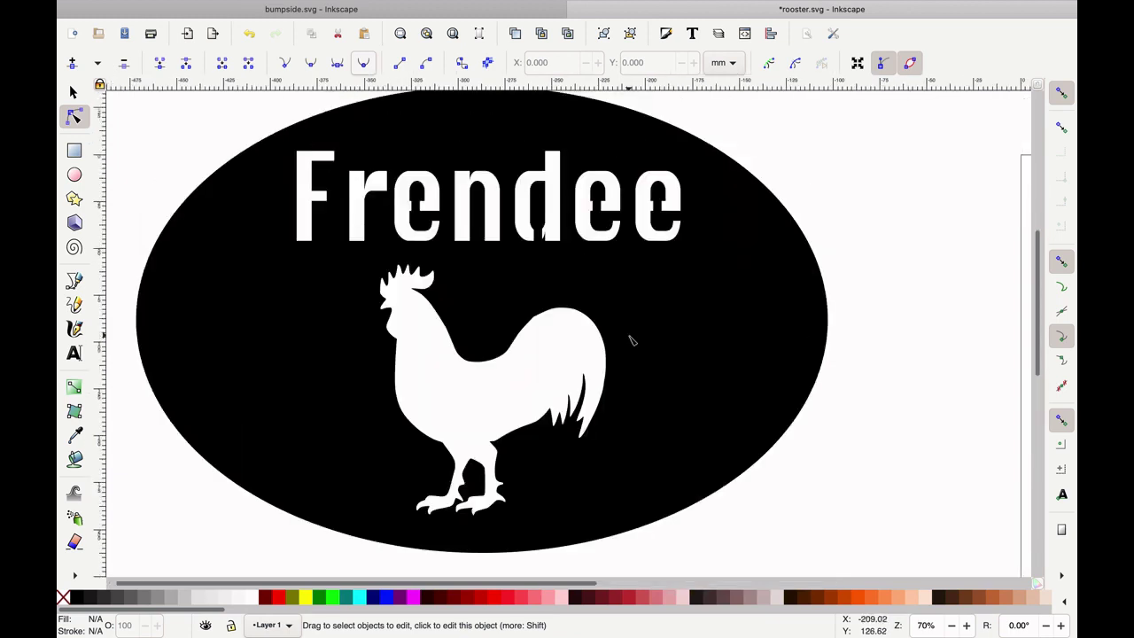
{"action": "mouse_move", "coordinate": [375, 5]}
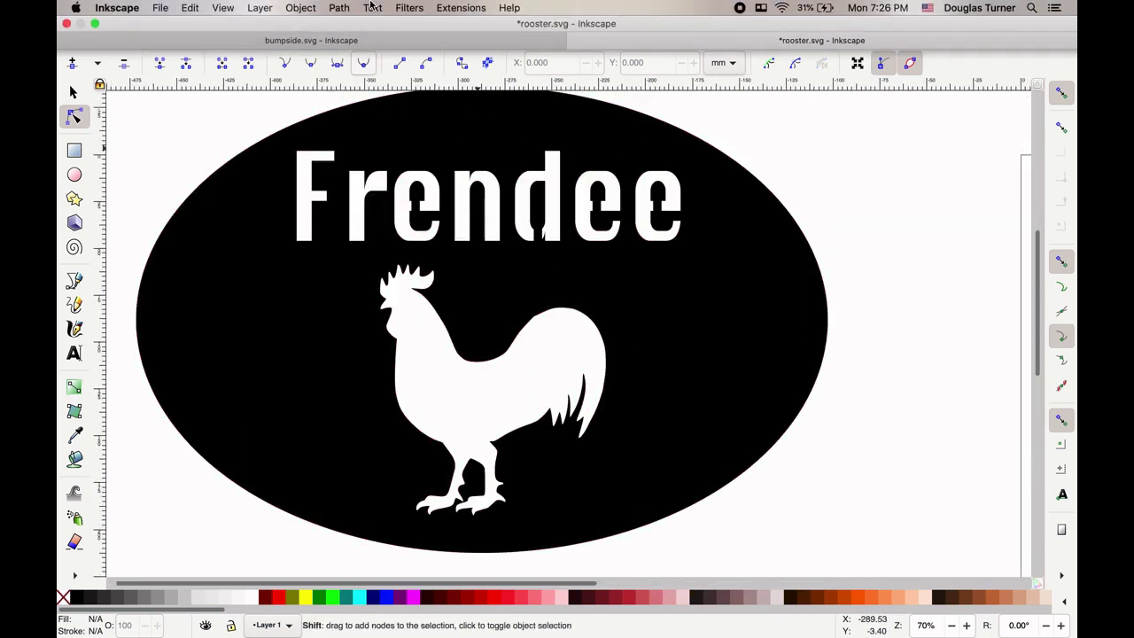
{"action": "key", "text": "super+shift+5"}
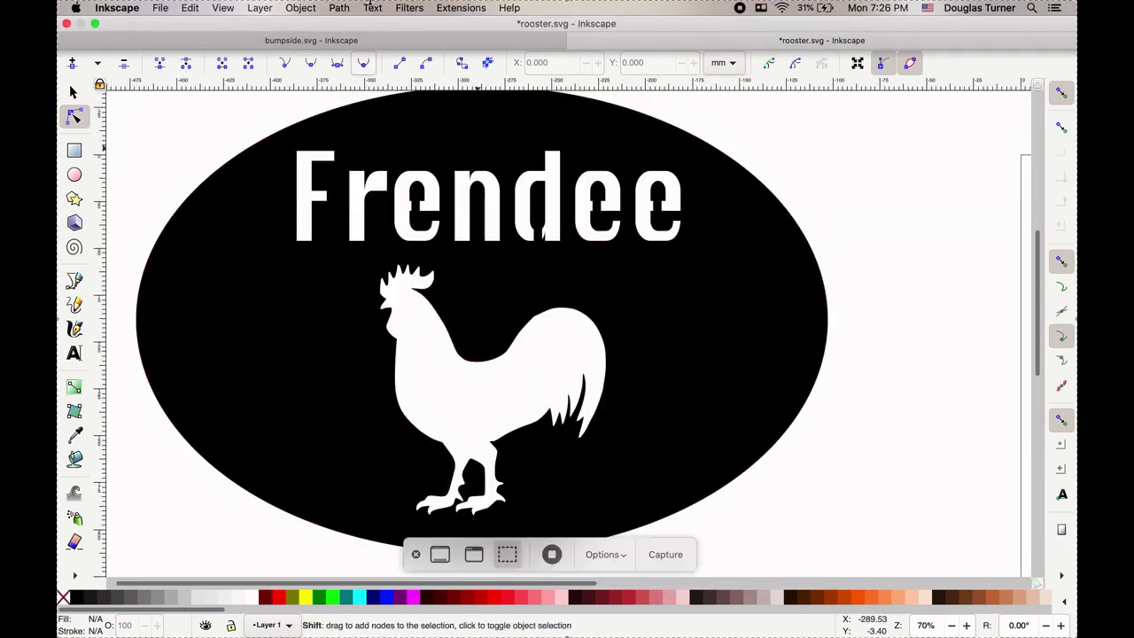